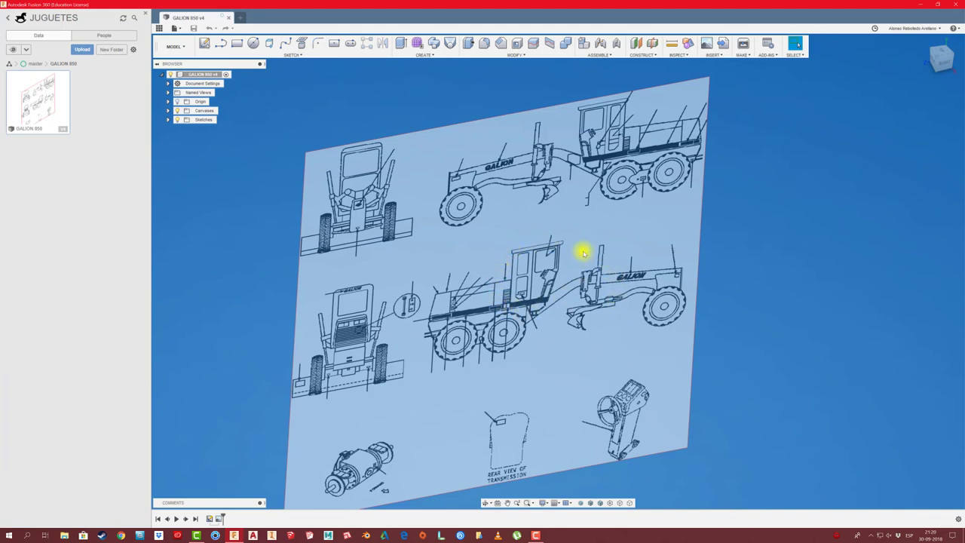
# Turn the view straight onto the grader blueprint canvas and select the design root.
pyautogui.click(946, 64)
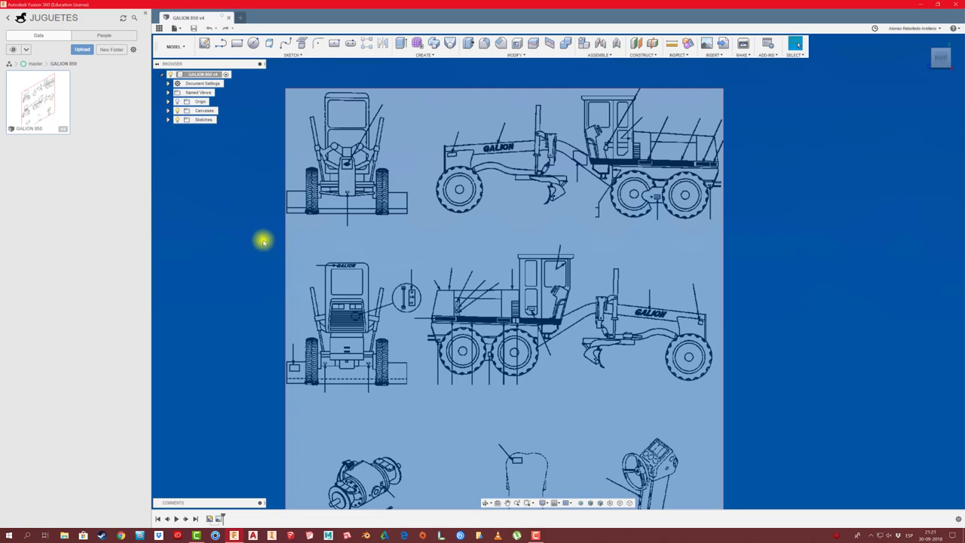
pyautogui.click(208, 74)
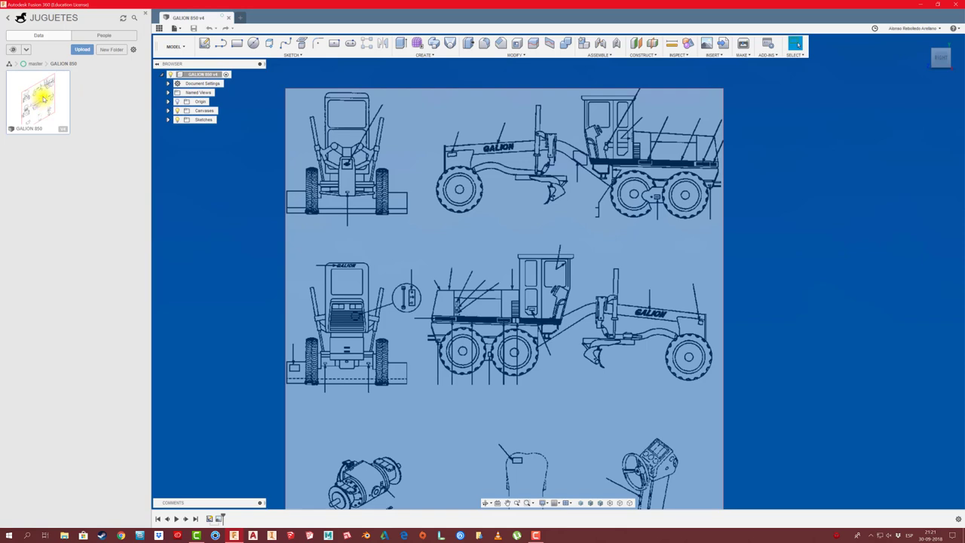
# Close the data panel and add a new component named CABINA under the root.
pyautogui.click(145, 15)
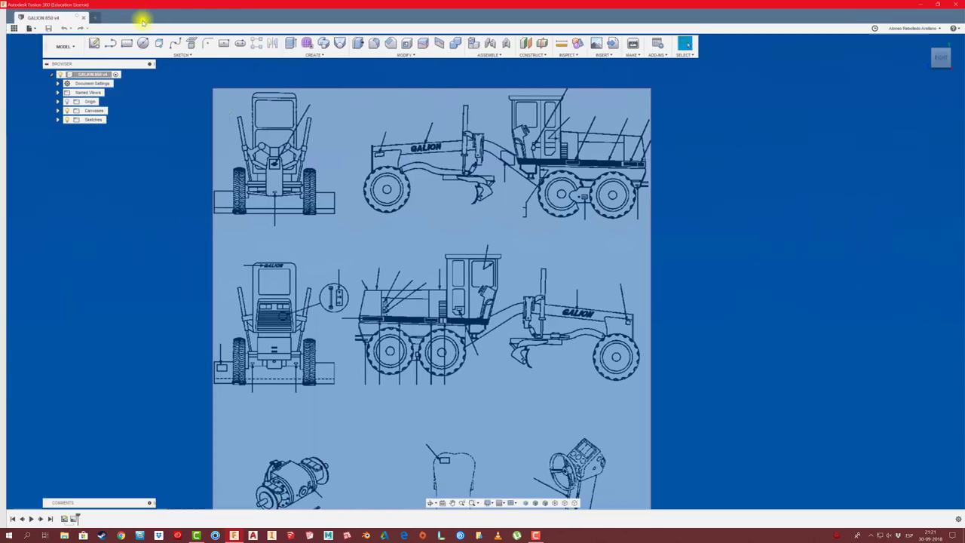
pyautogui.rightClick(59, 77)
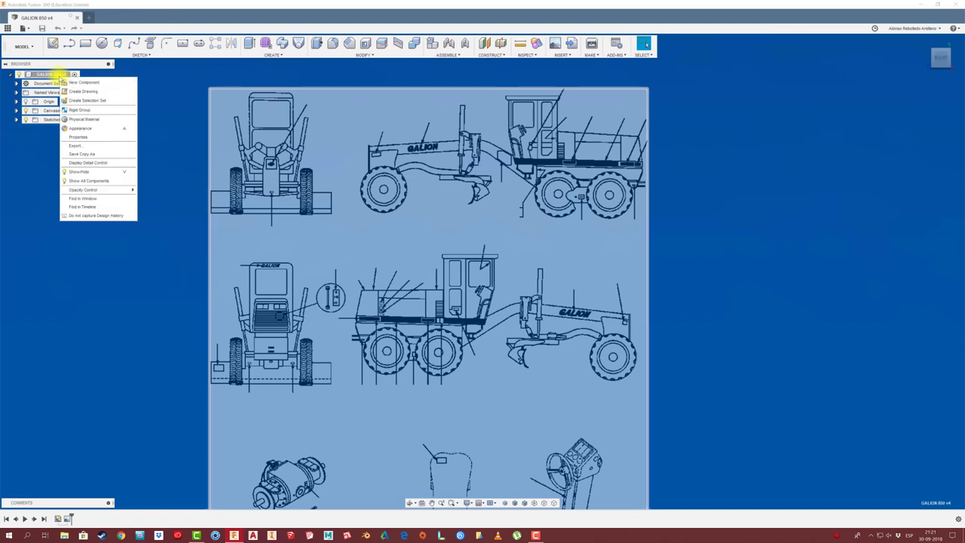
pyautogui.click(72, 80)
pyautogui.click(72, 129)
pyautogui.write('CABINA')
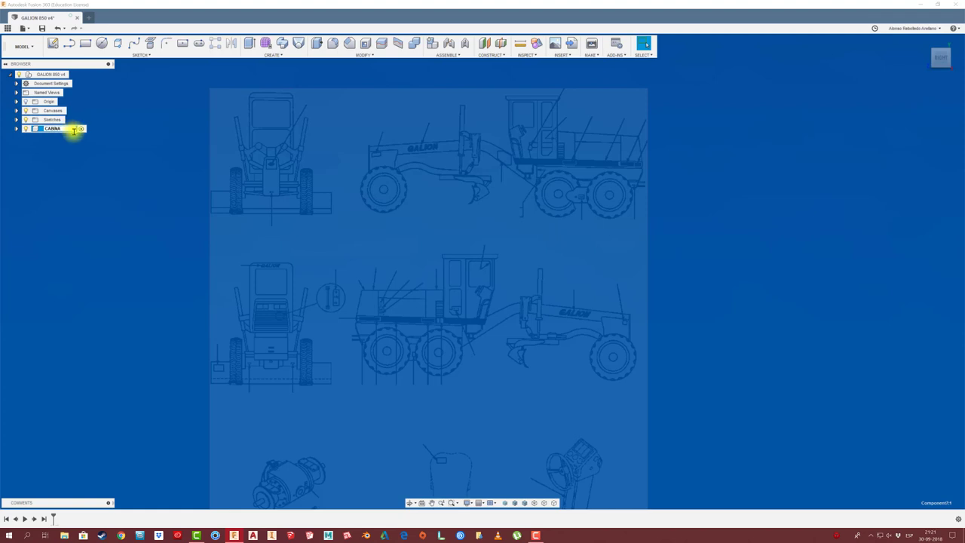
pyautogui.press('Return')
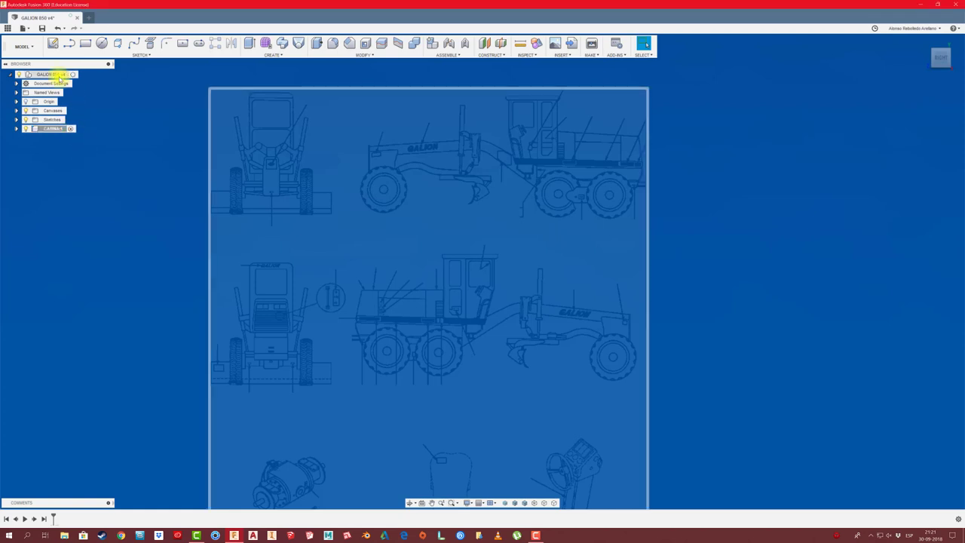
pyautogui.click(74, 75)
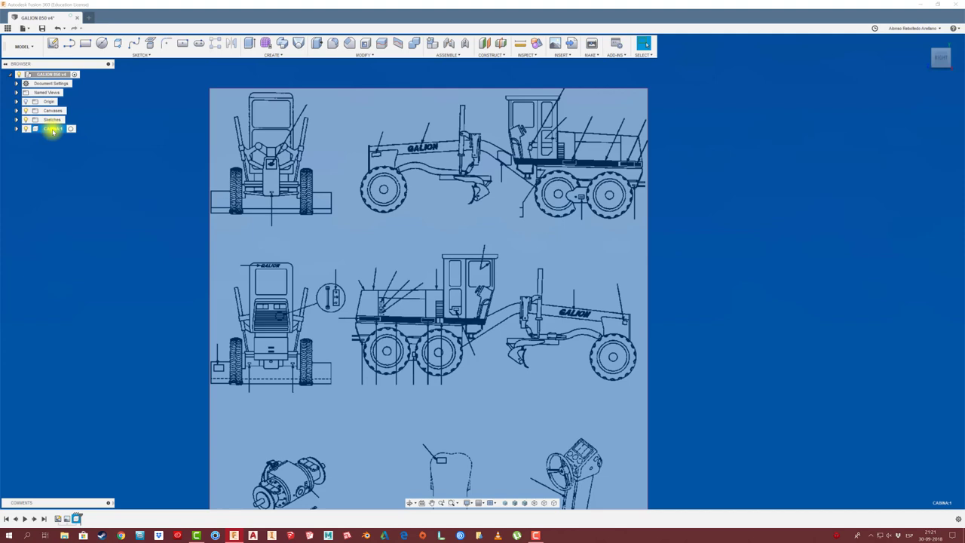
# Add a subcomponent named LATERAL inside CABINA.
pyautogui.rightClick(53, 130)
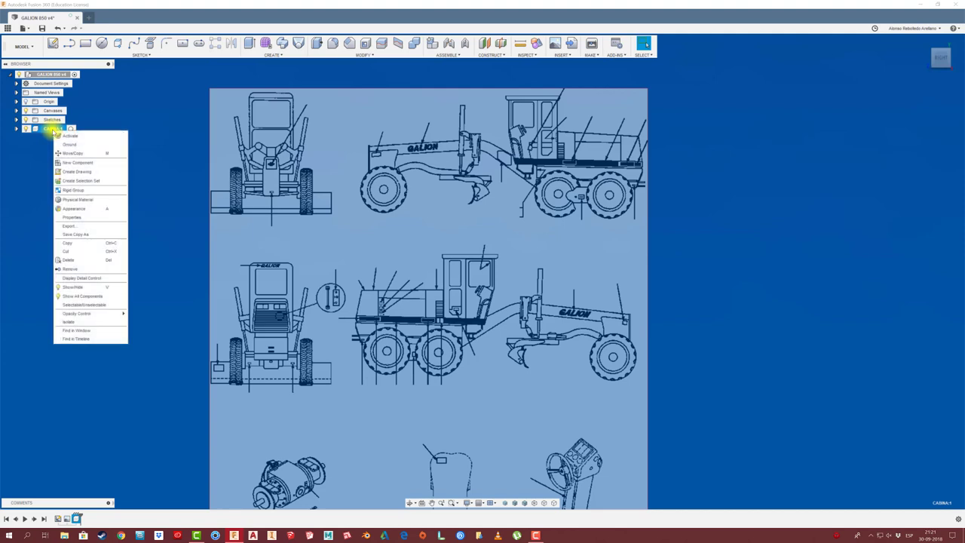
pyautogui.click(80, 155)
pyautogui.press('BackSpace')
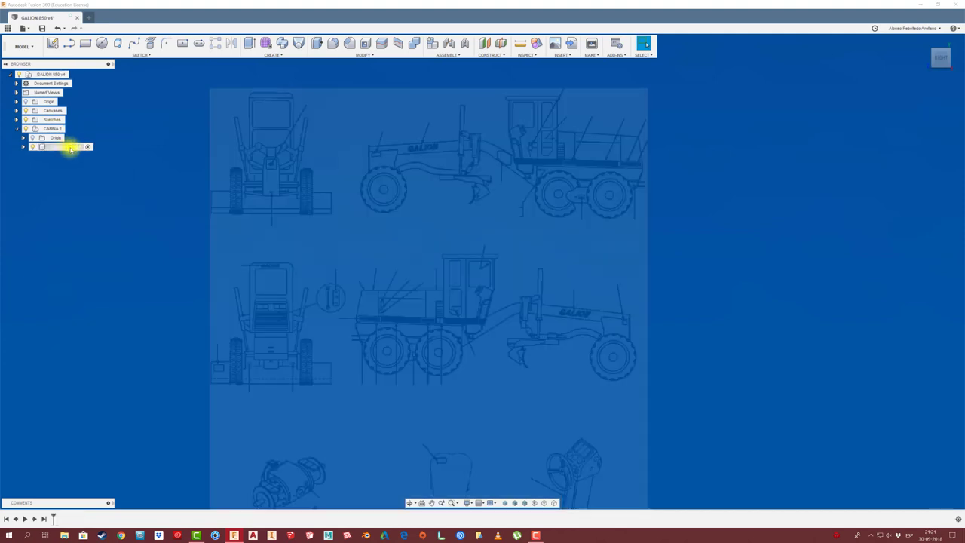
pyautogui.press('Return')
pyautogui.write('LATER')
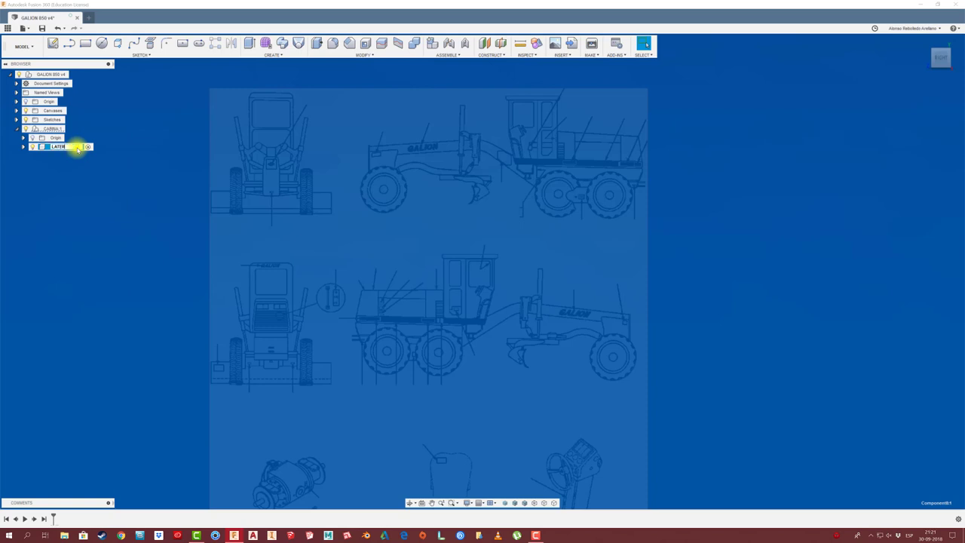
pyautogui.press('Return')
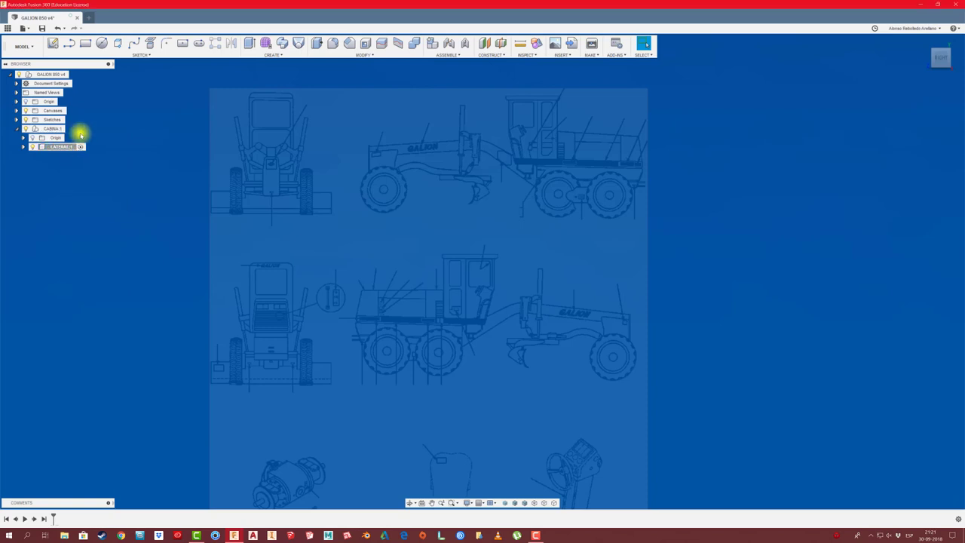
pyautogui.click(53, 43)
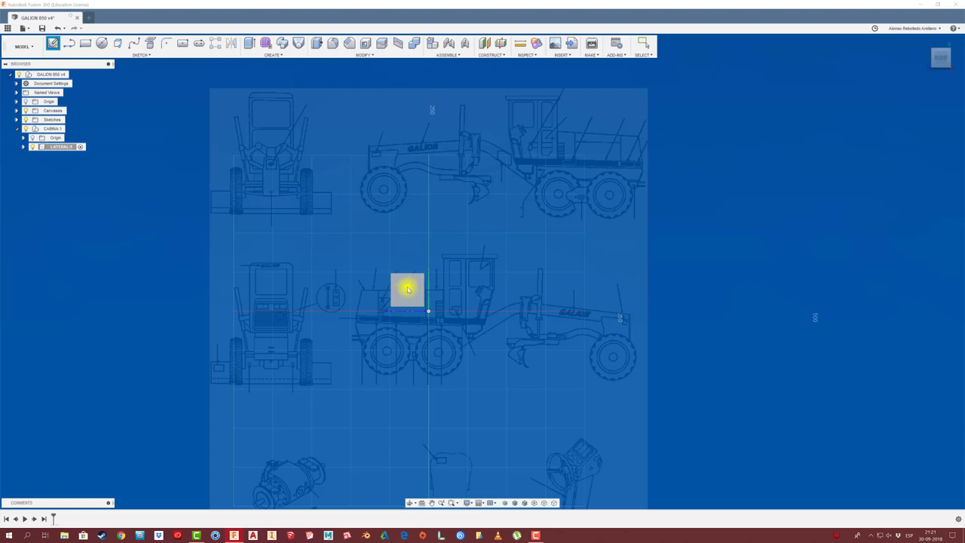
# On the front plane, trace the cab's rear, bottom, slanted lower front and front edges.
pyautogui.click(407, 289)
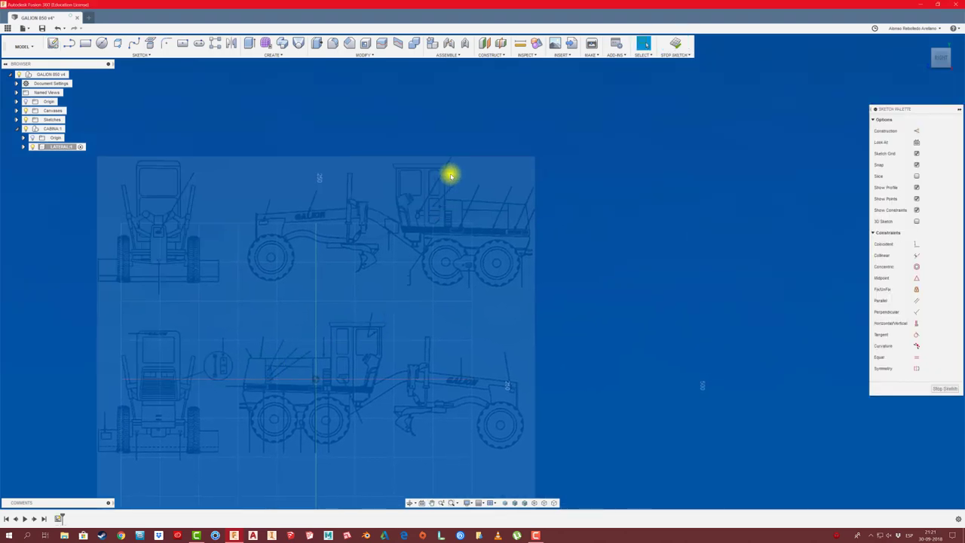
pyautogui.scroll(3, 453, 172)
pyautogui.scroll(2, 429, 164)
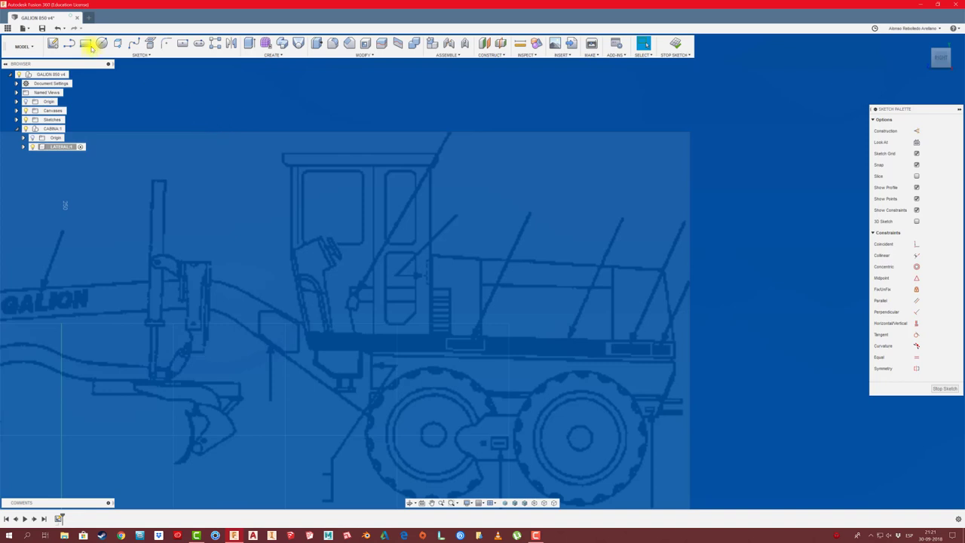
pyautogui.click(69, 43)
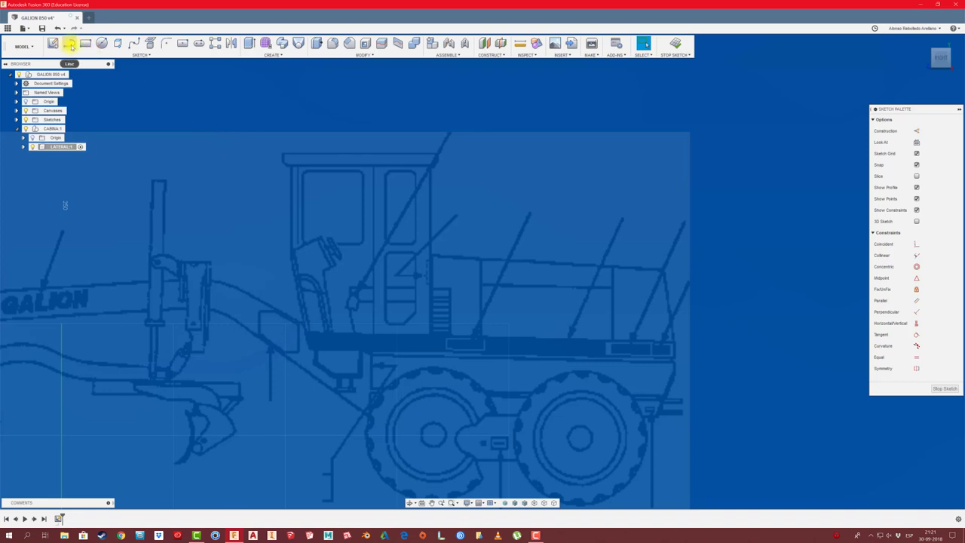
pyautogui.click(430, 166)
pyautogui.click(430, 333)
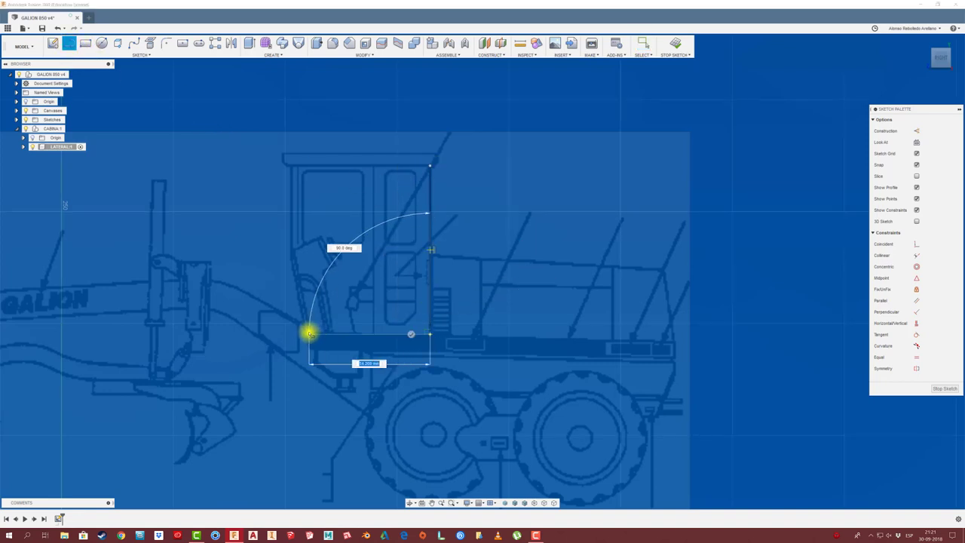
pyautogui.click(306, 333)
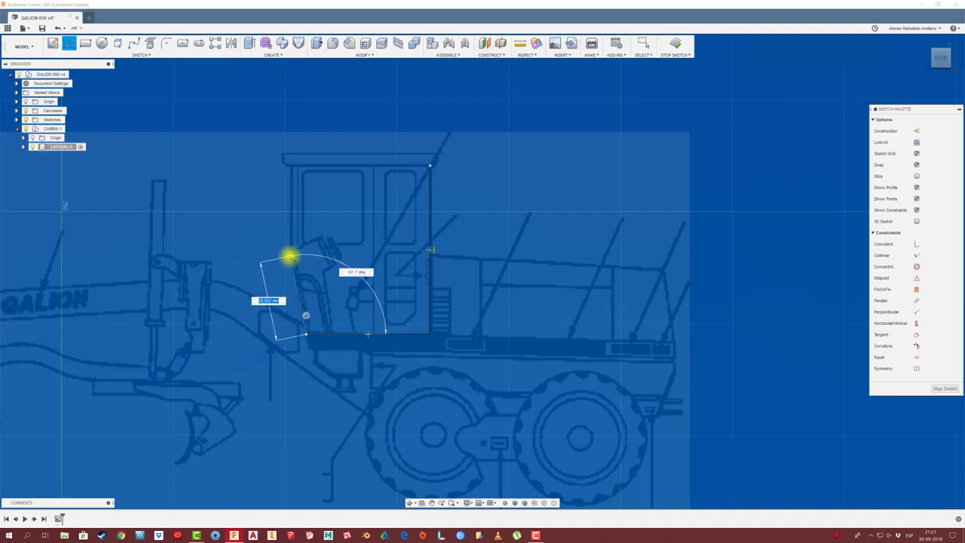
pyautogui.click(290, 255)
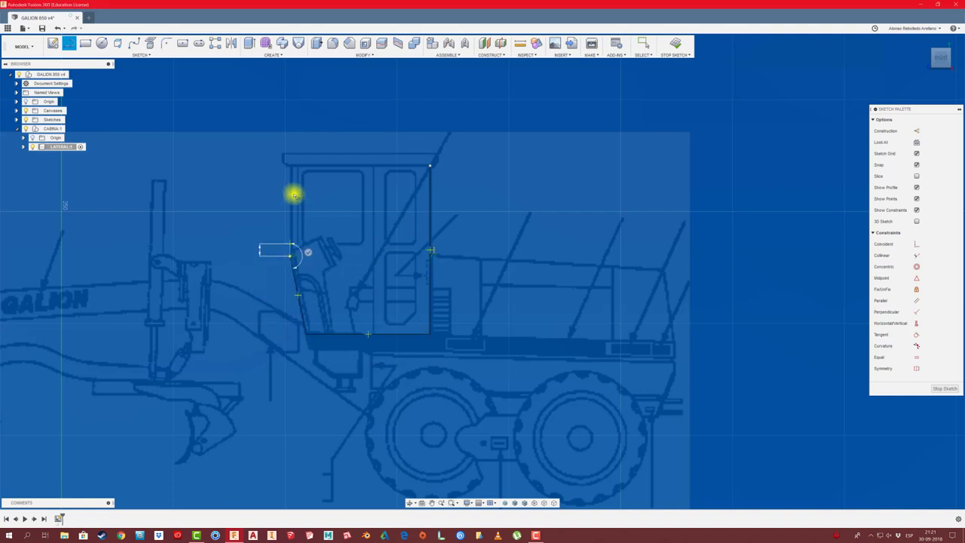
pyautogui.click(291, 123)
pyautogui.rightClick(392, 128)
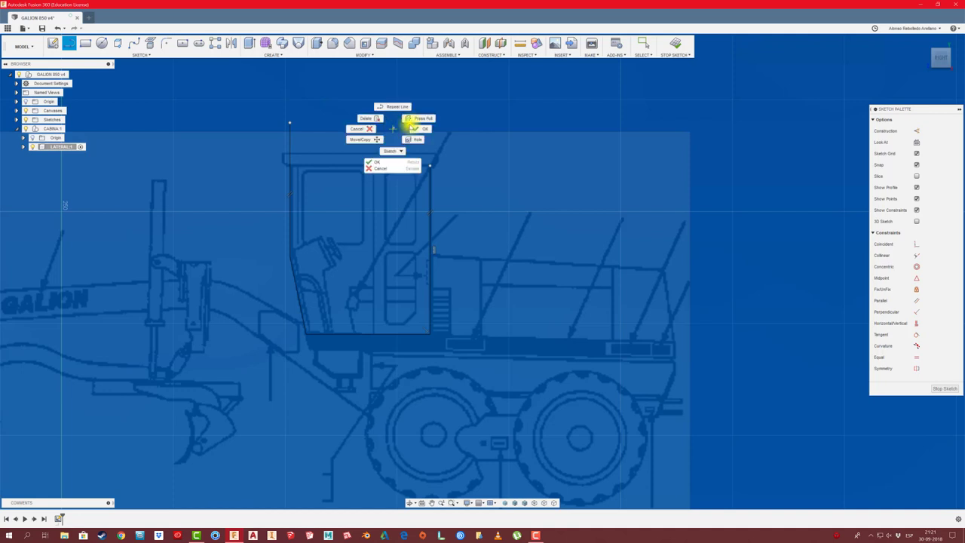
pyautogui.click(398, 106)
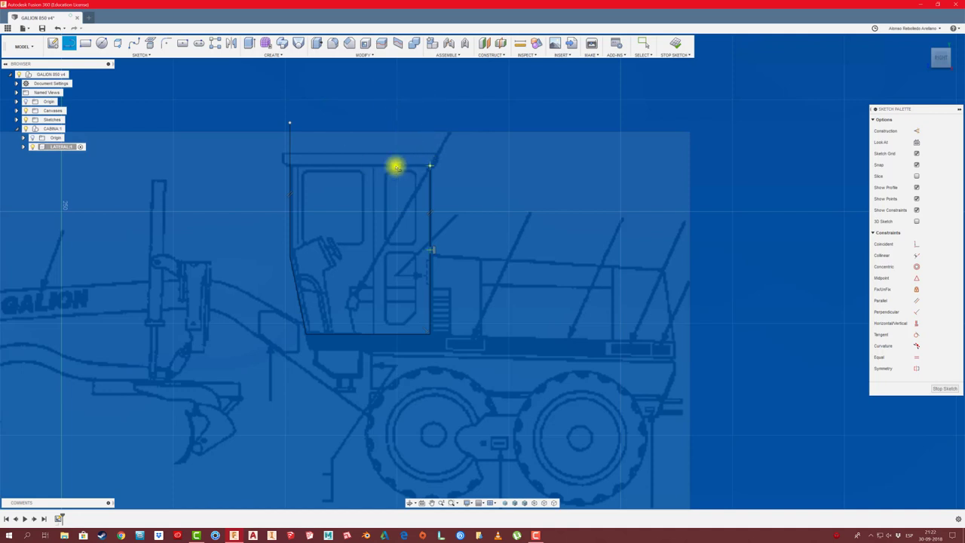
# Close the outline along the cab roof and delete the extra line above the front.
pyautogui.click(251, 165)
pyautogui.rightClick(252, 166)
pyautogui.click(290, 182)
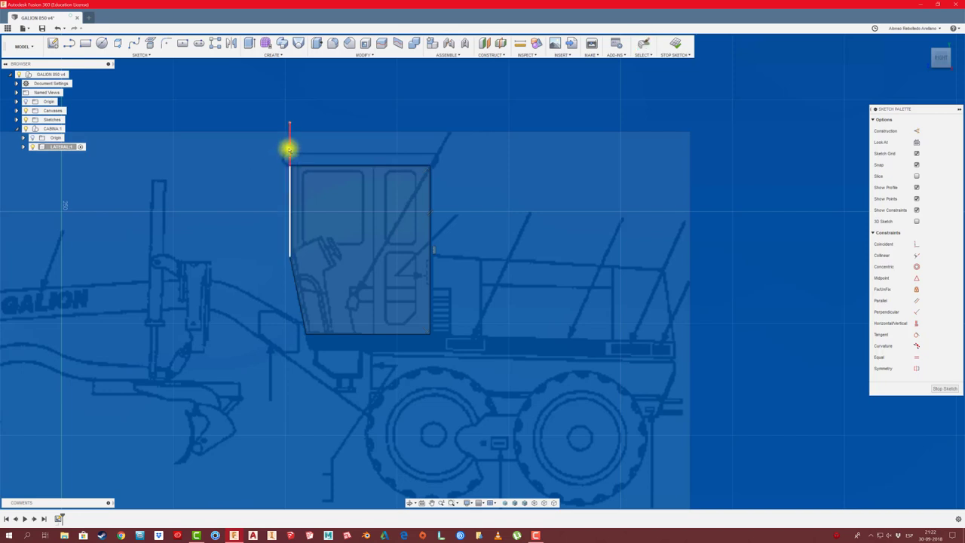
pyautogui.click(289, 150)
pyautogui.press('Delete')
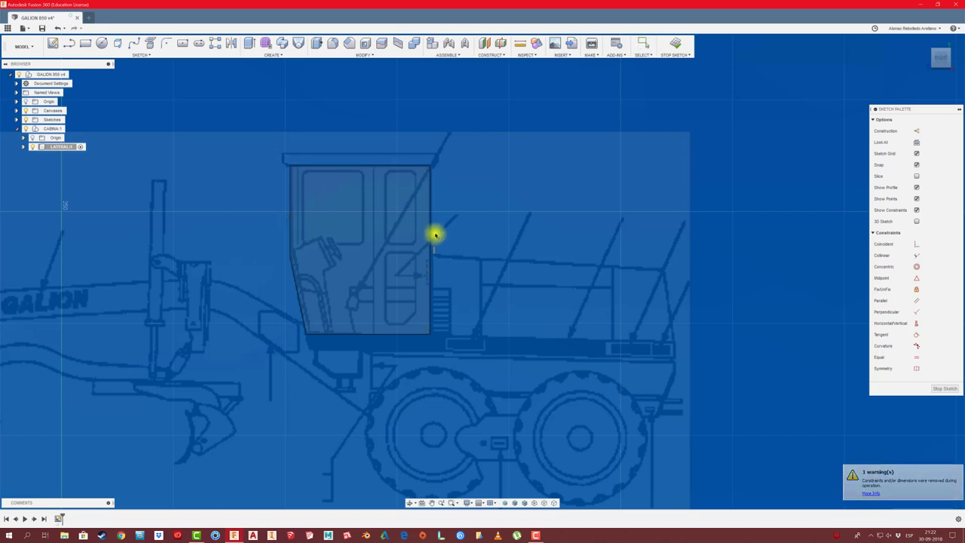
# Dimension the cab's rear edge height at 75 and the roof length at 62.
pyautogui.click(431, 233)
pyautogui.press('d')
pyautogui.click(458, 240)
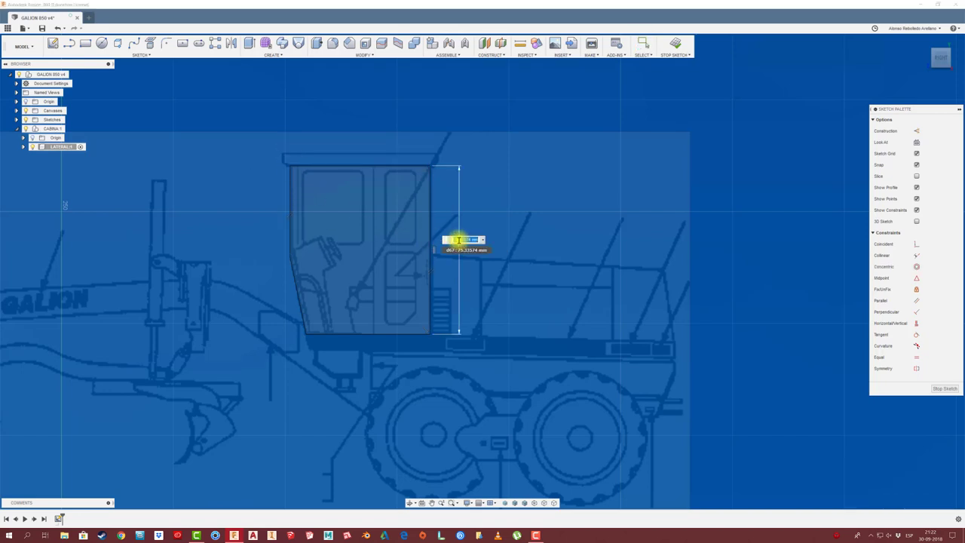
pyautogui.press('Return')
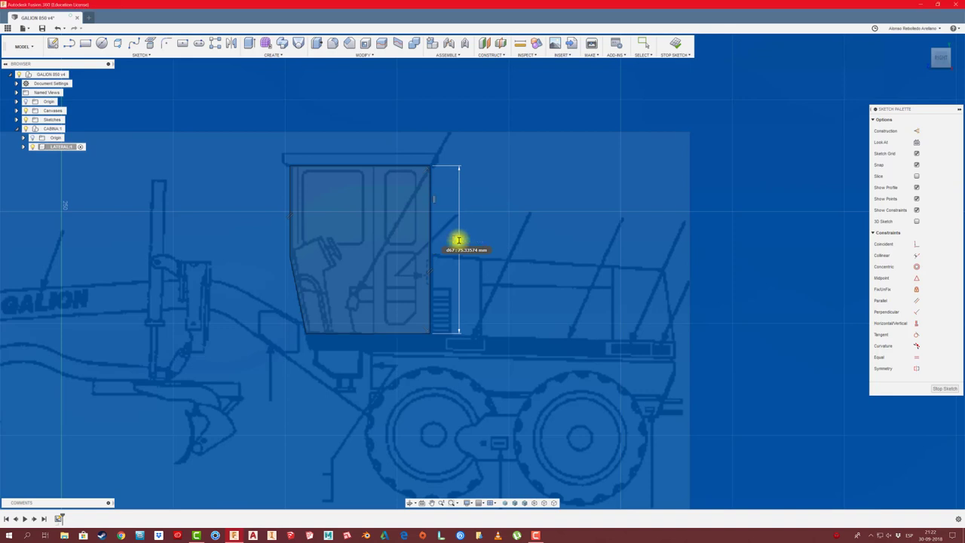
pyautogui.click(404, 167)
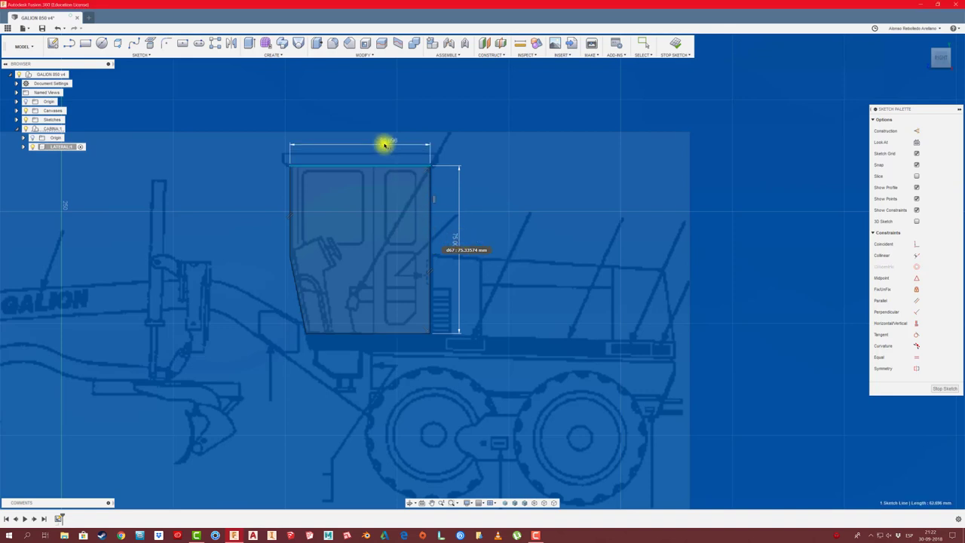
pyautogui.click(384, 144)
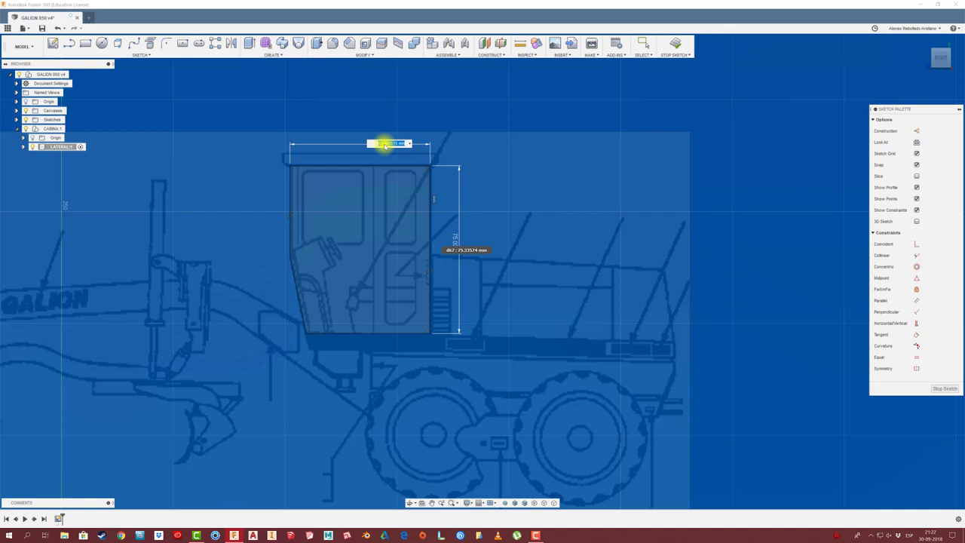
pyautogui.write('62')
pyautogui.press('Return')
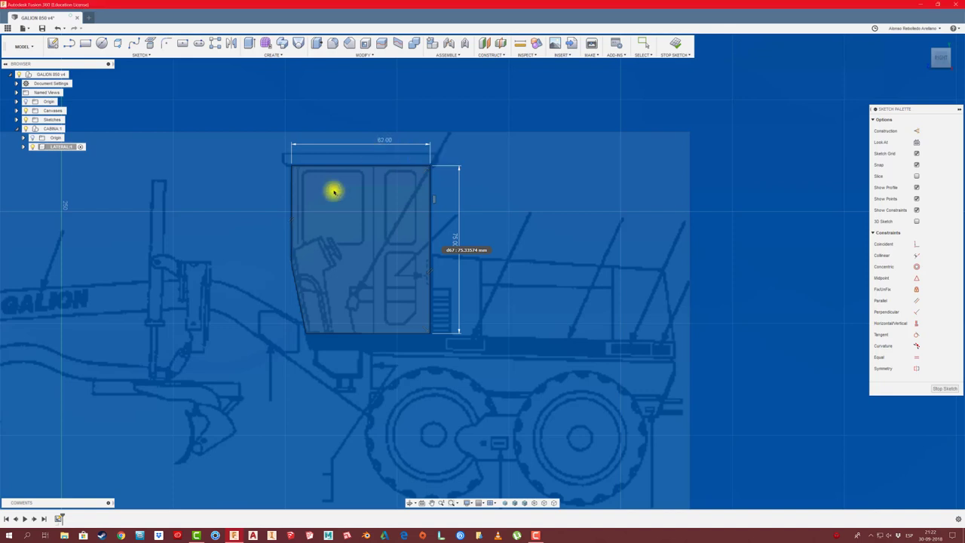
# Dimension the upper front edge at 44 and the bottom edge at 56.
pyautogui.click(292, 201)
pyautogui.click(243, 205)
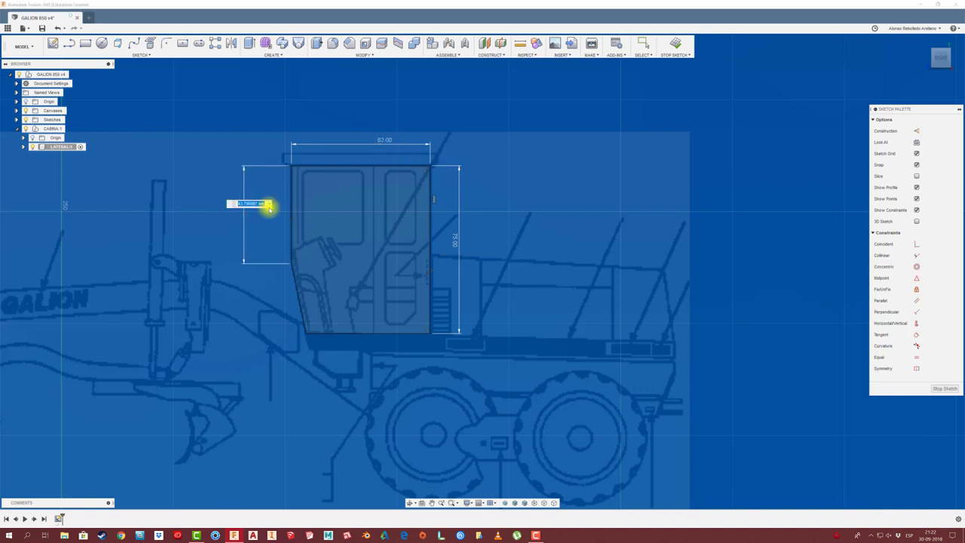
pyautogui.press('Return')
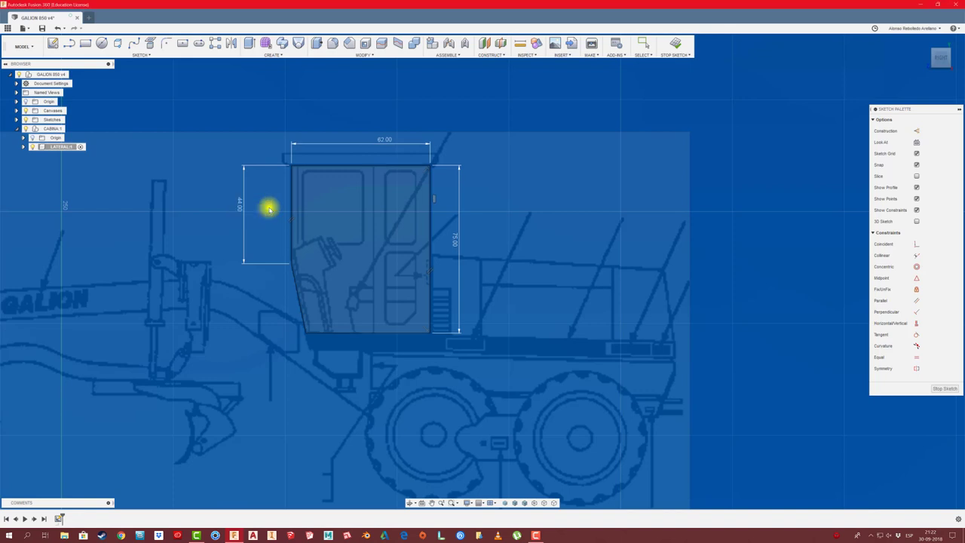
pyautogui.click(387, 332)
pyautogui.click(386, 358)
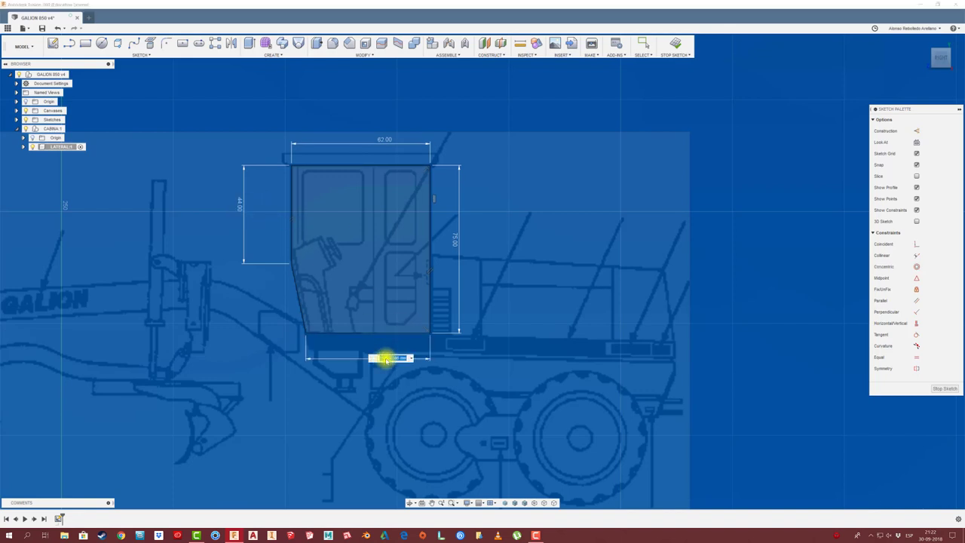
pyautogui.press('Return')
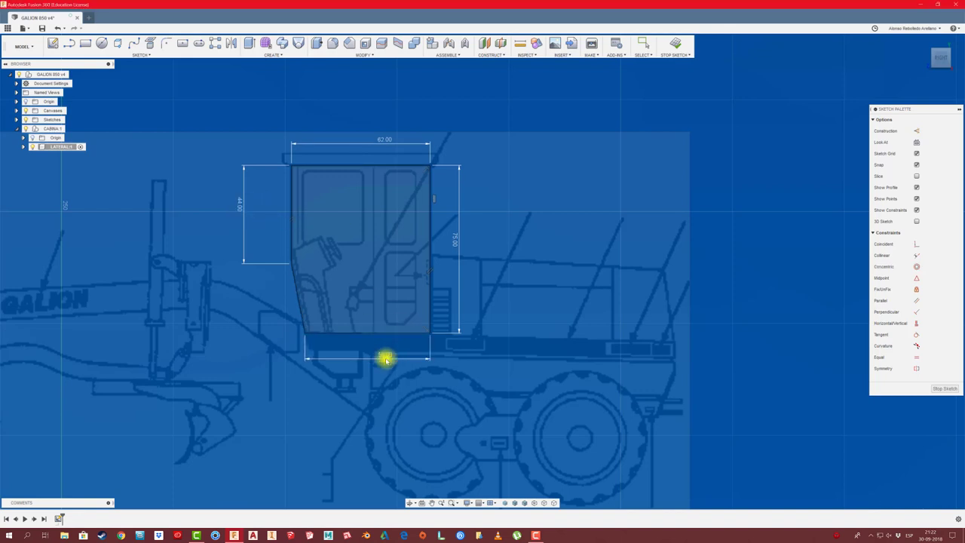
pyautogui.press('Escape')
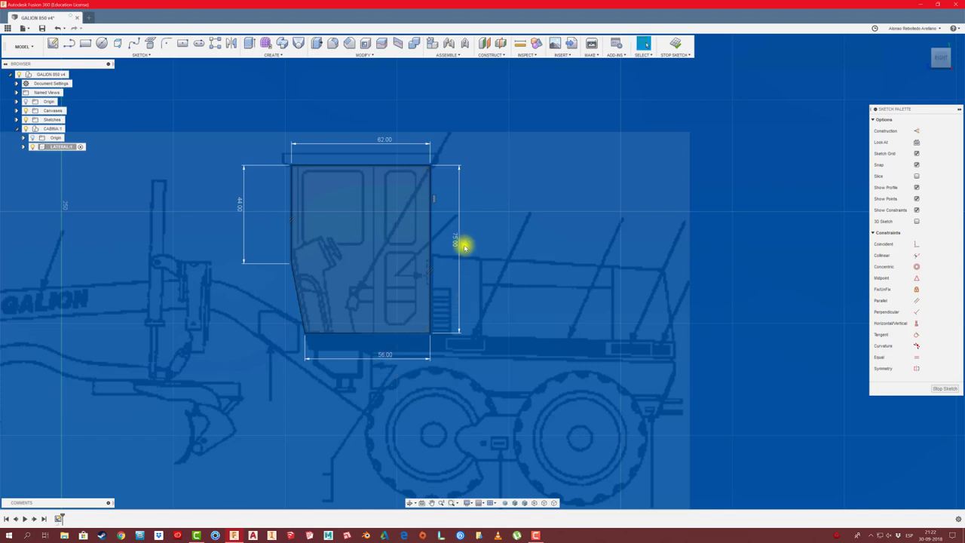
# Draw two vertical lines down the profile, including a centre line from the top edge midpoint.
pyautogui.scroll(2, 497, 235)
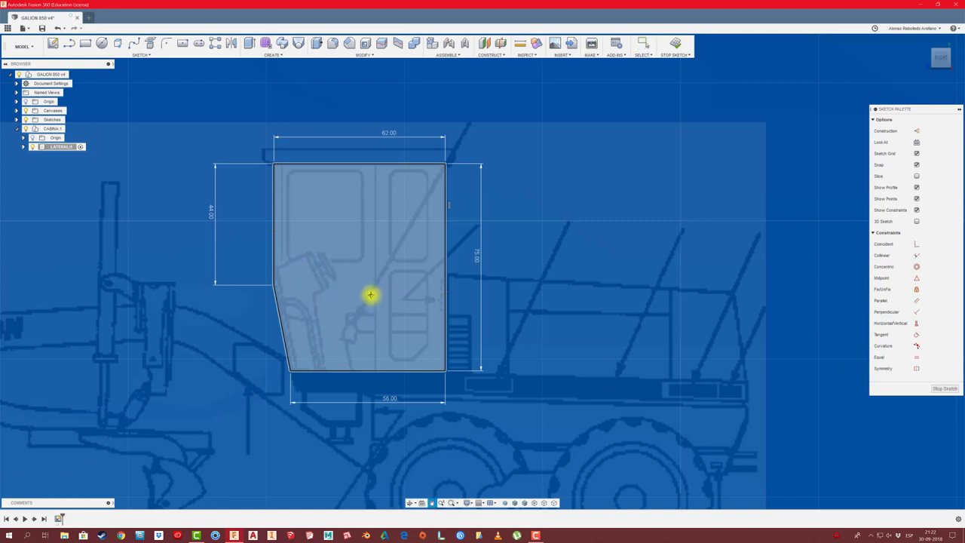
pyautogui.click(69, 44)
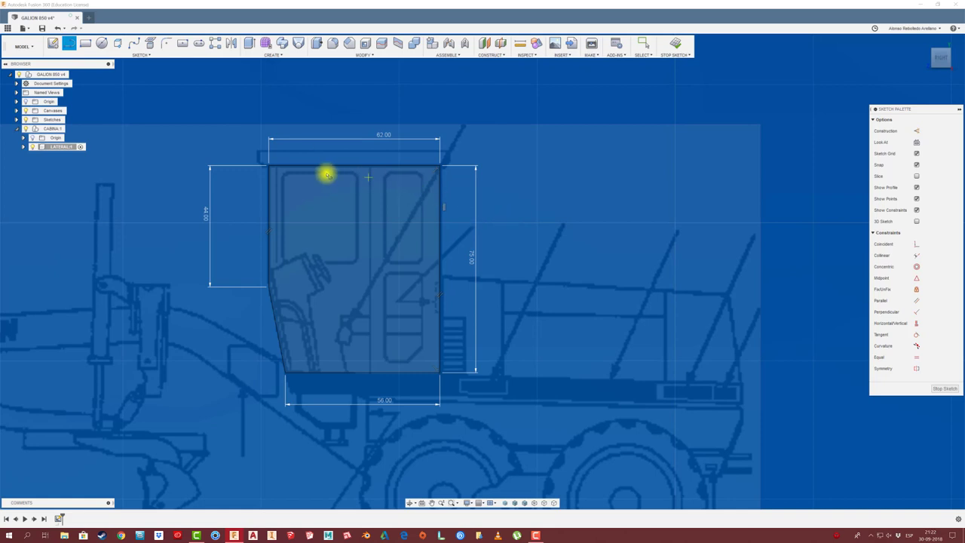
pyautogui.rightClick(510, 173)
pyautogui.press('Escape')
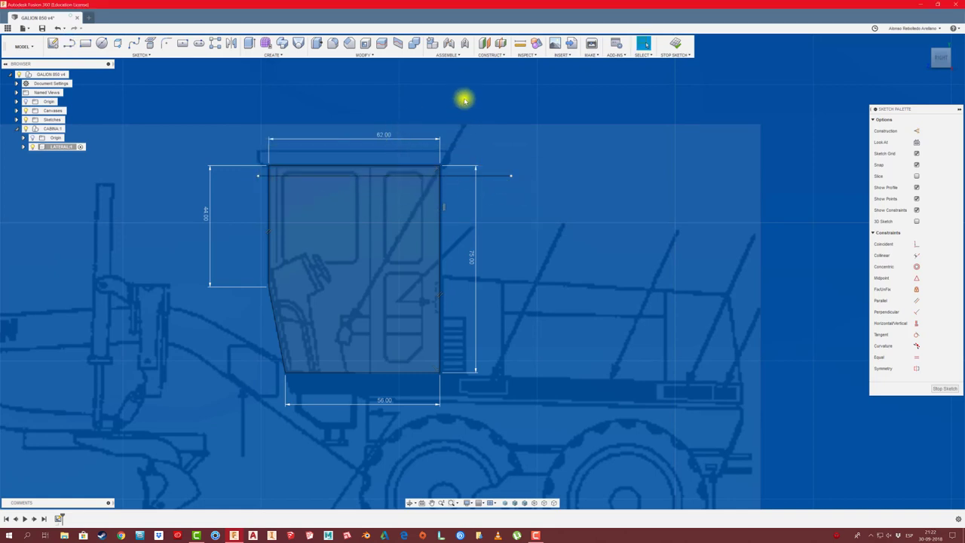
pyautogui.click(422, 176)
pyautogui.click(421, 391)
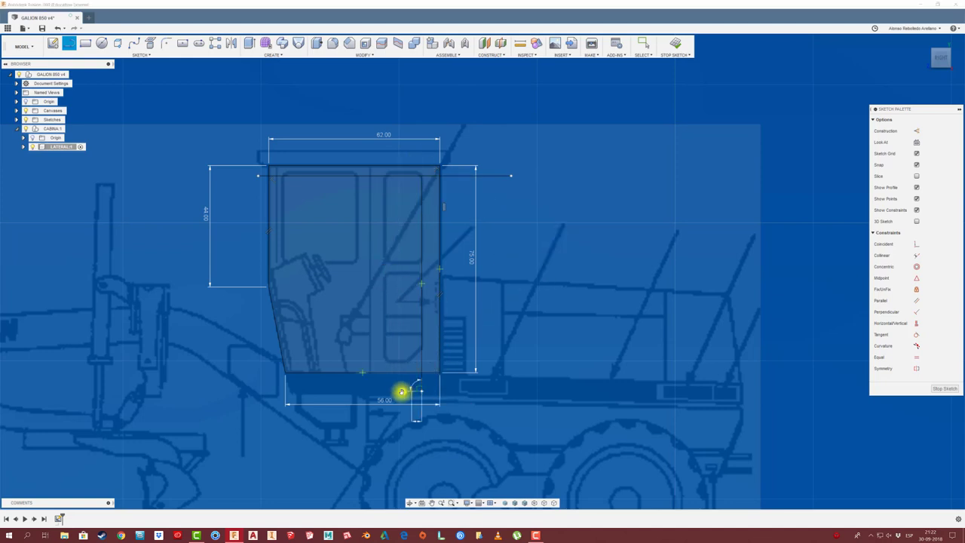
pyautogui.press('Escape')
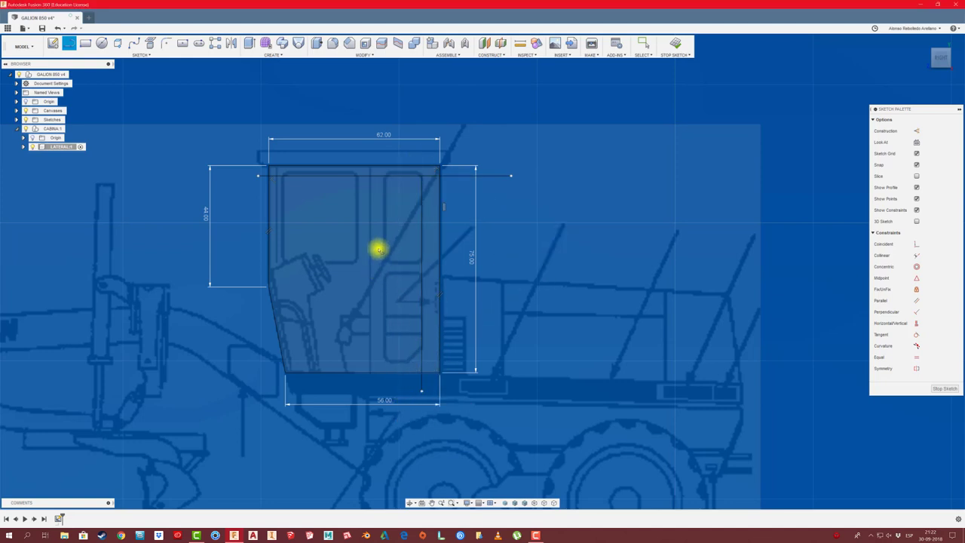
pyautogui.rightClick(378, 249)
pyautogui.click(399, 243)
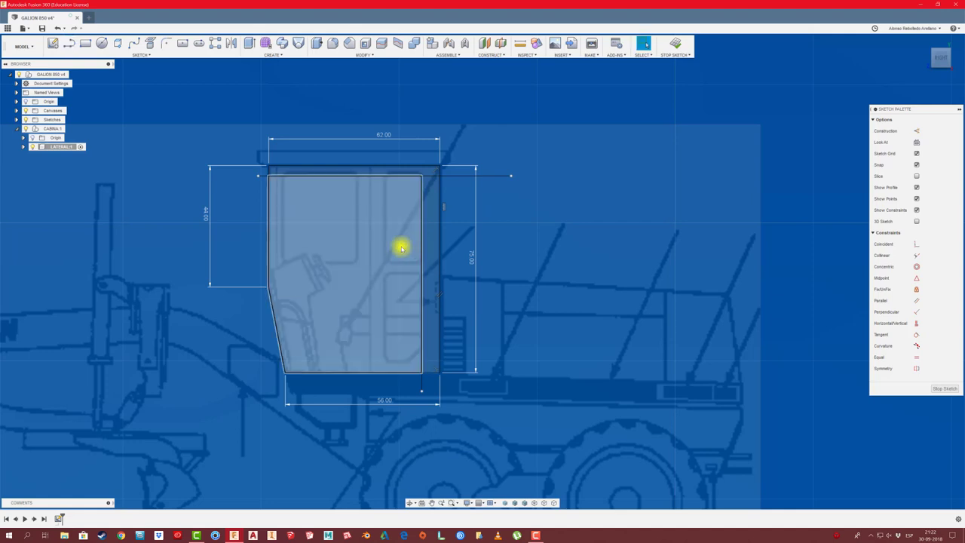
pyautogui.click(68, 44)
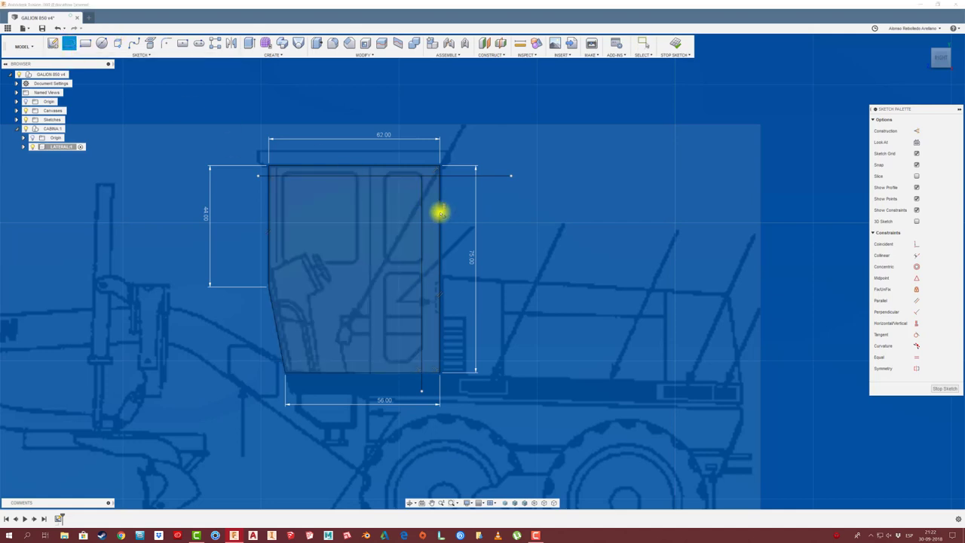
pyautogui.click(383, 160)
pyautogui.click(385, 375)
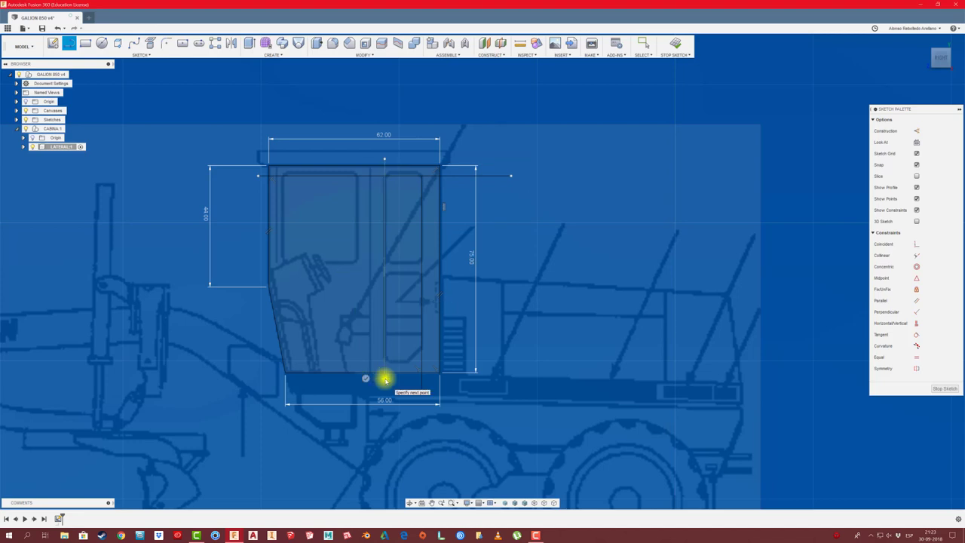
pyautogui.rightClick(385, 380)
pyautogui.click(410, 370)
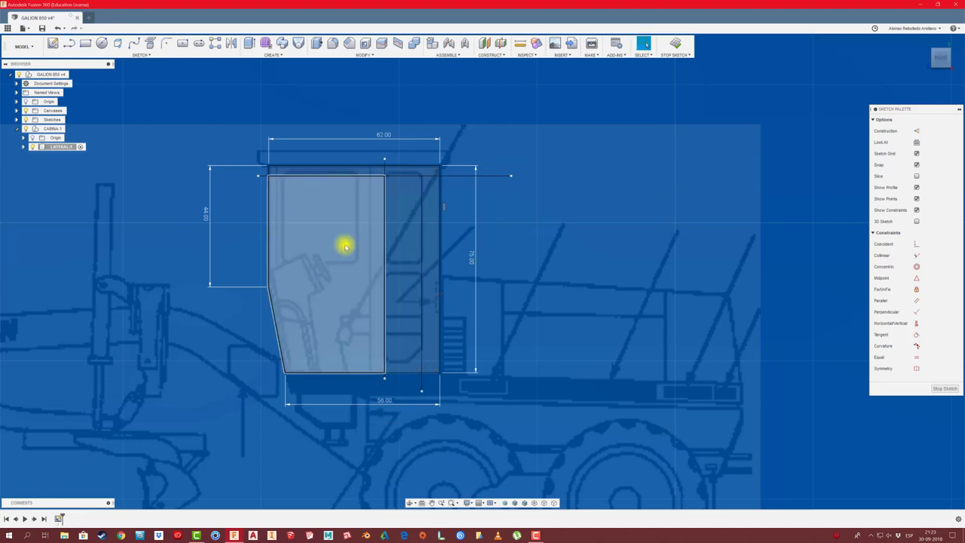
# Draw two horizontal lines across the middle of the cab profile.
pyautogui.press('l')
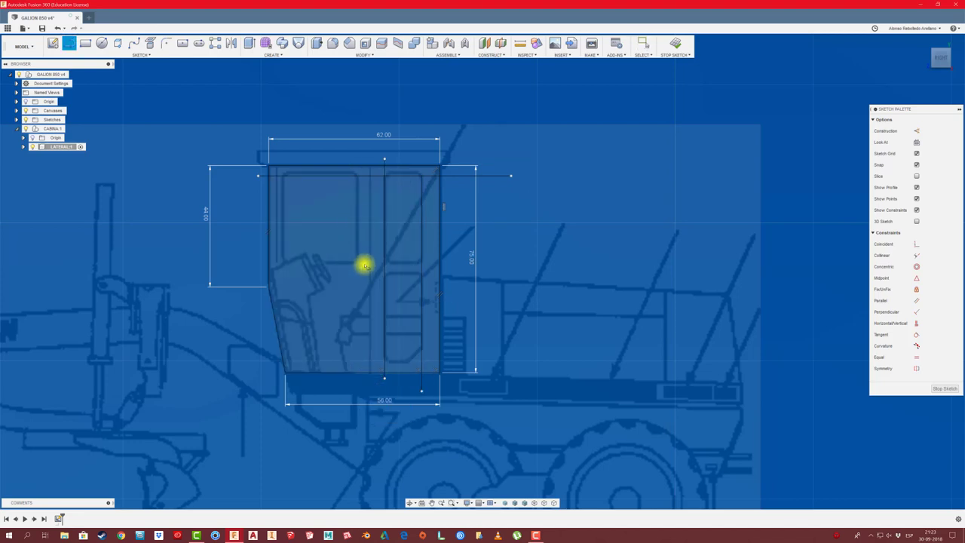
pyautogui.click(433, 263)
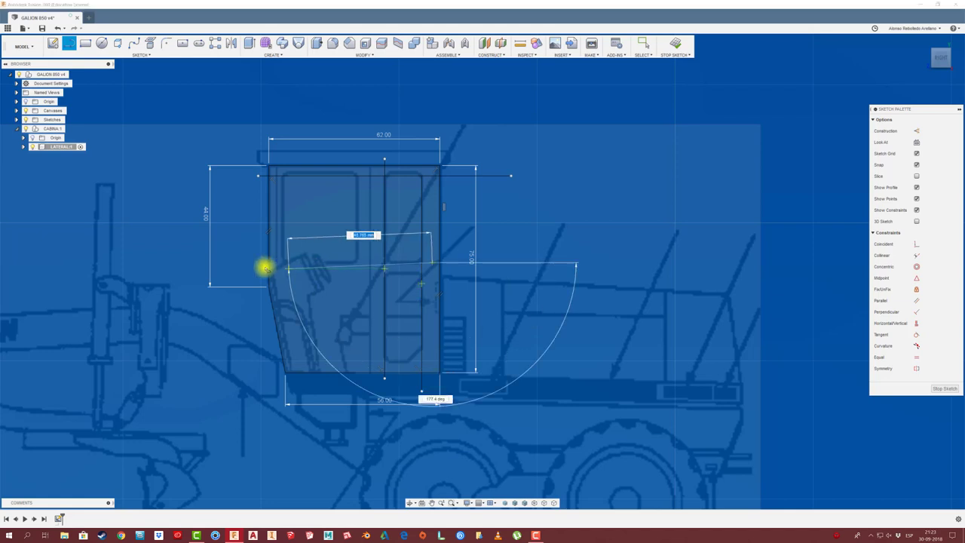
pyautogui.rightClick(250, 261)
pyautogui.click(275, 261)
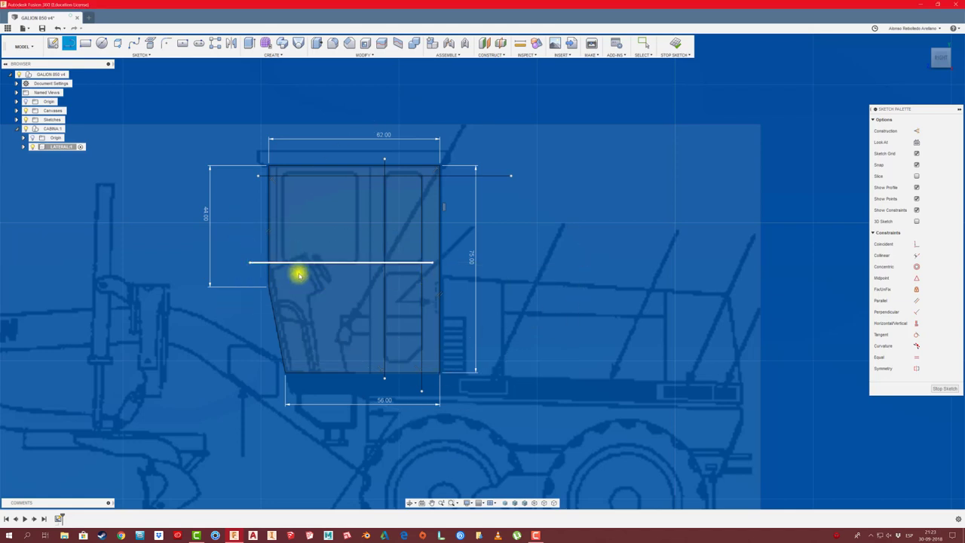
pyautogui.press('l')
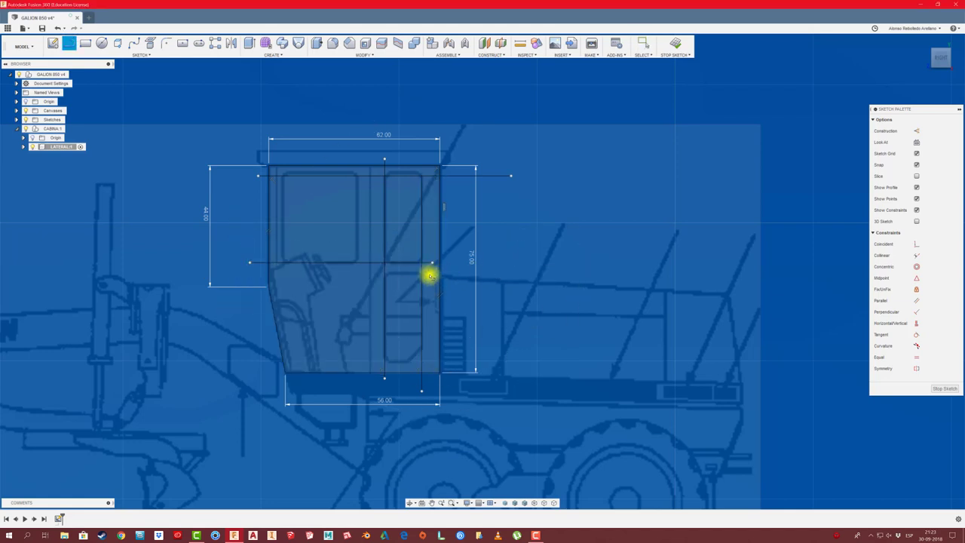
pyautogui.click(433, 274)
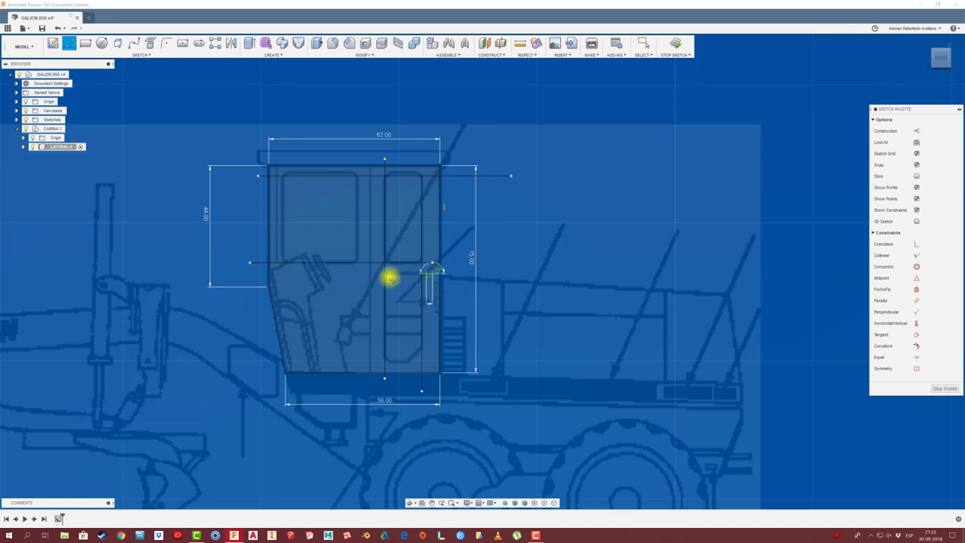
pyautogui.click(256, 274)
pyautogui.press('Escape')
pyautogui.moveTo(397, 322); pyautogui.dragTo(531, 266, button='middle')
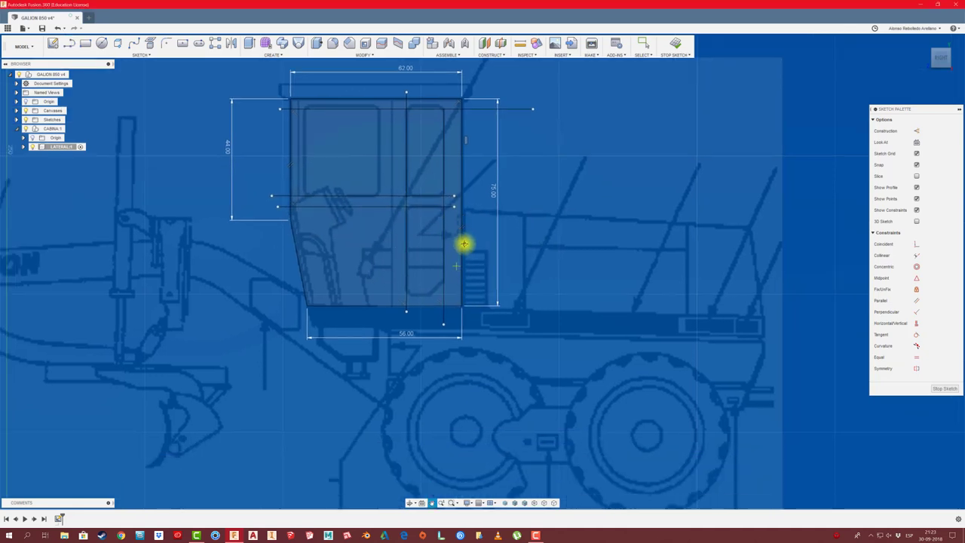
# Draw a vertical line from the top edge partway down the panel.
pyautogui.press('l')
pyautogui.scroll(-1, 536, 294)
pyautogui.scroll(-2, 520, 336)
pyautogui.moveTo(511, 352); pyautogui.dragTo(547, 344, button='middle')
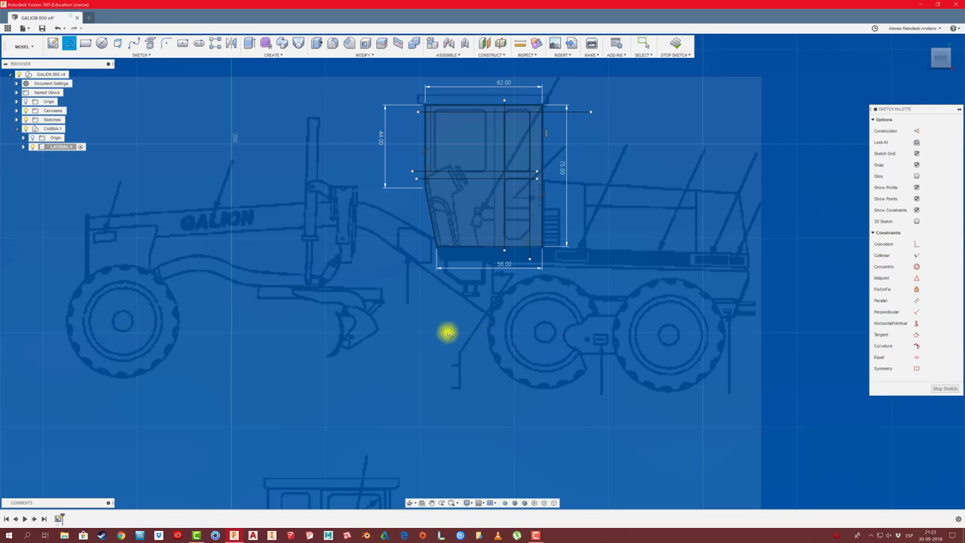
pyautogui.scroll(2, 390, 336)
pyautogui.scroll(2, 412, 264)
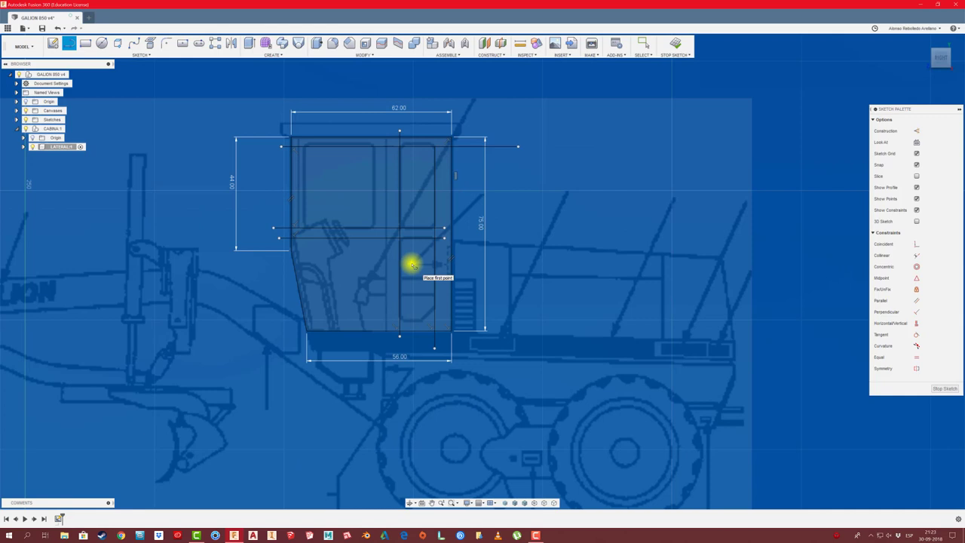
pyautogui.click(375, 146)
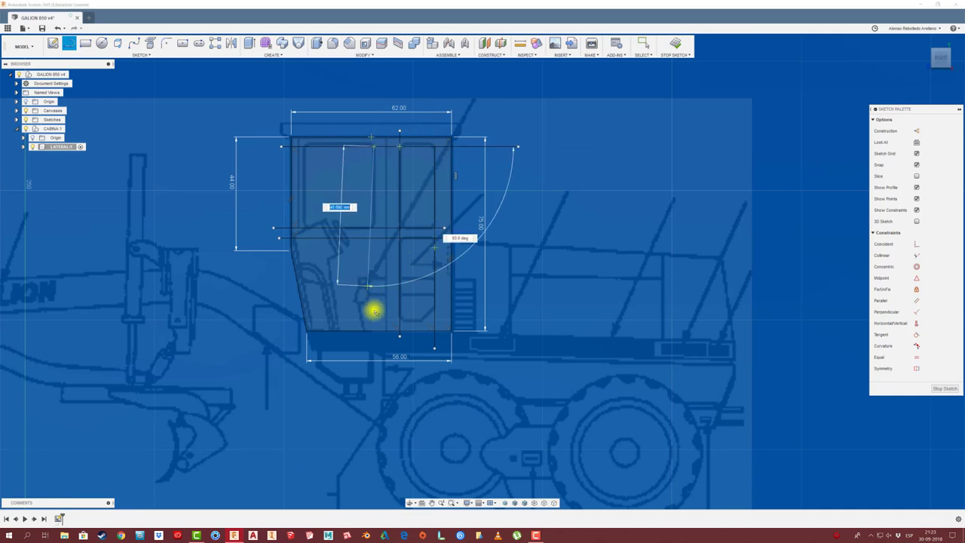
pyautogui.click(375, 338)
pyautogui.press('Escape')
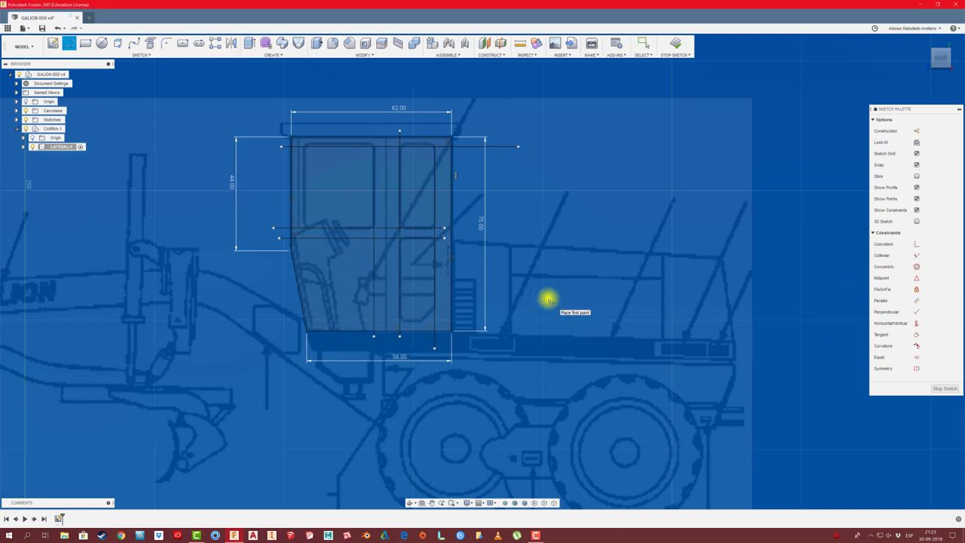
# Add a horizontal line near the bottom and a diagonal line at the lower right.
pyautogui.click(445, 322)
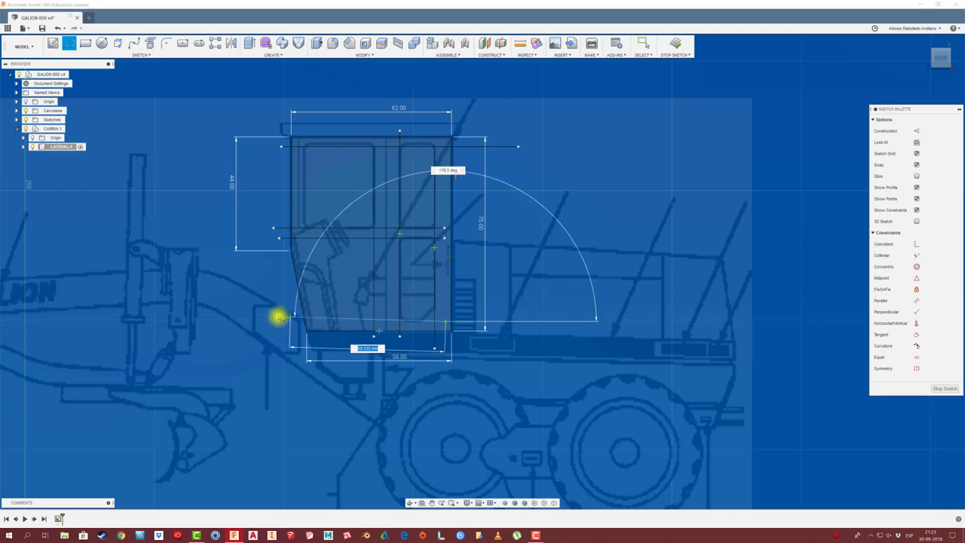
pyautogui.click(274, 321)
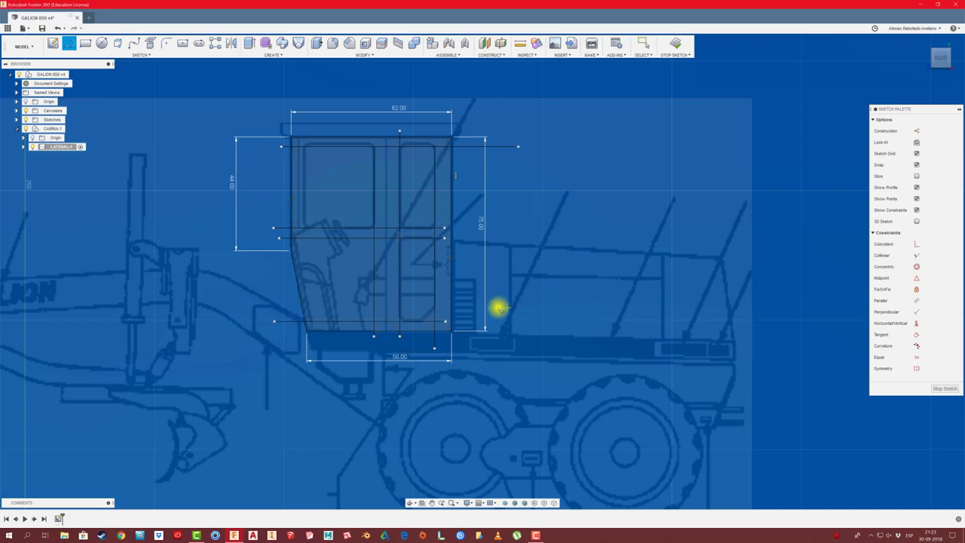
pyautogui.scroll(2, 494, 308)
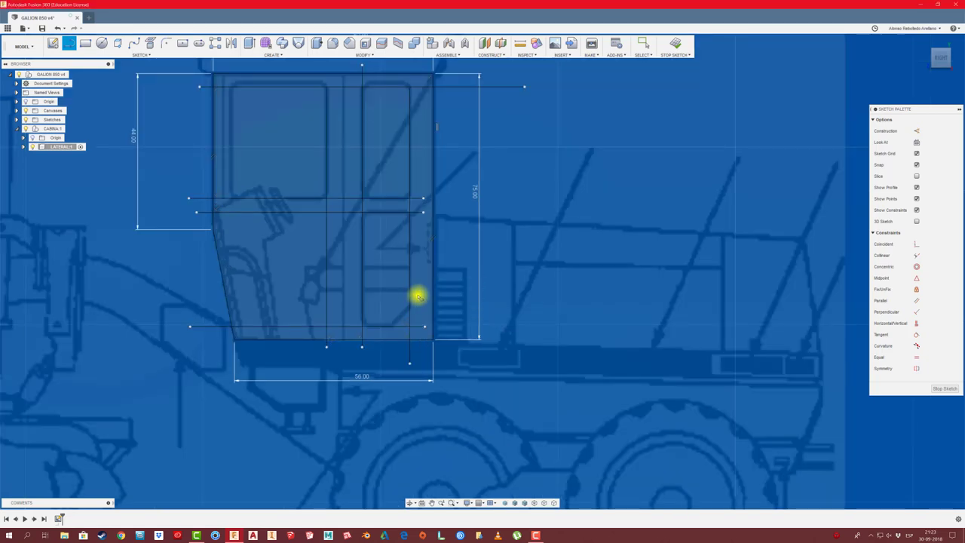
pyautogui.click(418, 298)
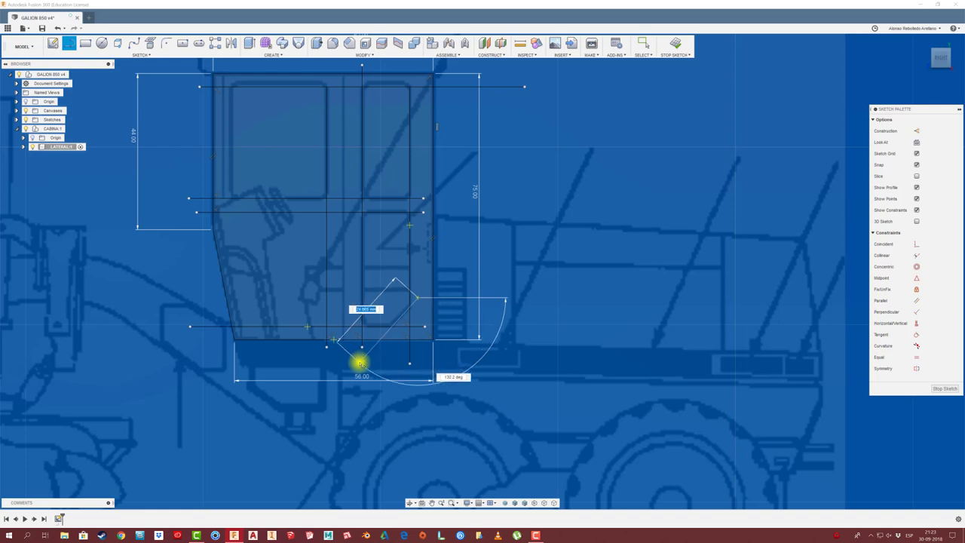
pyautogui.rightClick(360, 363)
pyautogui.click(372, 349)
# Draw a vertical line near the left side down to the bottom horizontal.
pyautogui.moveTo(351, 285); pyautogui.dragTo(394, 306, button='middle')
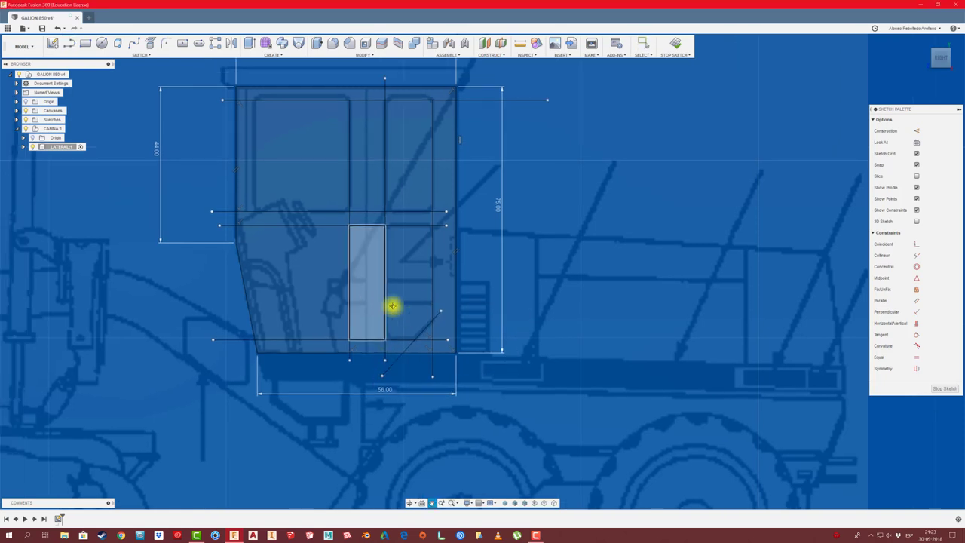
pyautogui.press('l')
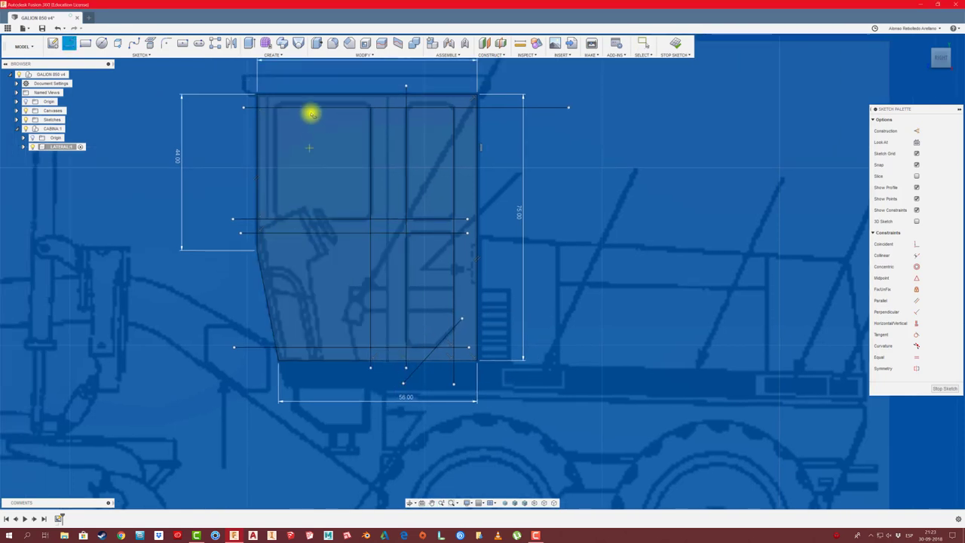
pyautogui.click(276, 87)
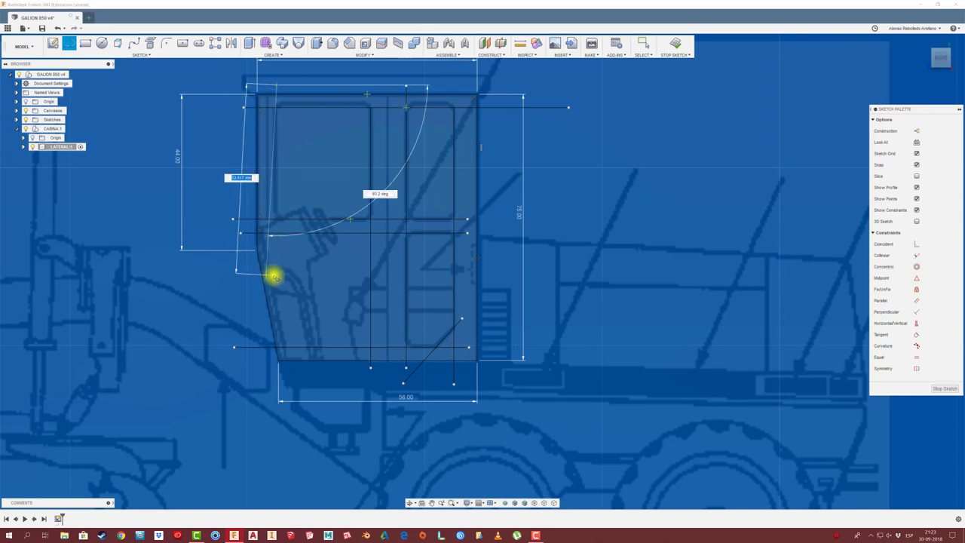
pyautogui.click(279, 277)
pyautogui.rightClick(279, 276)
pyautogui.click(305, 273)
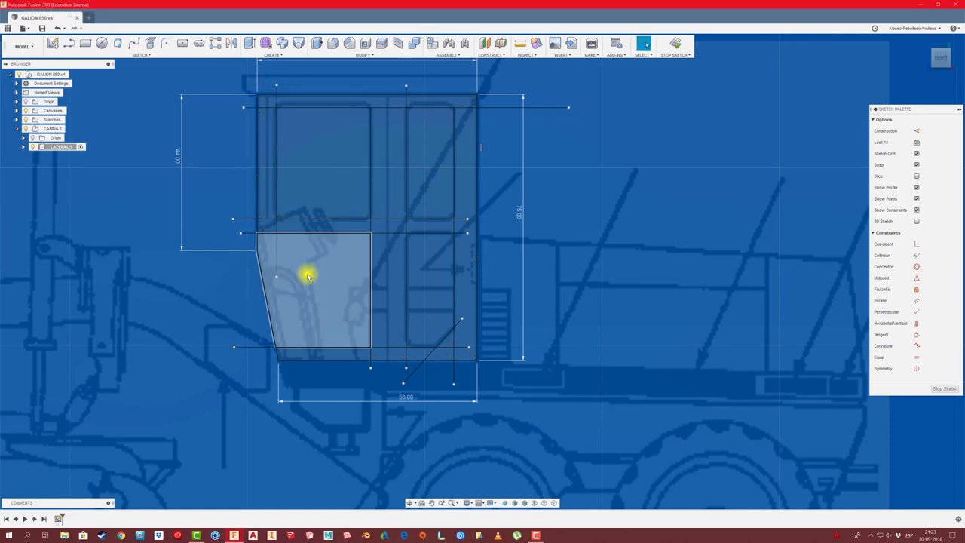
# Trim the stray segments around the diagonal and bottom edge to form the chamfer.
pyautogui.scroll(3, 460, 338)
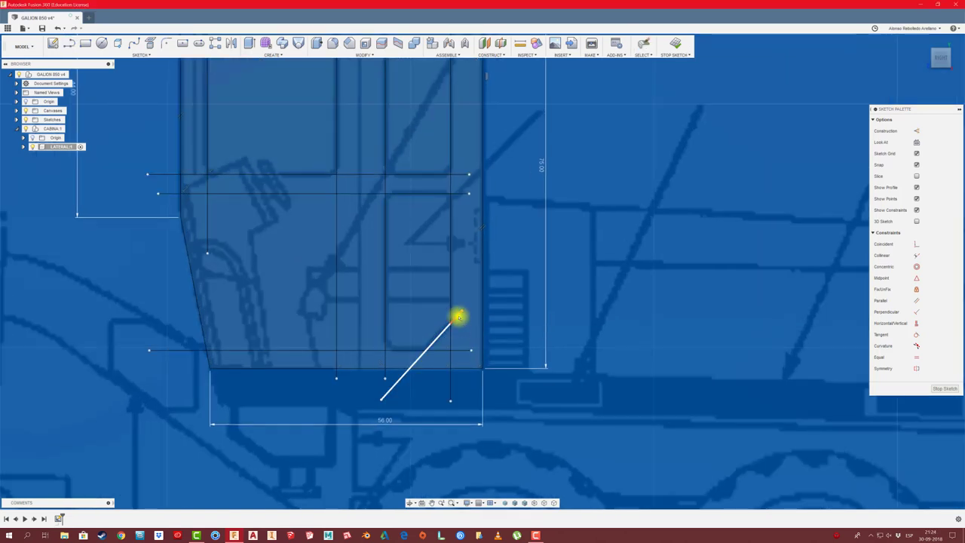
pyautogui.click(447, 357)
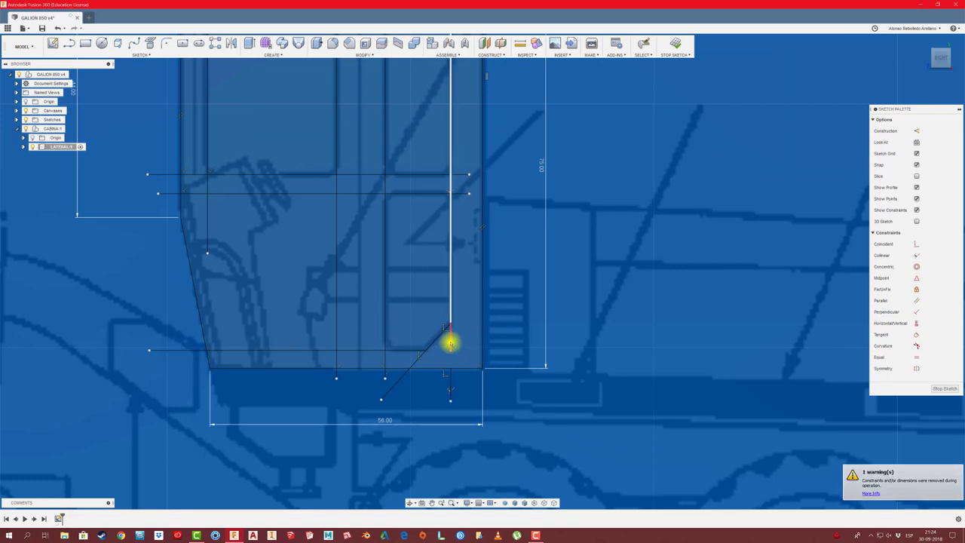
pyautogui.click(421, 356)
pyautogui.click(450, 388)
pyautogui.click(395, 385)
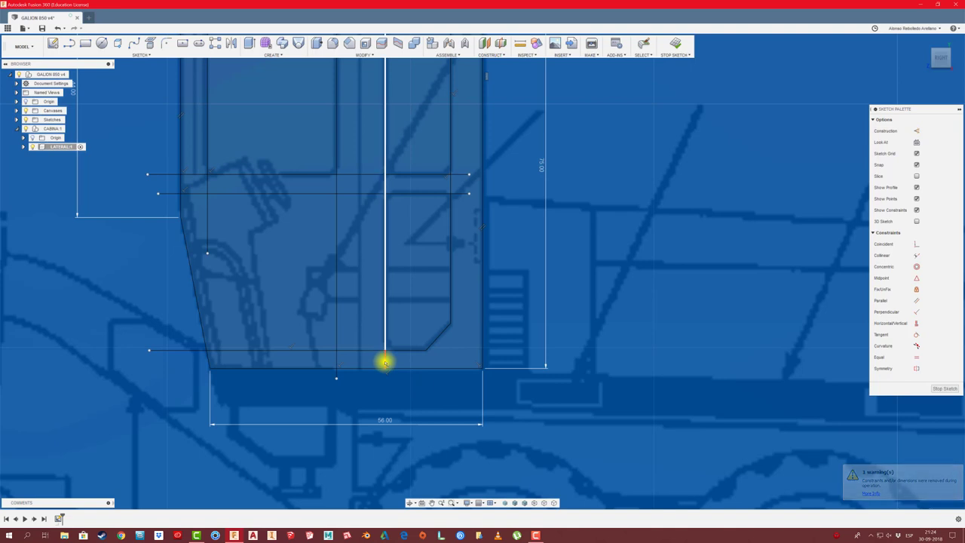
pyautogui.click(385, 362)
pyautogui.click(369, 352)
pyautogui.click(339, 363)
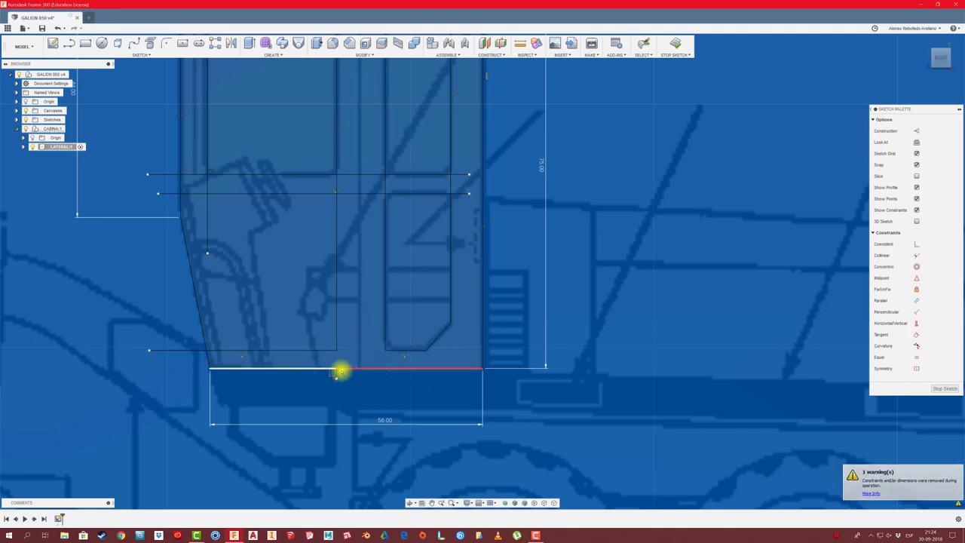
pyautogui.moveTo(355, 359); pyautogui.dragTo(370, 327, button='middle')
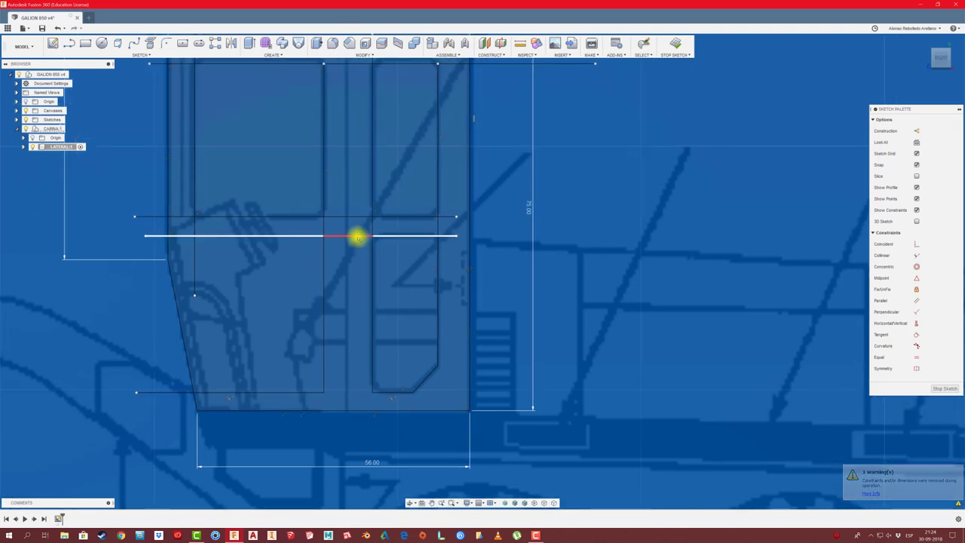
# Trim the line pieces between the middle and upper windows and the stubs past the panel.
pyautogui.click(357, 237)
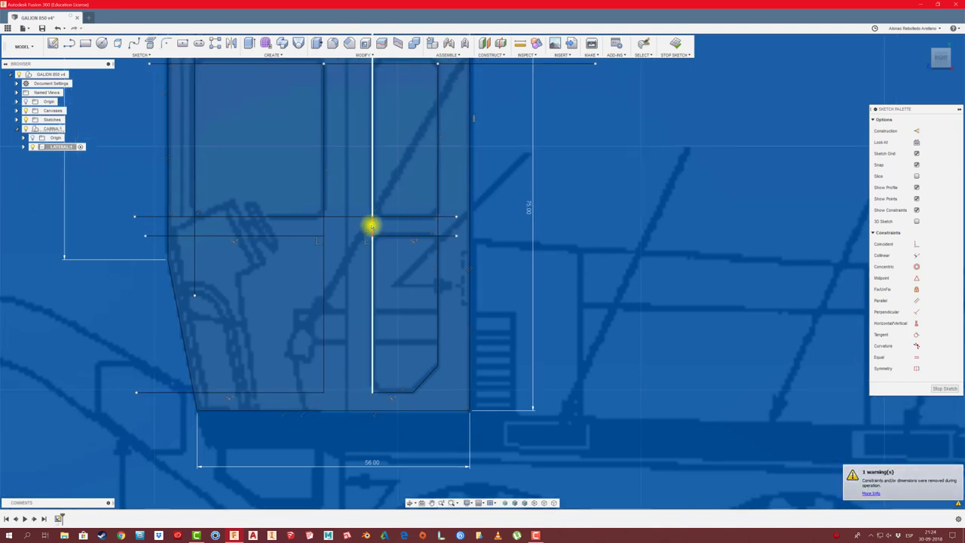
pyautogui.click(439, 227)
pyautogui.click(446, 216)
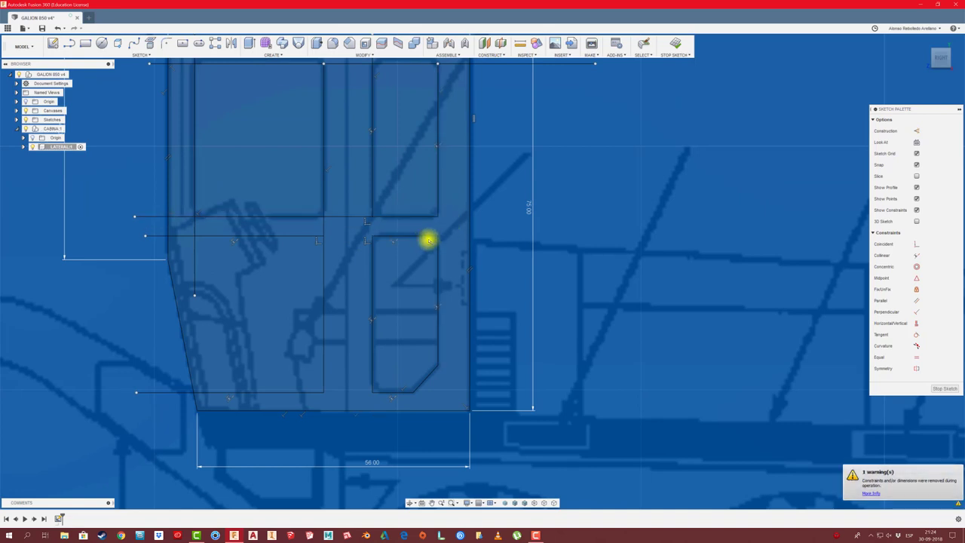
pyautogui.click(355, 218)
pyautogui.moveTo(362, 218); pyautogui.dragTo(367, 317, button='middle')
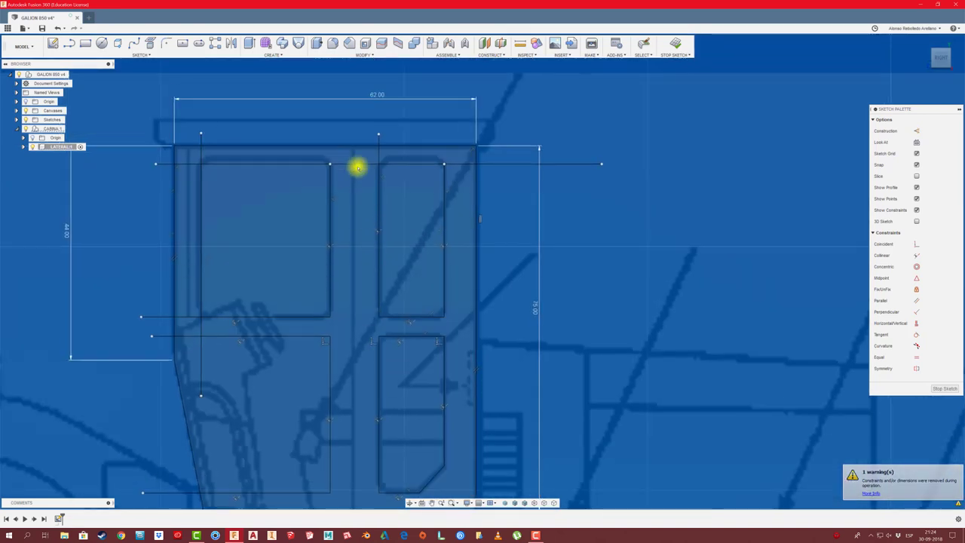
pyautogui.click(355, 163)
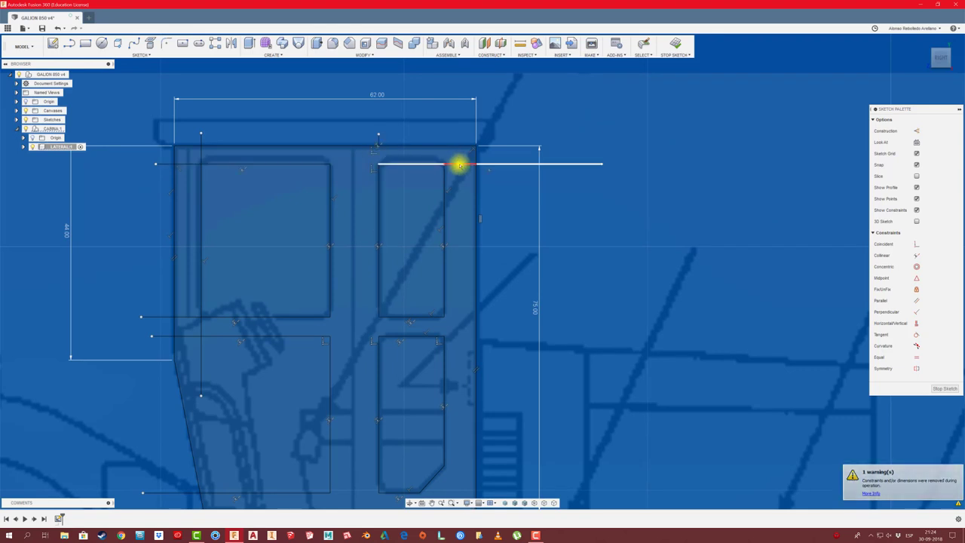
pyautogui.click(490, 163)
pyautogui.scroll(-2, 344, 239)
pyautogui.scroll(-2, 340, 274)
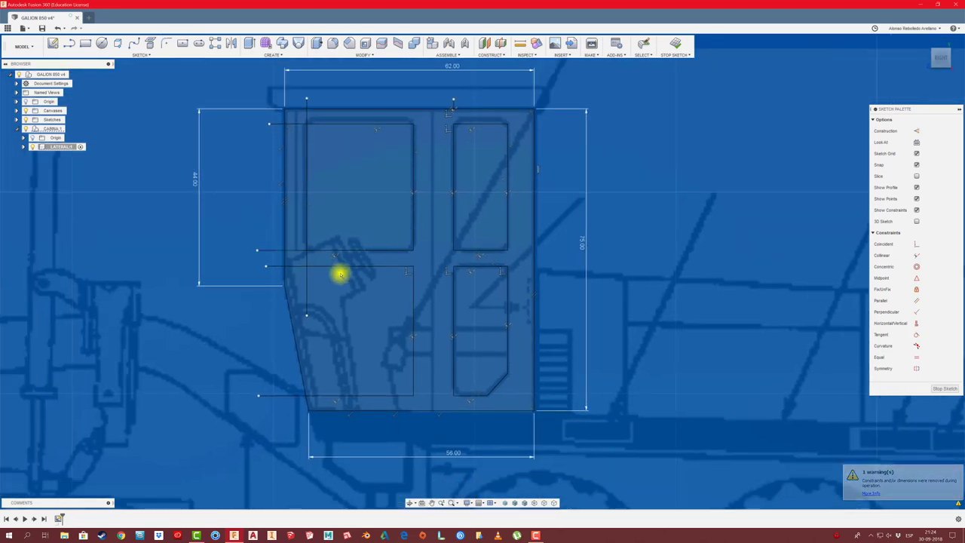
# Trim the leftover stubs around the upper-left and lower-left windows.
pyautogui.click(290, 266)
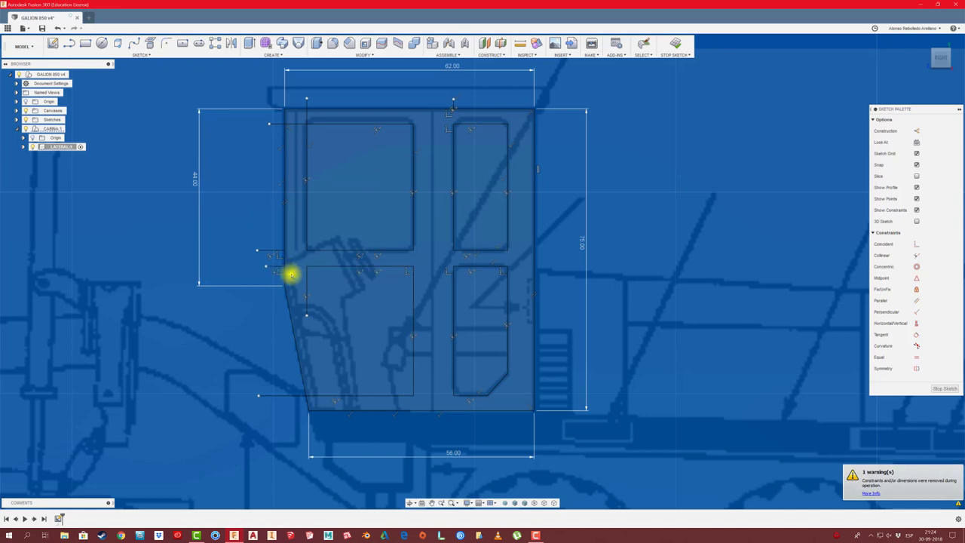
pyautogui.click(269, 264)
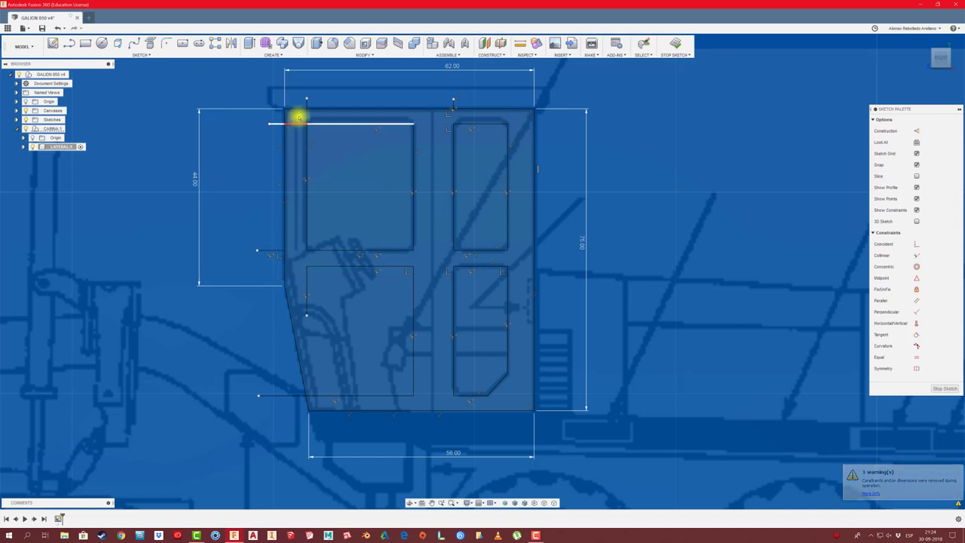
pyautogui.click(307, 105)
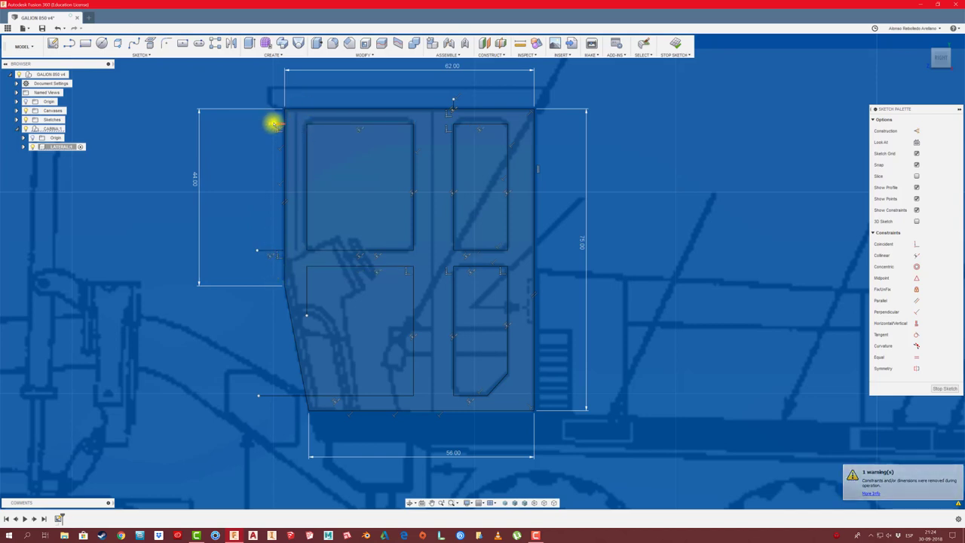
pyautogui.click(273, 251)
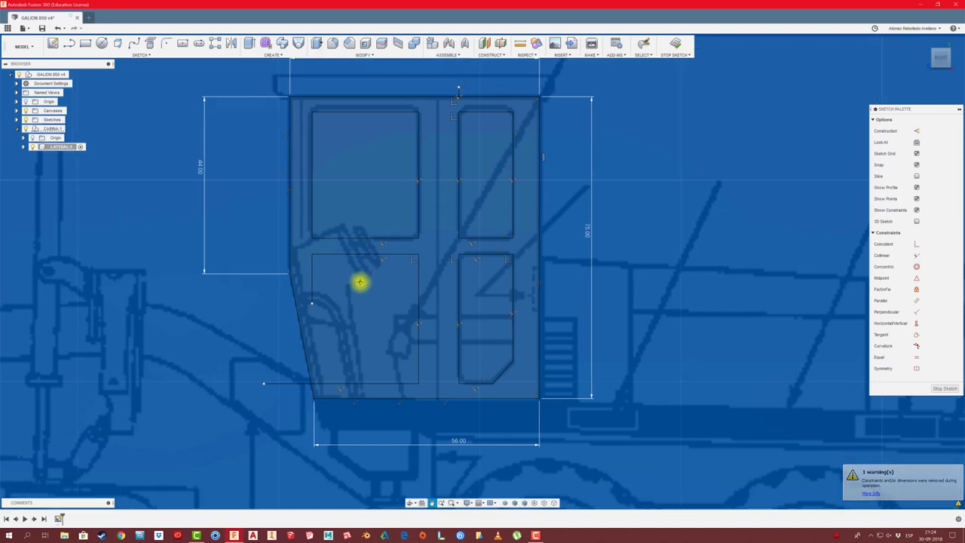
pyautogui.moveTo(352, 295); pyautogui.dragTo(362, 279, button='middle')
pyautogui.click(313, 292)
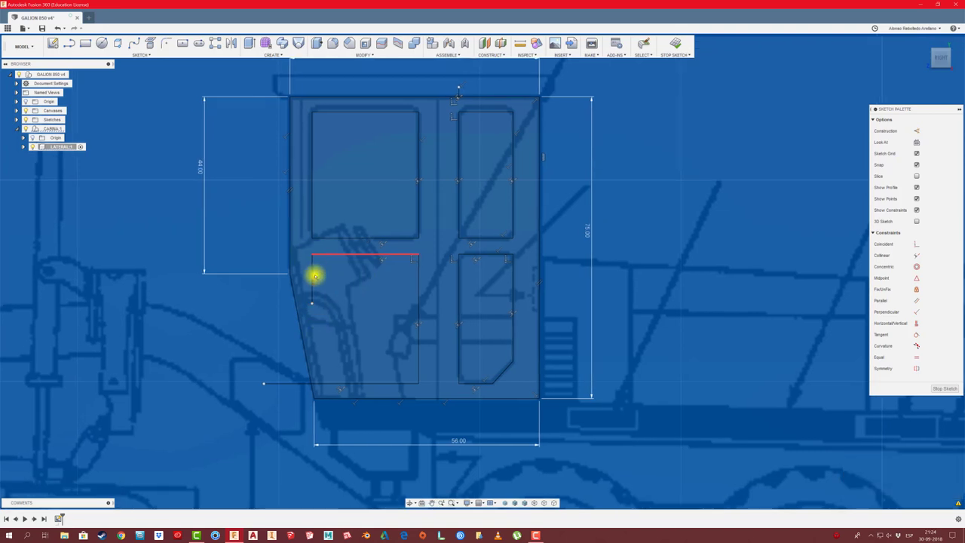
# Search Google Images for 'GALION 850' and enlarge the yellow grader model photo.
pyautogui.click(123, 536)
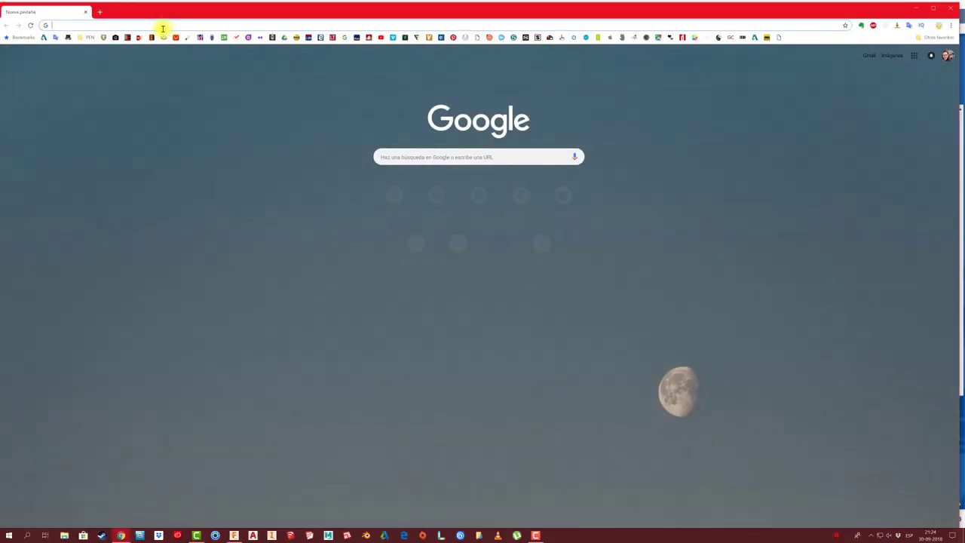
pyautogui.write('GALI')
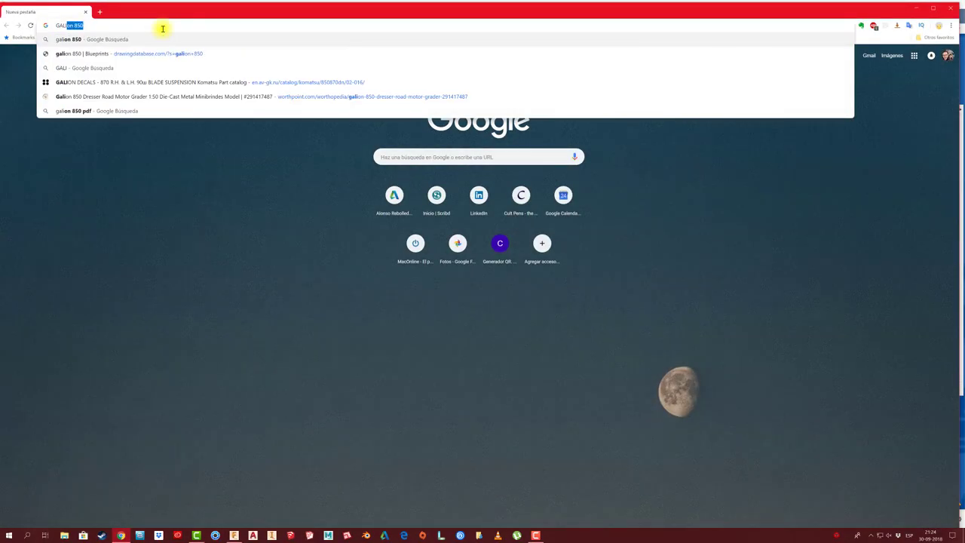
pyautogui.write('ON 850')
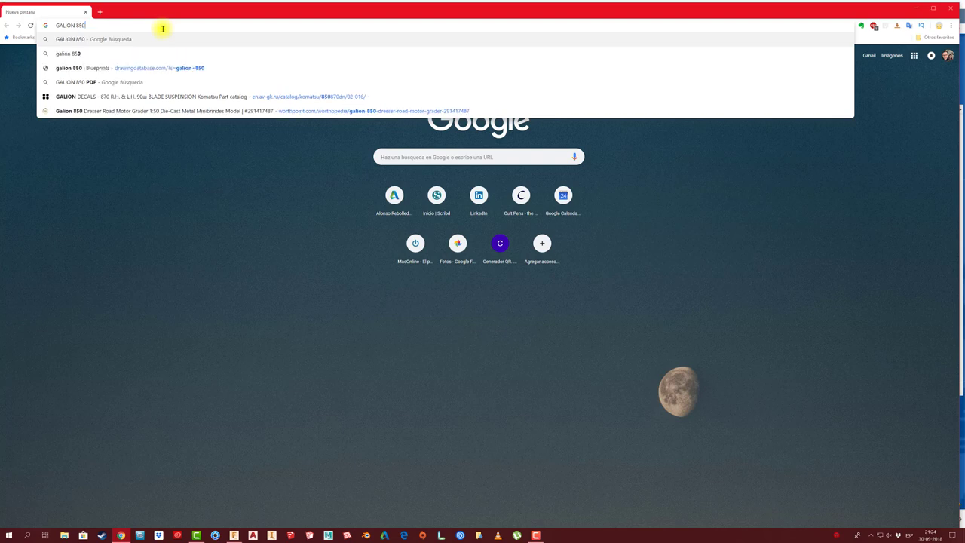
pyautogui.press('Return')
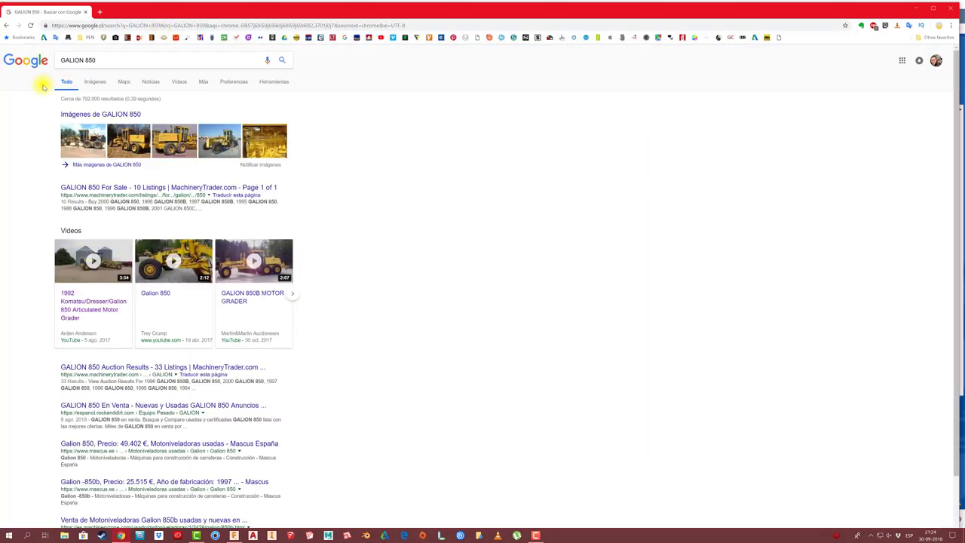
pyautogui.click(95, 81)
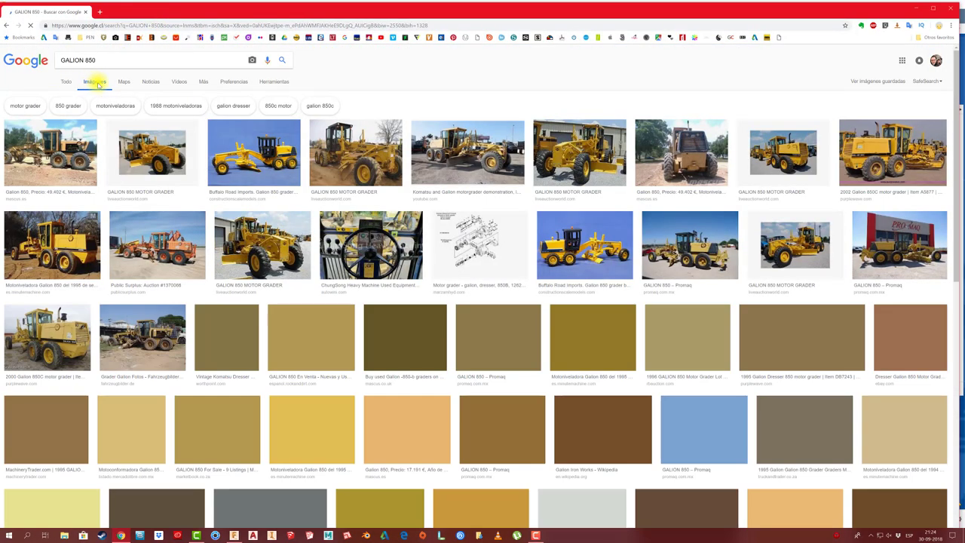
pyautogui.click(249, 170)
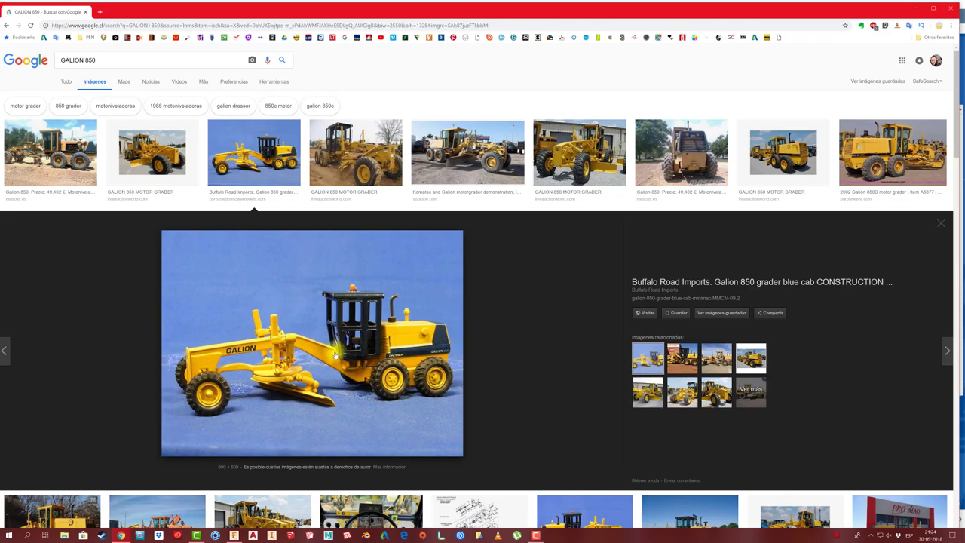
# Replace the lower-left window's vertical left side with a slanted line from its top-left corner.
pyautogui.click(234, 535)
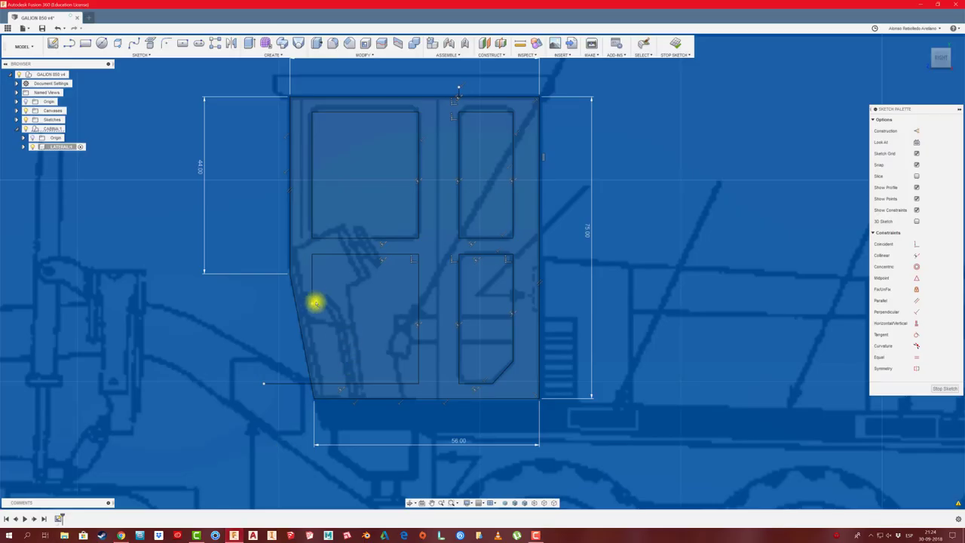
pyautogui.click(312, 303)
pyautogui.click(311, 255)
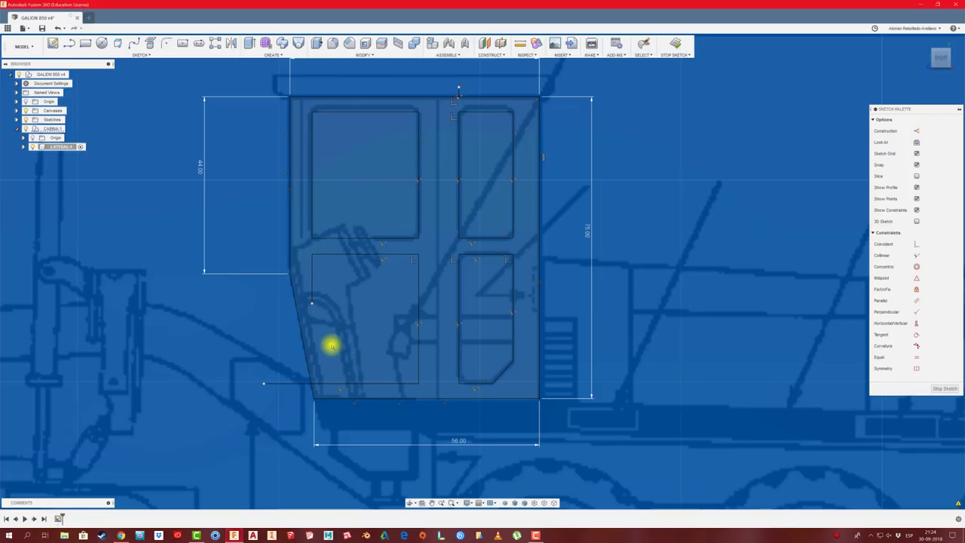
pyautogui.press('Escape')
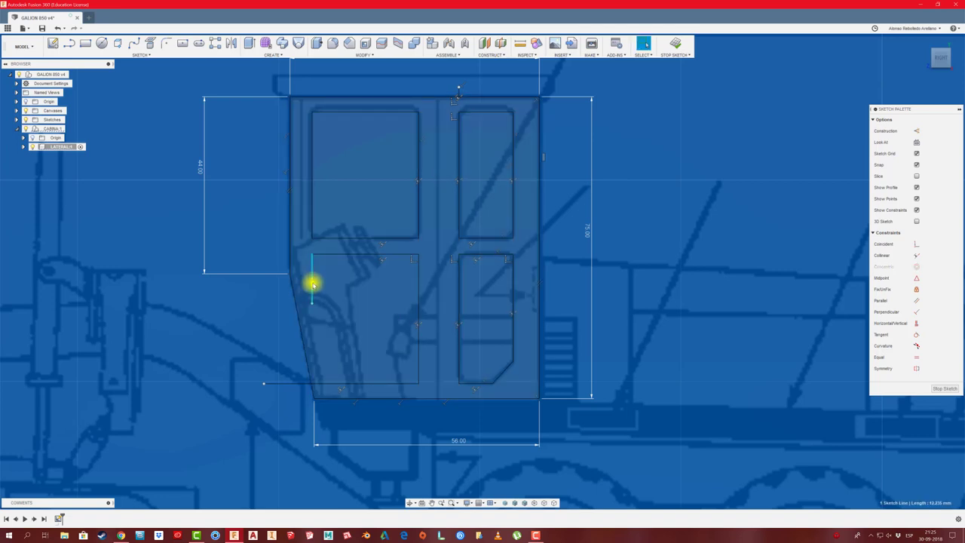
pyautogui.press('Delete')
pyautogui.press('l')
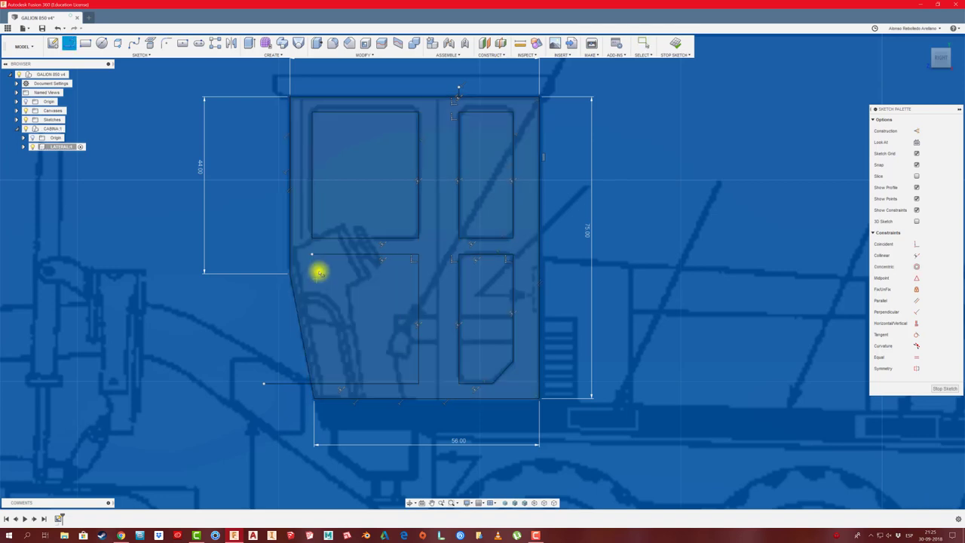
pyautogui.click(311, 254)
pyautogui.click(350, 429)
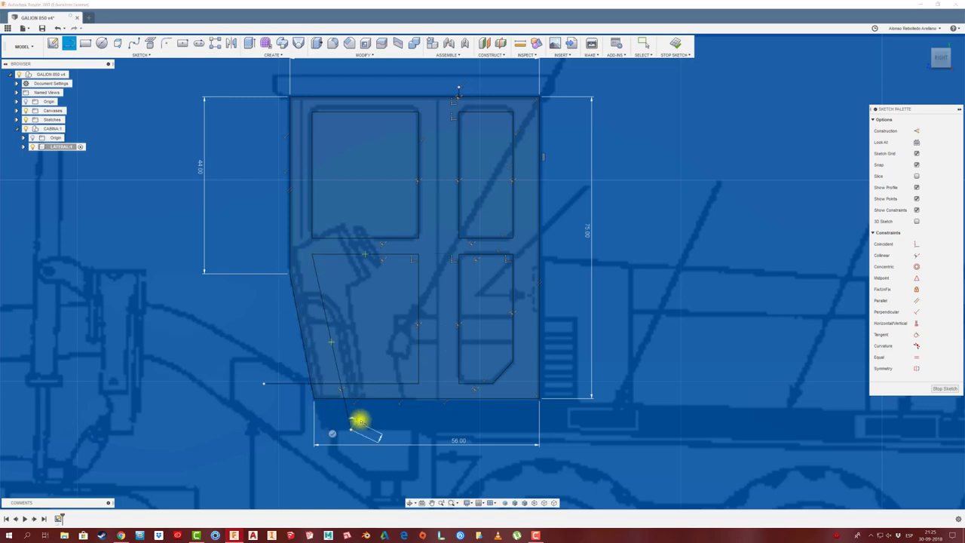
pyautogui.press('Escape')
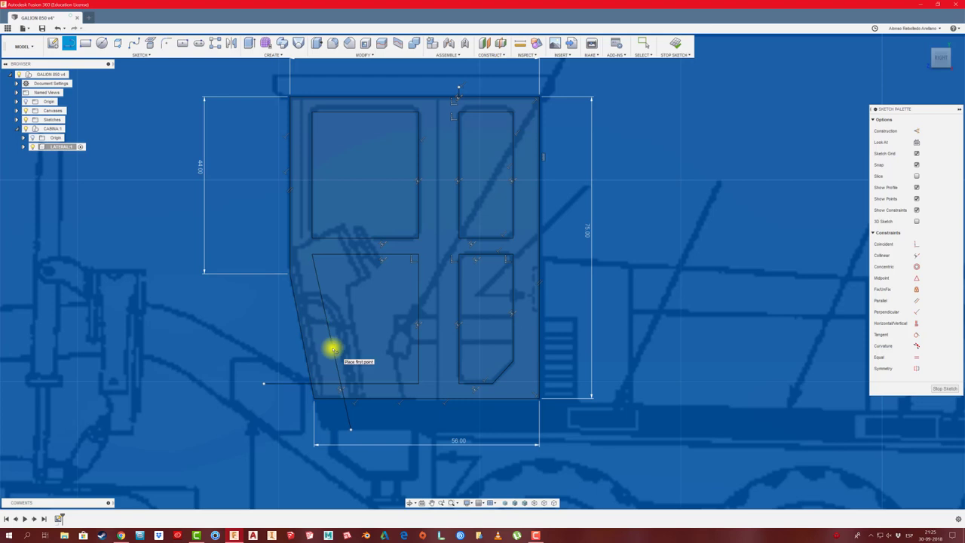
# Constrain the slanted window line parallel to the panel's angled front edge.
pyautogui.moveTo(934, 108); pyautogui.dragTo(760, 108)
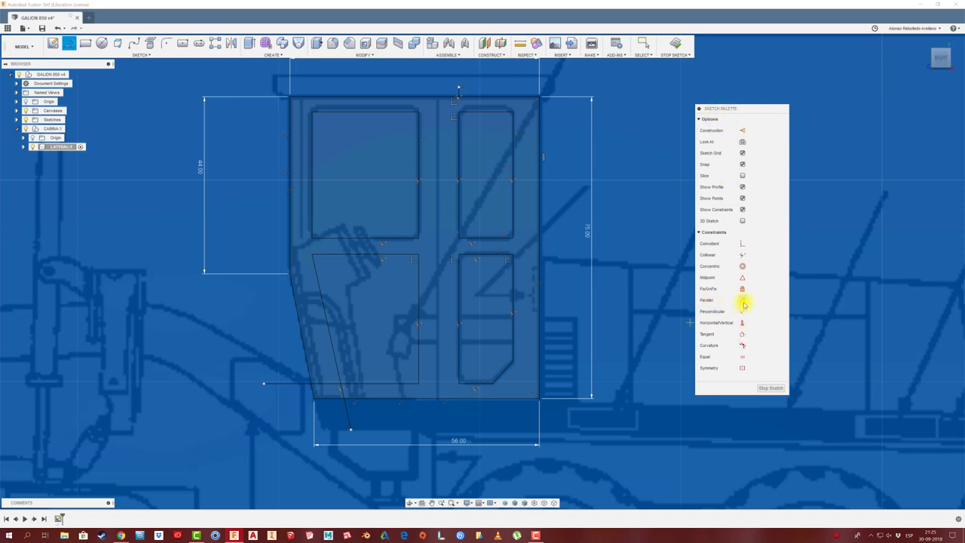
pyautogui.click(743, 301)
pyautogui.click(330, 351)
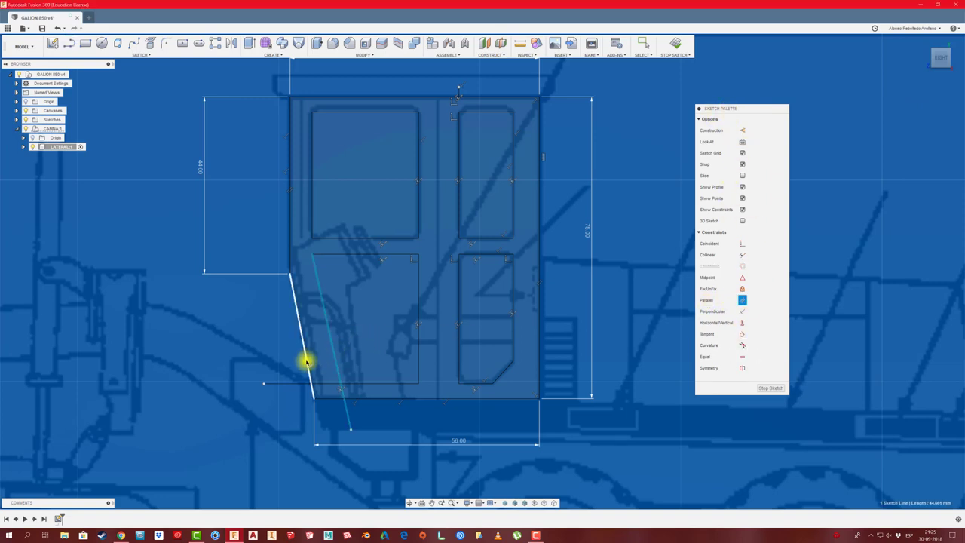
pyautogui.click(307, 362)
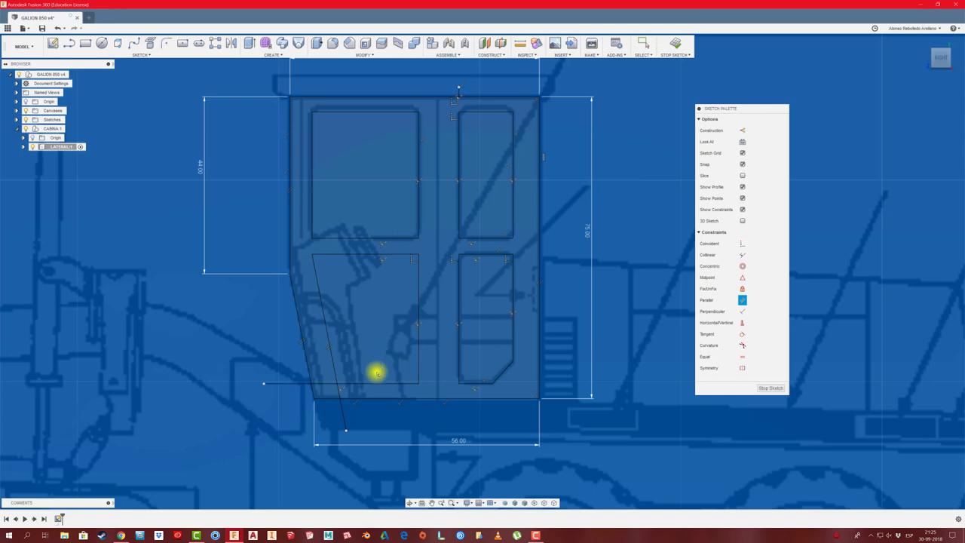
pyautogui.click(341, 415)
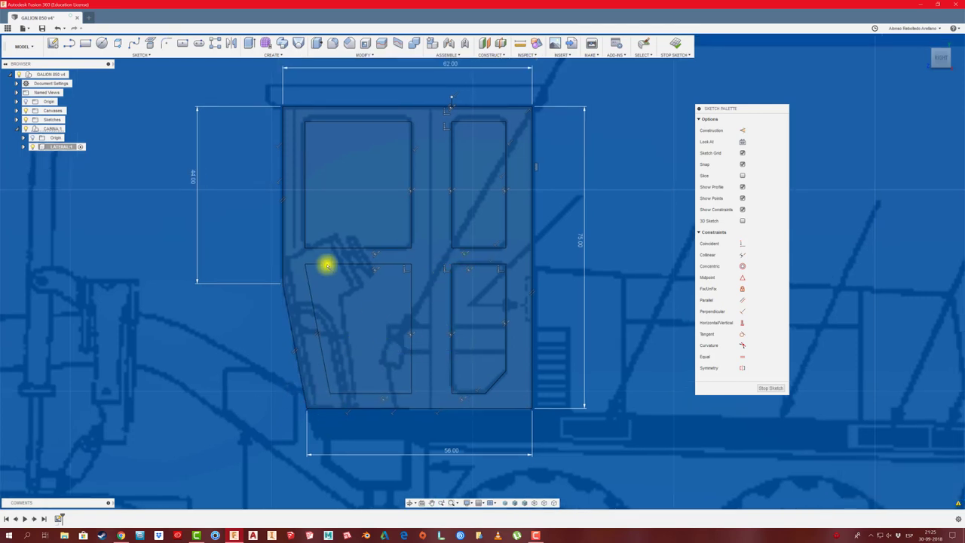
# Round the upper-left window opening's corners with 2 mm fillets.
pyautogui.click(166, 43)
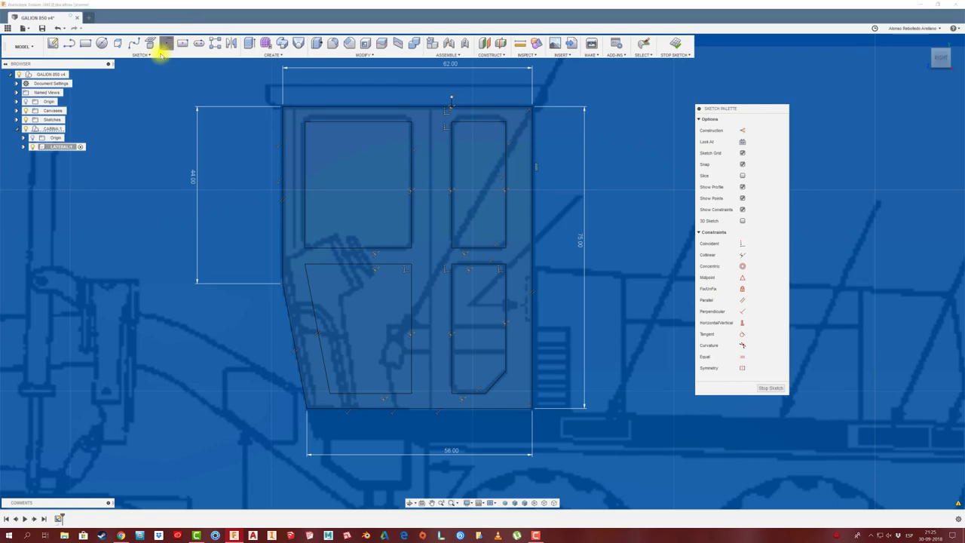
pyautogui.click(306, 122)
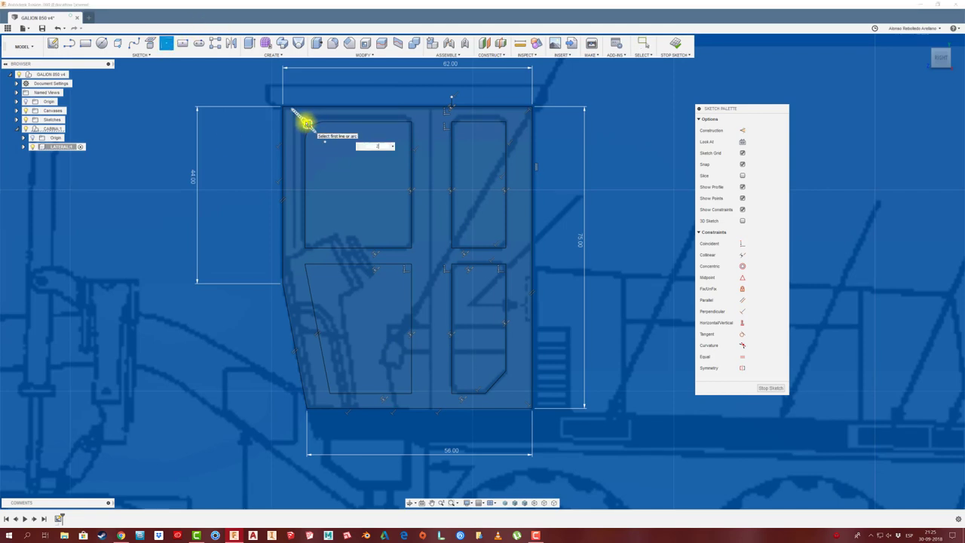
pyautogui.press('Return')
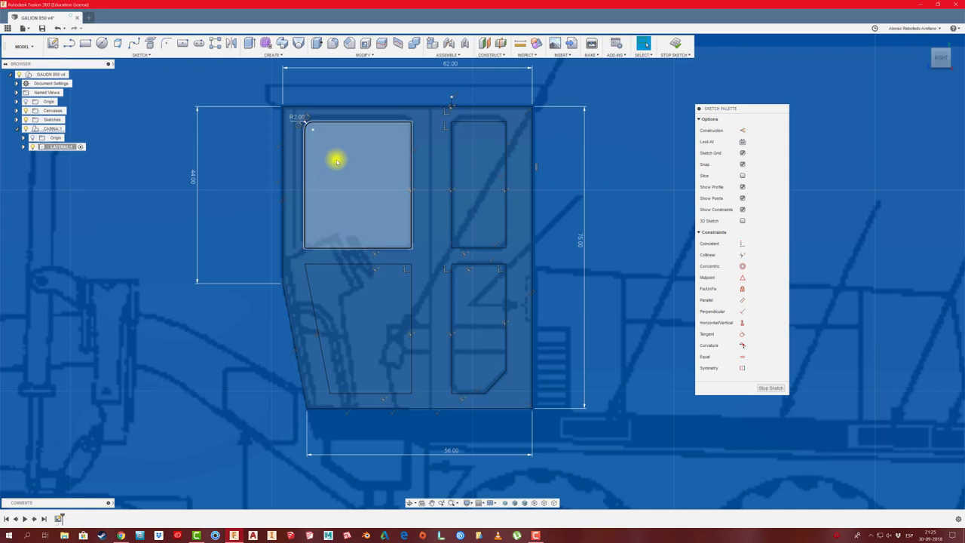
pyautogui.click(166, 43)
pyautogui.click(411, 125)
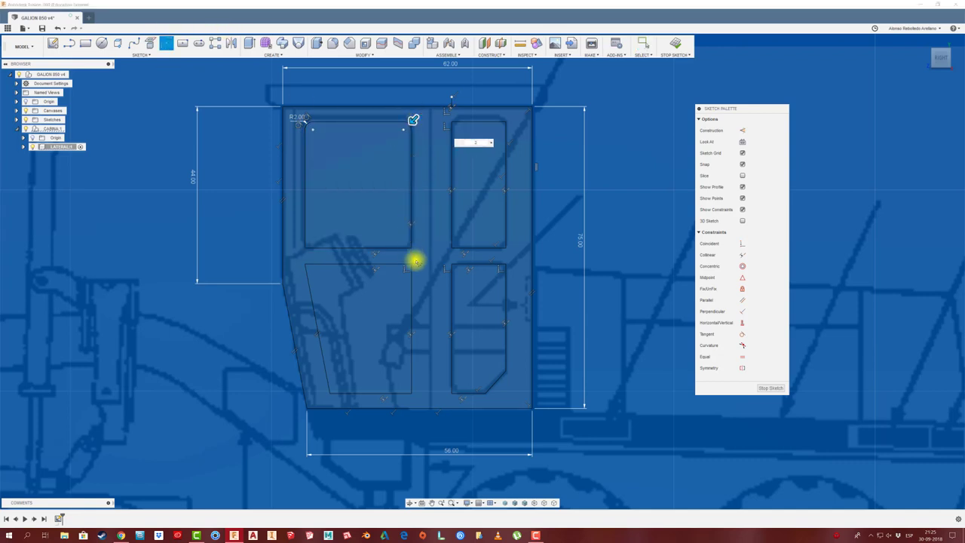
pyautogui.click(326, 248)
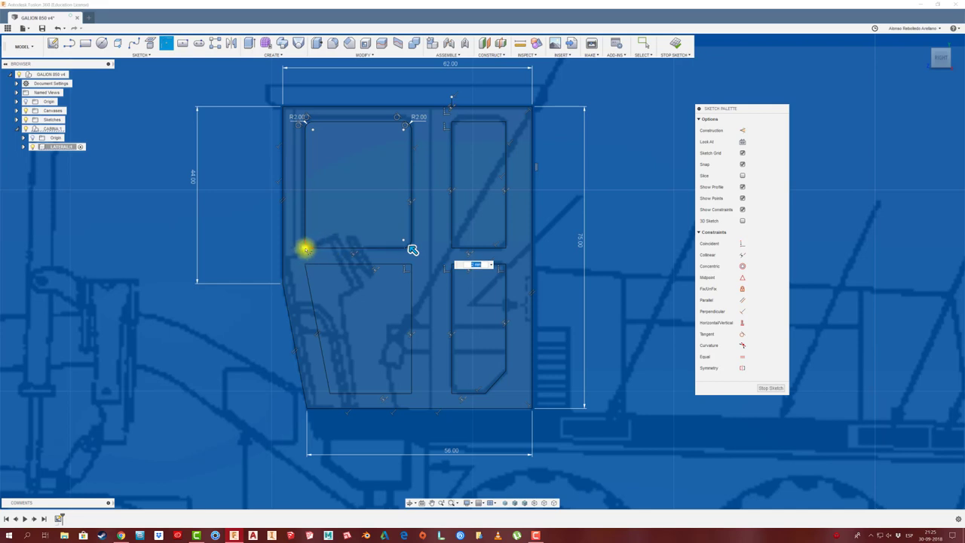
pyautogui.click(304, 249)
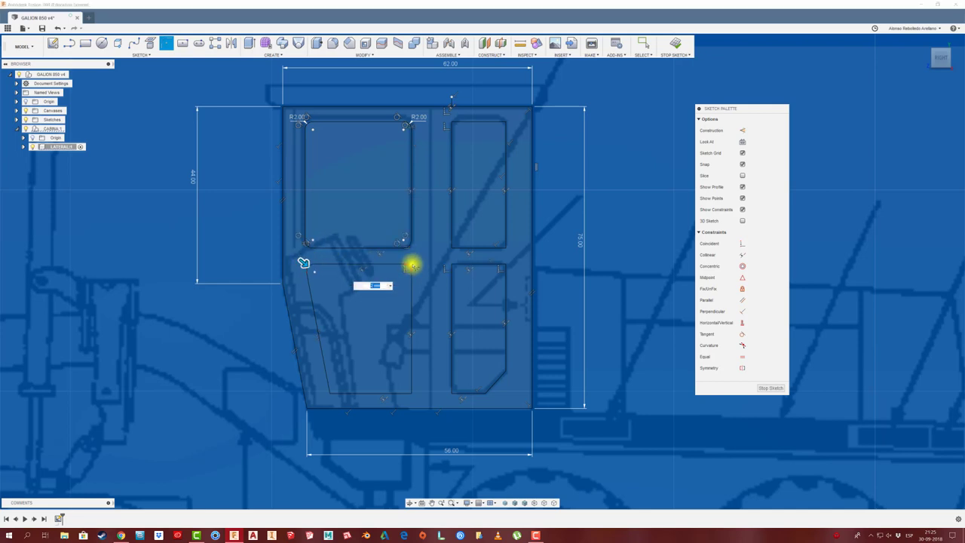
# Fillet the corners of the lower-left and lower-right openings at 2 mm.
pyautogui.click(412, 265)
pyautogui.click(409, 394)
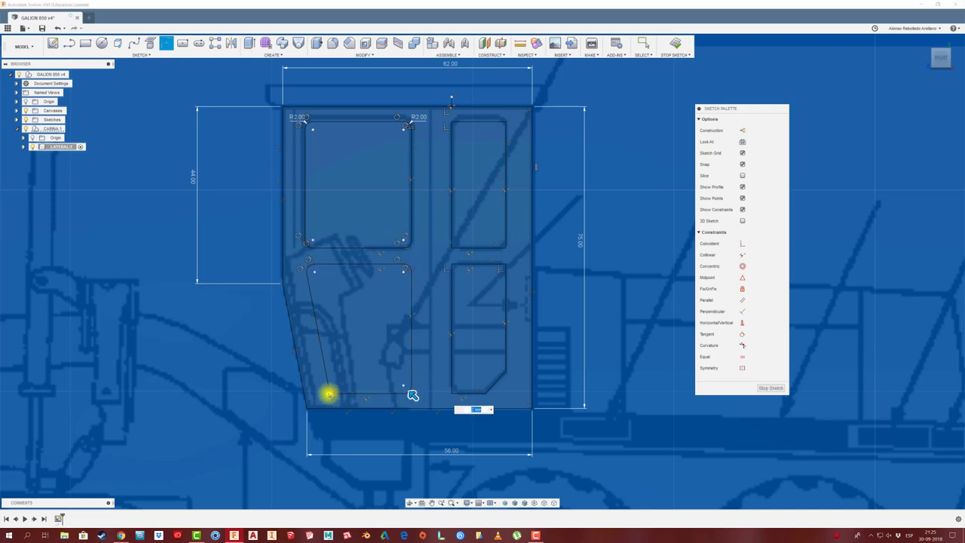
pyautogui.click(330, 393)
pyautogui.click(452, 393)
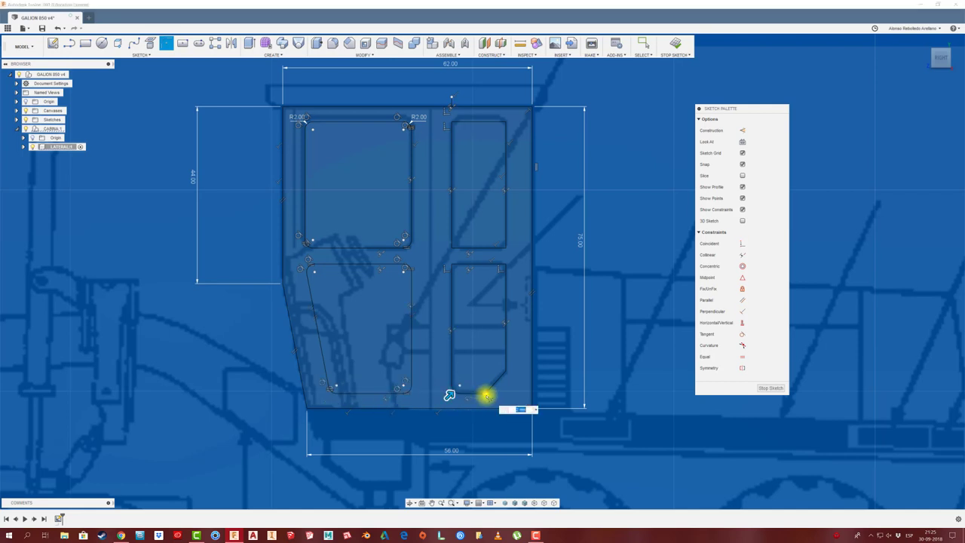
pyautogui.click(503, 371)
pyautogui.click(504, 263)
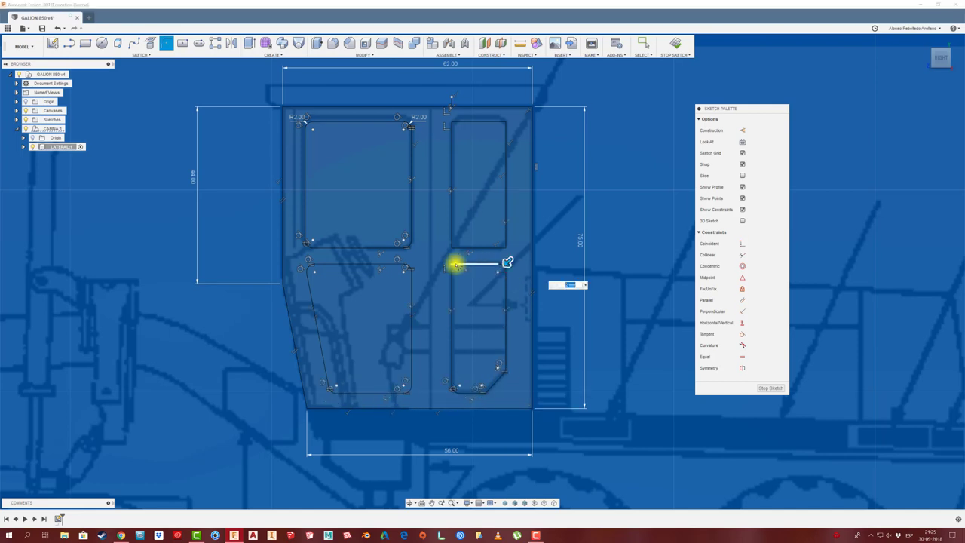
# Round the upper-right opening's corners at 2 mm and finish the sketch.
pyautogui.click(453, 264)
pyautogui.click(452, 244)
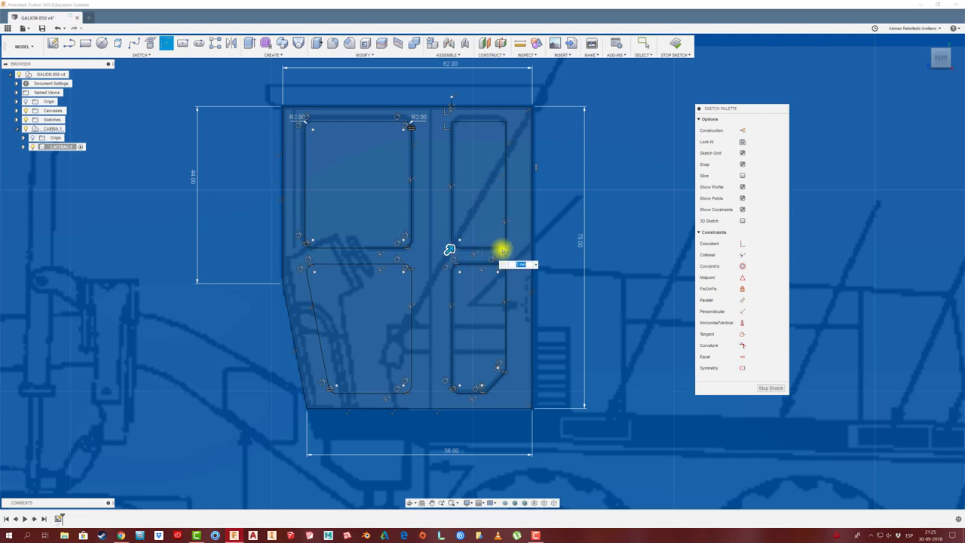
pyautogui.click(504, 244)
pyautogui.click(504, 121)
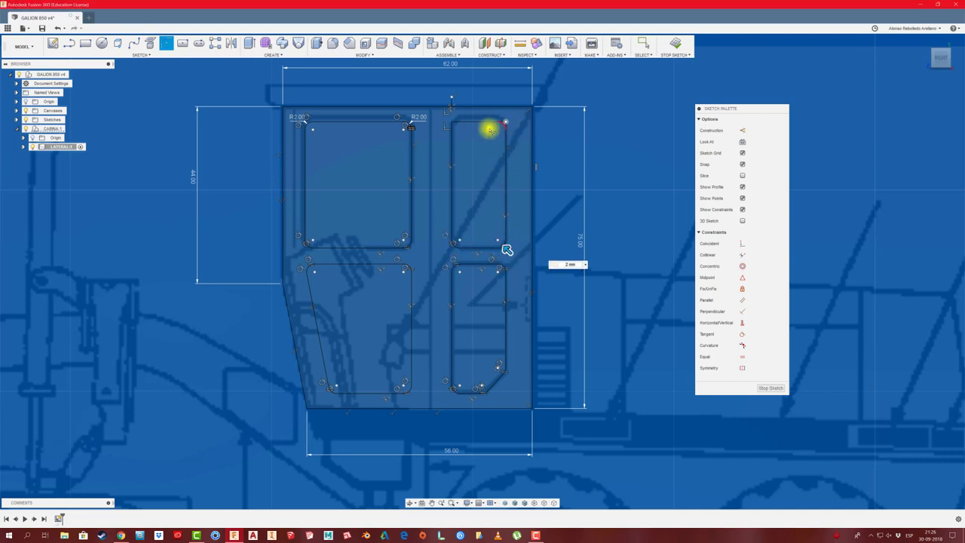
pyautogui.click(452, 119)
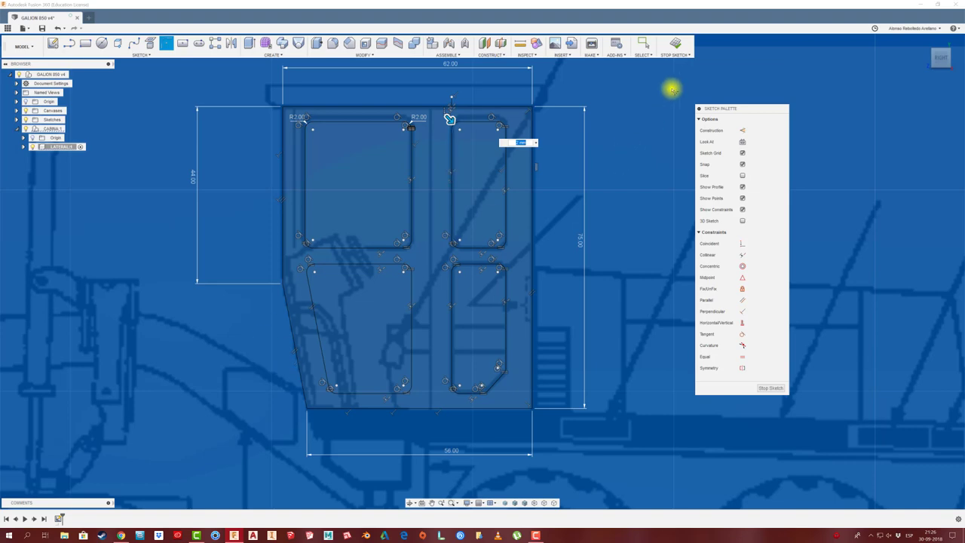
pyautogui.click(673, 47)
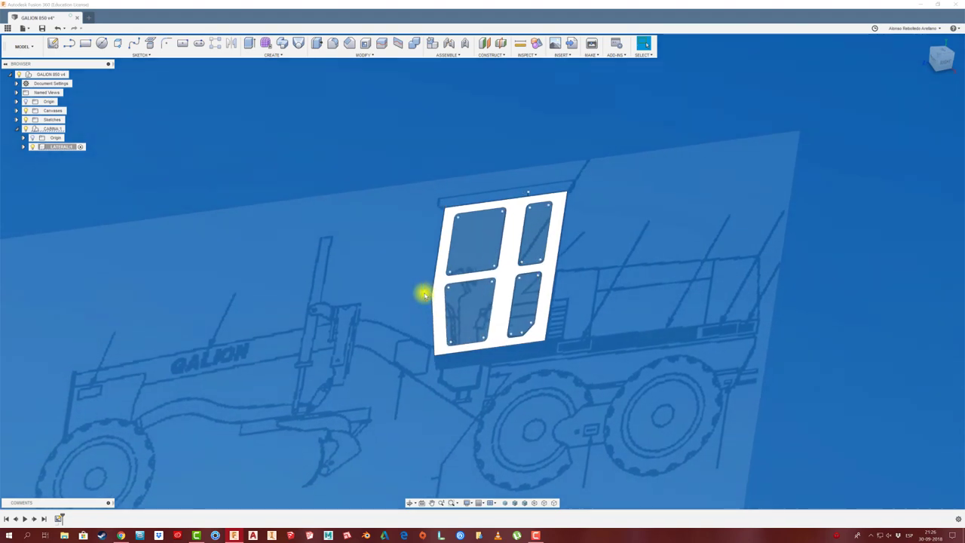
# Extrude the panel profile 5 mm thick and turn off component color cycling.
pyautogui.press('e')
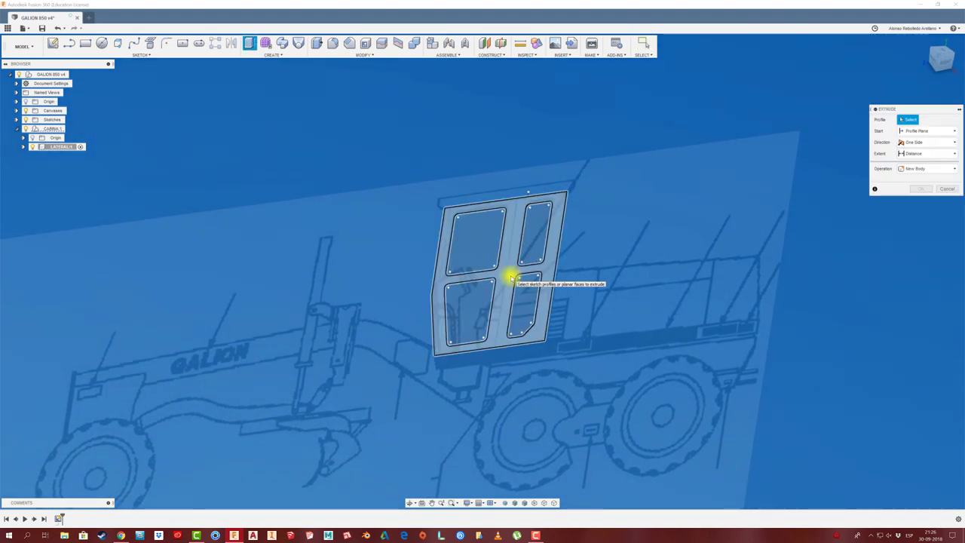
pyautogui.click(506, 277)
pyautogui.moveTo(500, 280); pyautogui.dragTo(505, 284)
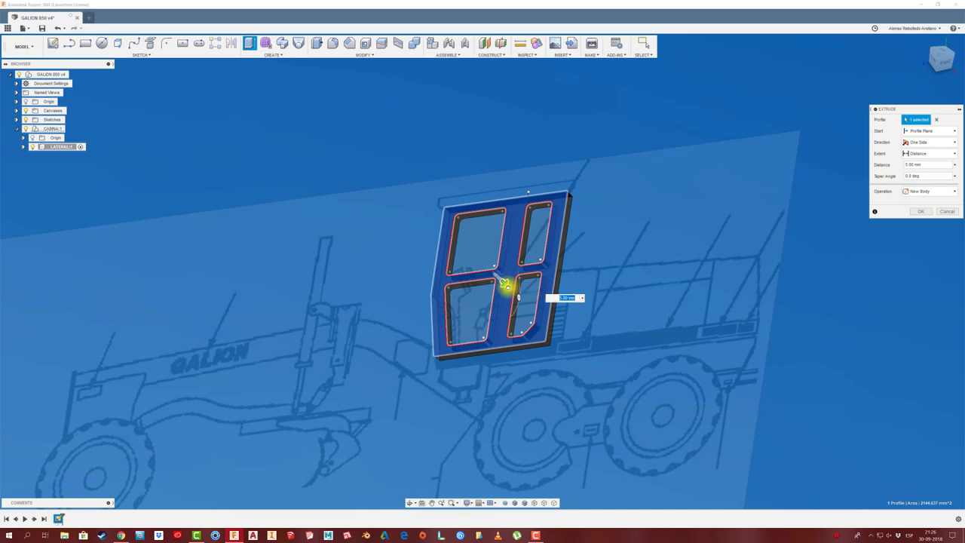
pyautogui.press('Return')
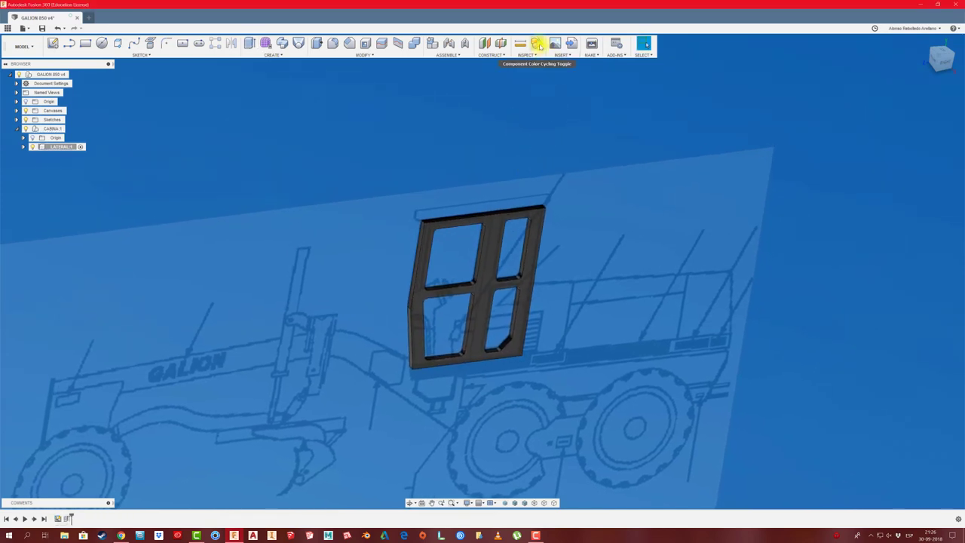
pyautogui.click(536, 43)
pyautogui.keyDown('shift'); pyautogui.moveTo(530, 128); pyautogui.dragTo(59, 158, button='middle'); pyautogui.keyUp('shift')
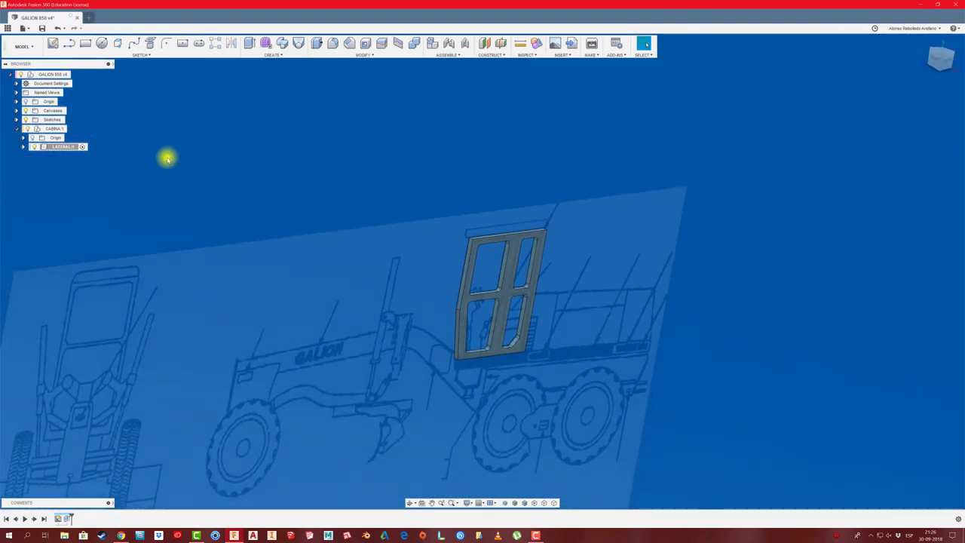
# Ground the LATERAL panel component in place.
pyautogui.rightClick(66, 147)
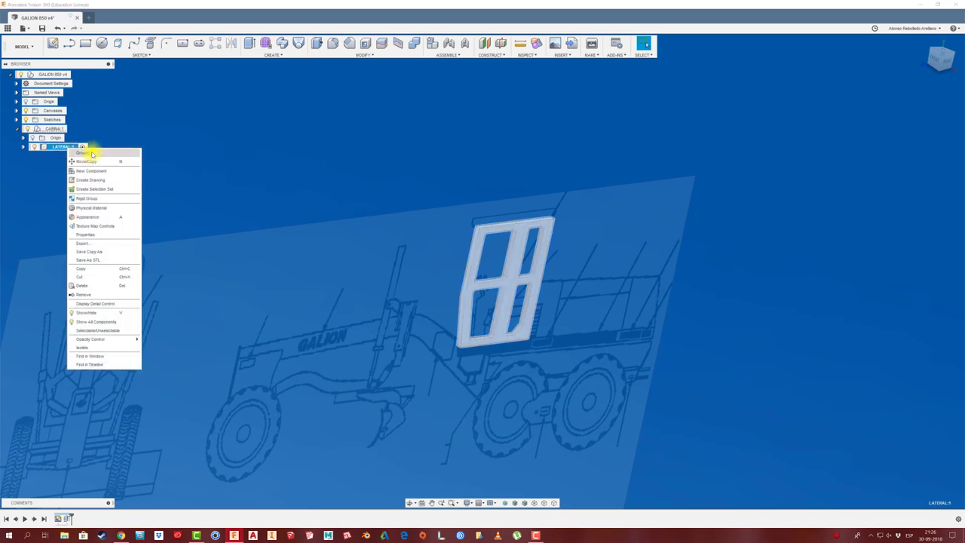
pyautogui.click(276, 161)
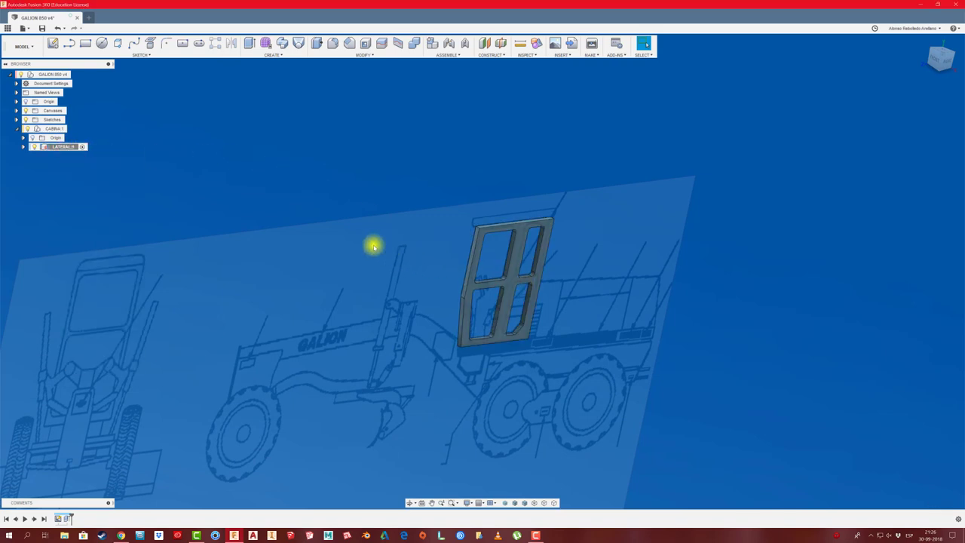
pyautogui.scroll(2, 373, 246)
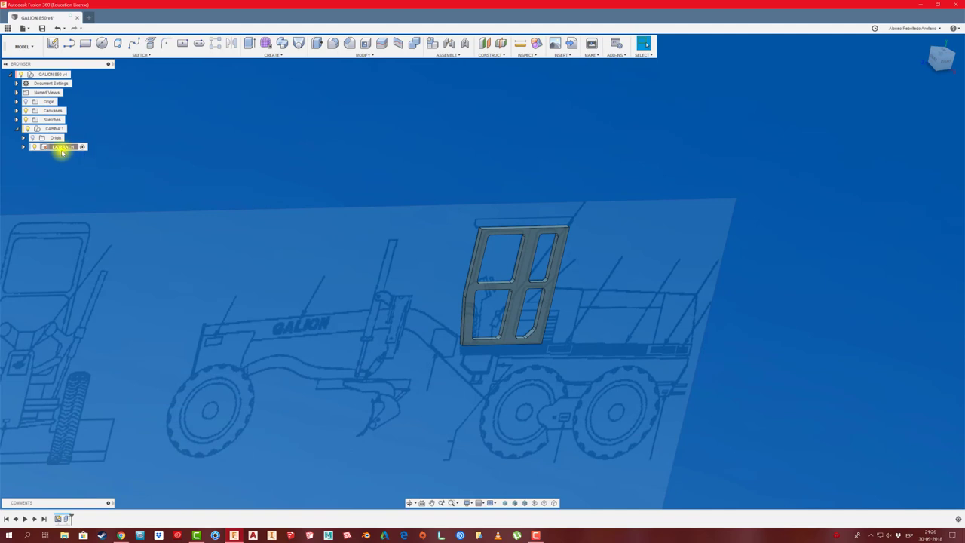
# Add a new component inside CABINA:1 and start a new sketch in it.
pyautogui.click(34, 130)
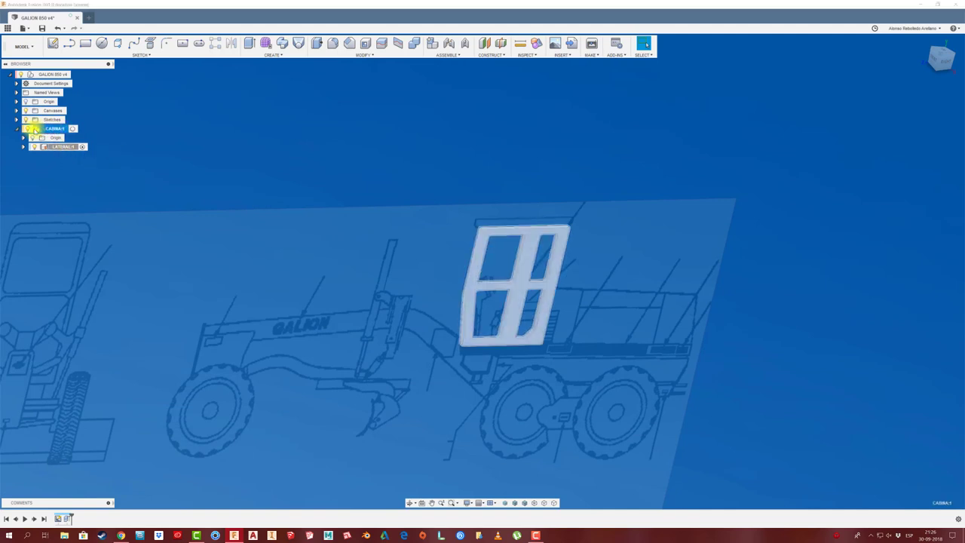
pyautogui.rightClick(54, 130)
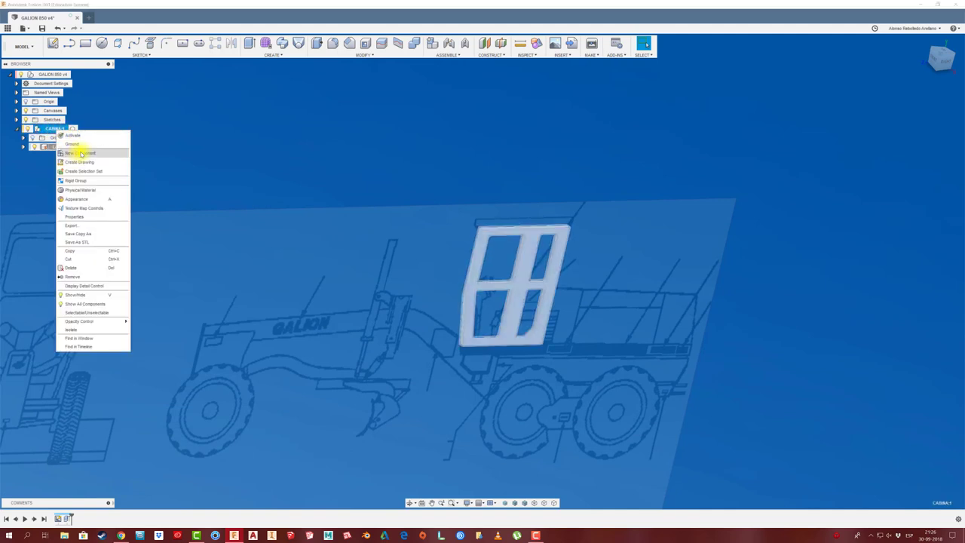
pyautogui.click(82, 153)
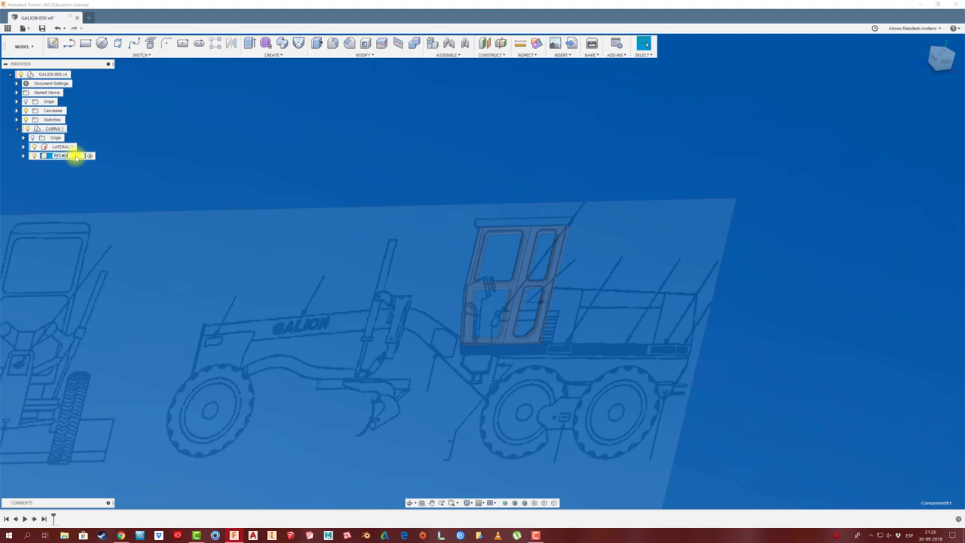
pyautogui.click(63, 44)
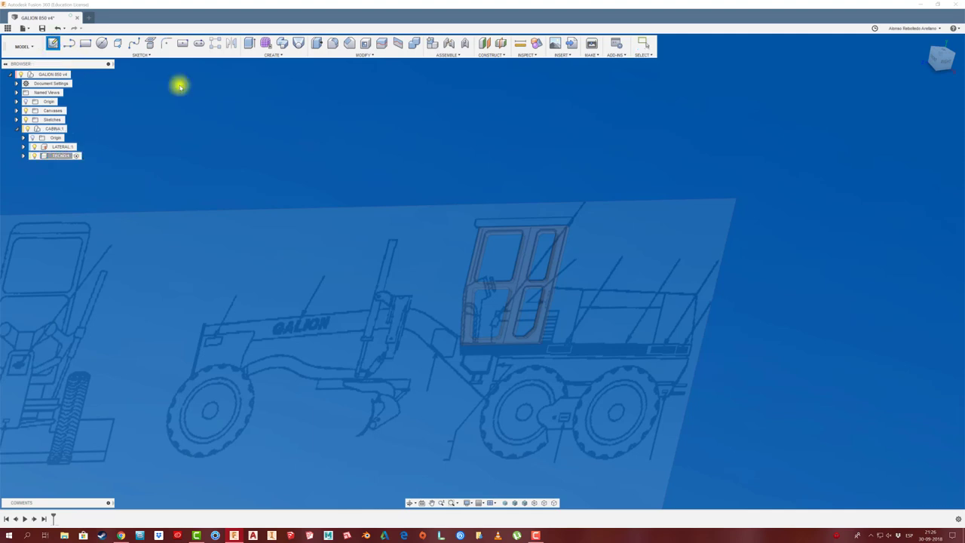
pyautogui.scroll(4, 575, 226)
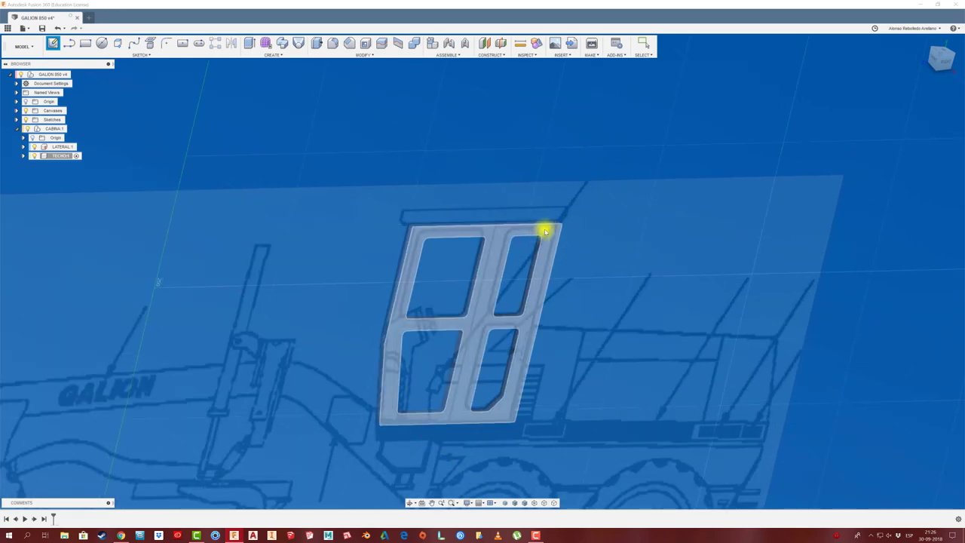
# Sketch a thin rectangle across the cabin top on its side face, dimensioned 70 mm wide.
pyautogui.click(545, 230)
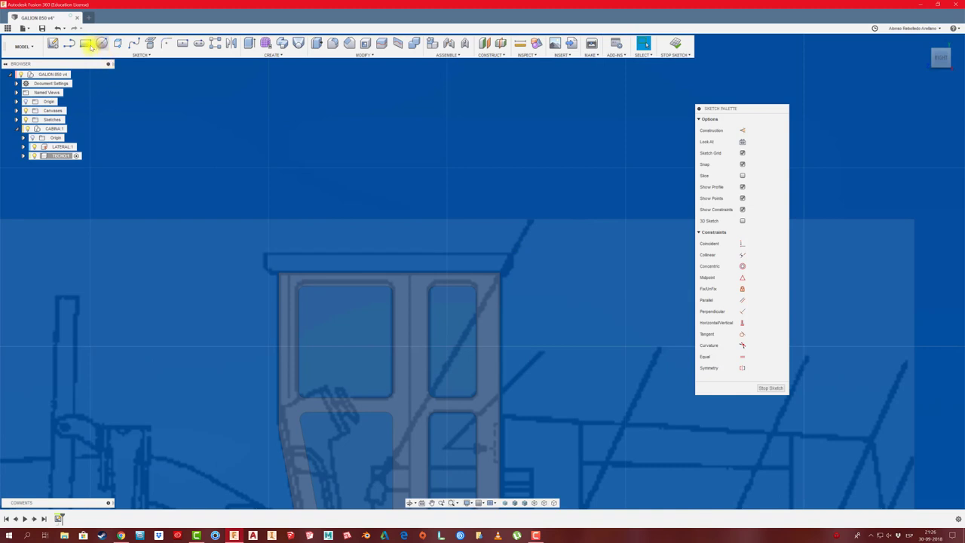
pyautogui.click(86, 44)
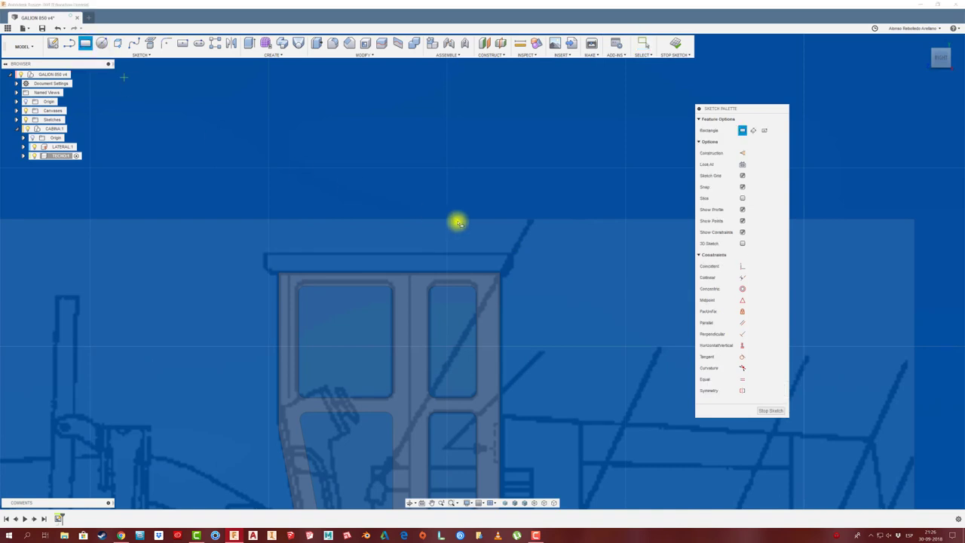
pyautogui.click(512, 255)
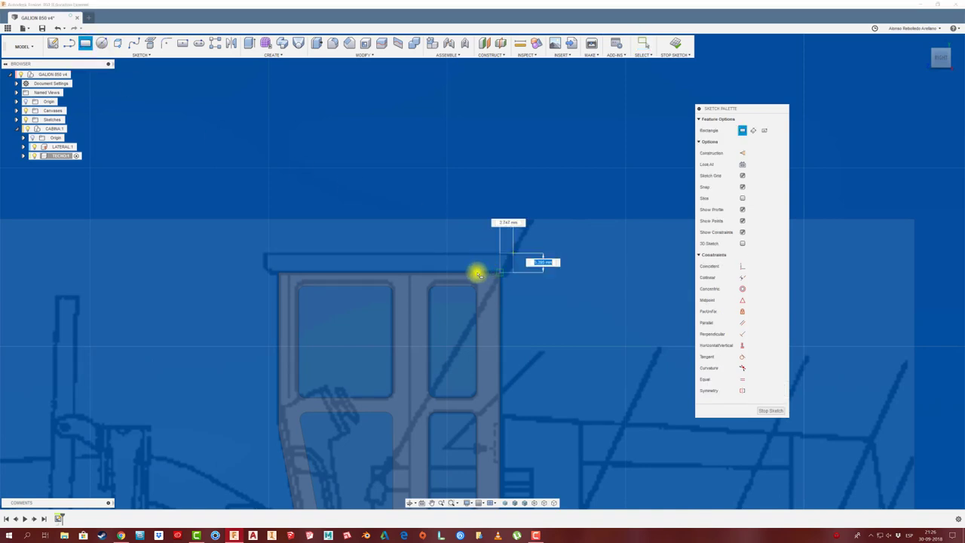
pyautogui.click(265, 272)
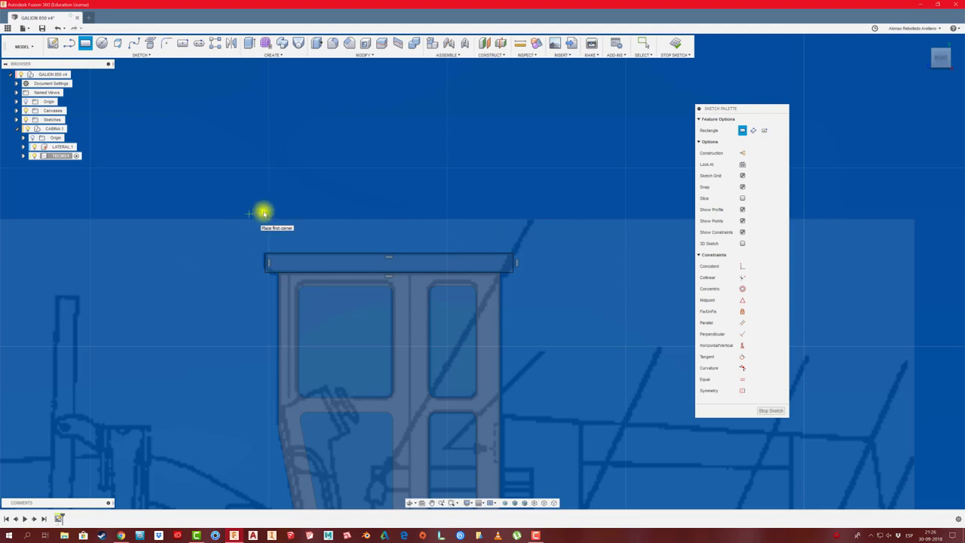
pyautogui.press('d')
pyautogui.click(343, 253)
pyautogui.click(345, 238)
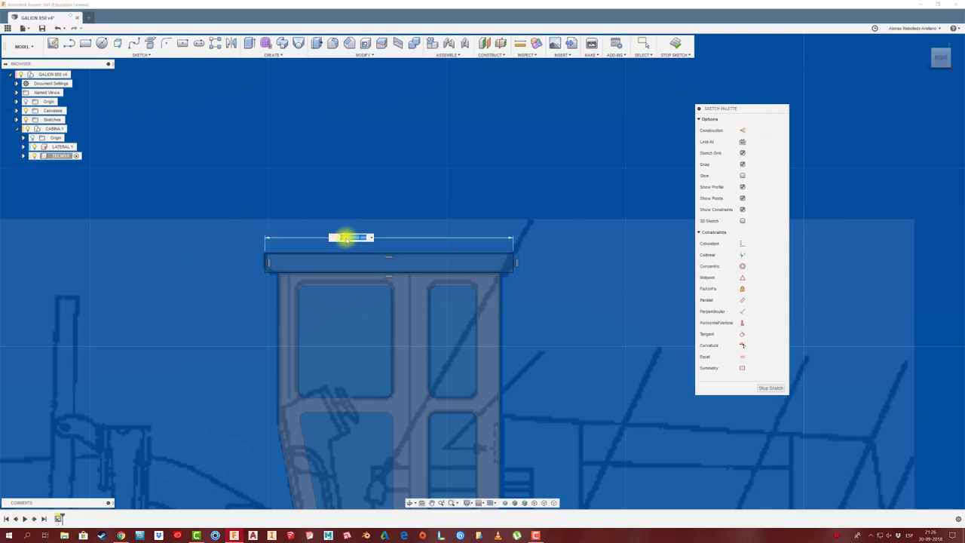
pyautogui.write('70')
pyautogui.press('Return')
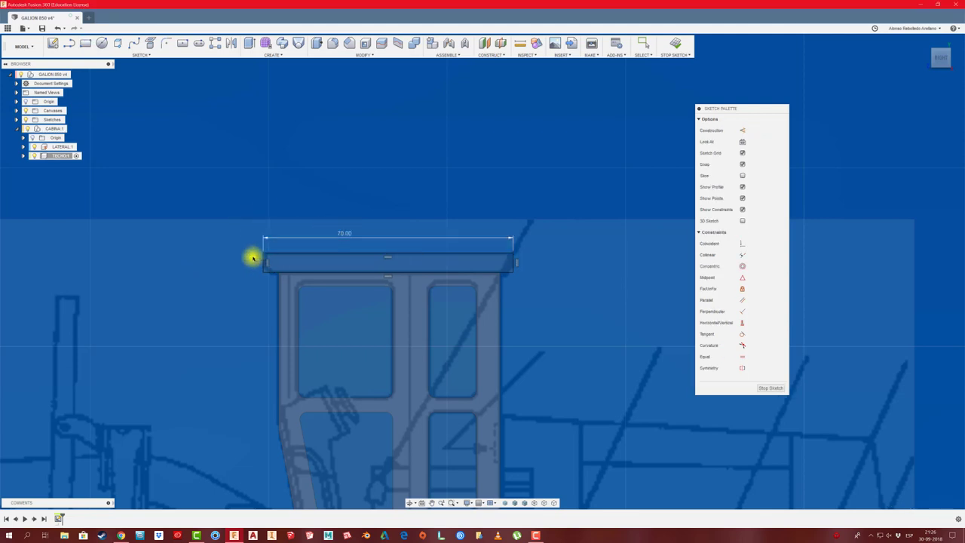
pyautogui.click(265, 266)
pyautogui.click(234, 263)
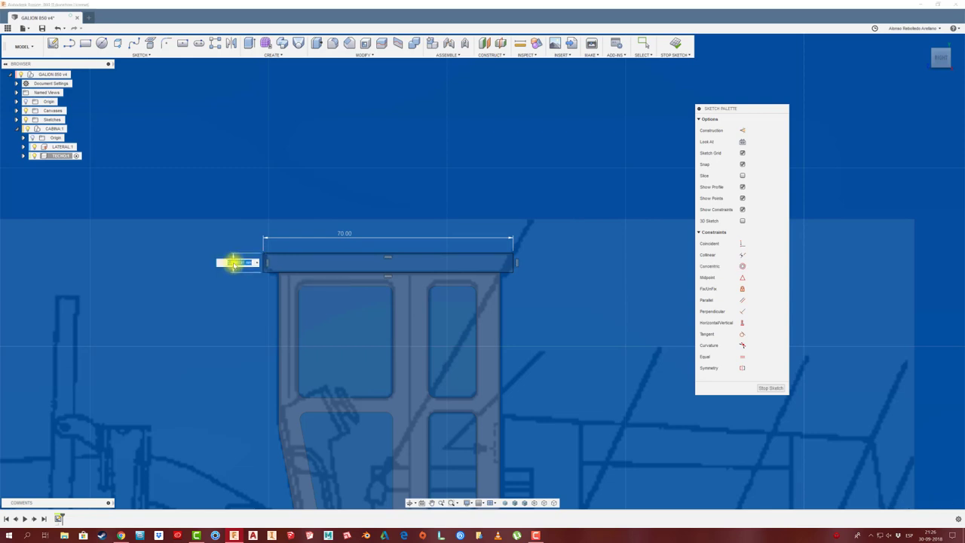
pyautogui.press('Return')
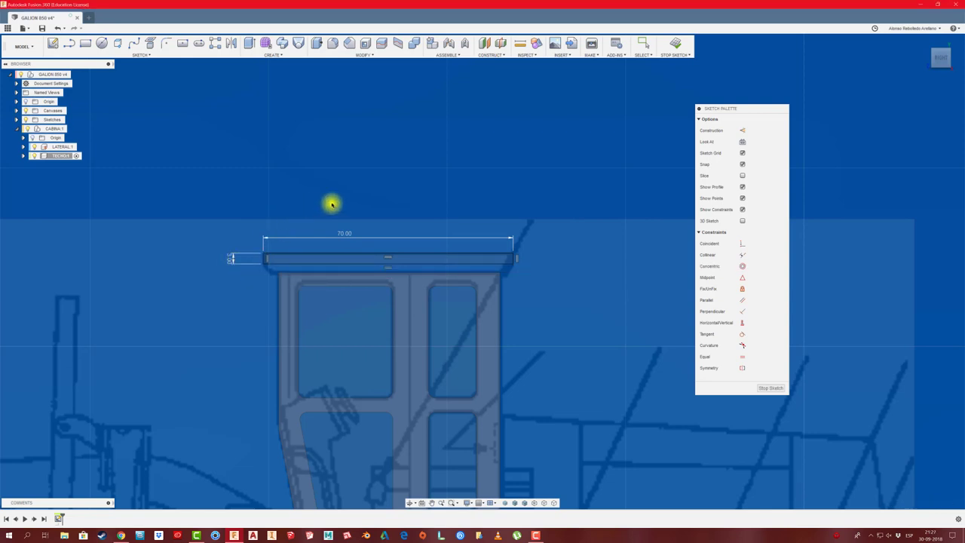
# Delete the 70 mm rectangle and trace the roof outline with two lines along the cab top.
pyautogui.scroll(1, 354, 215)
pyautogui.scroll(1, 354, 215)
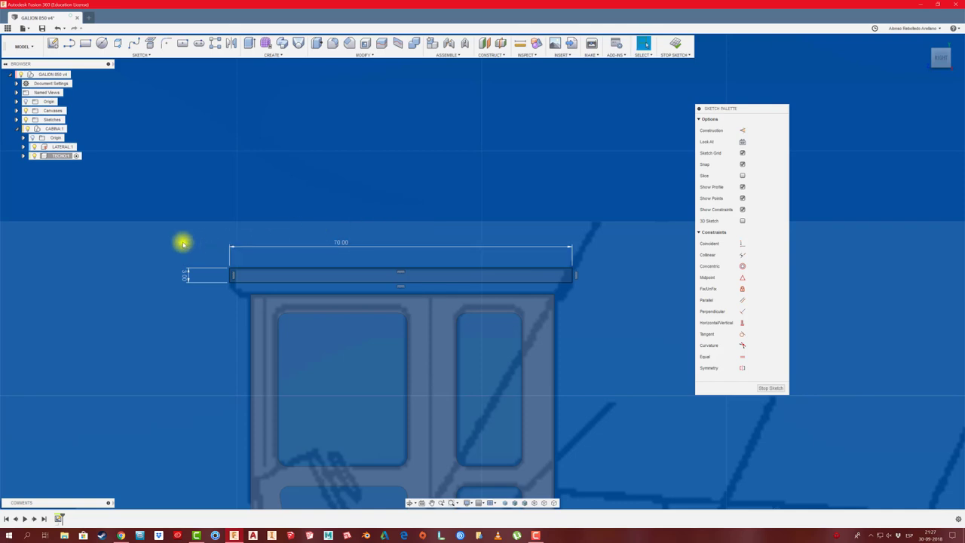
pyautogui.moveTo(168, 240); pyautogui.dragTo(596, 289)
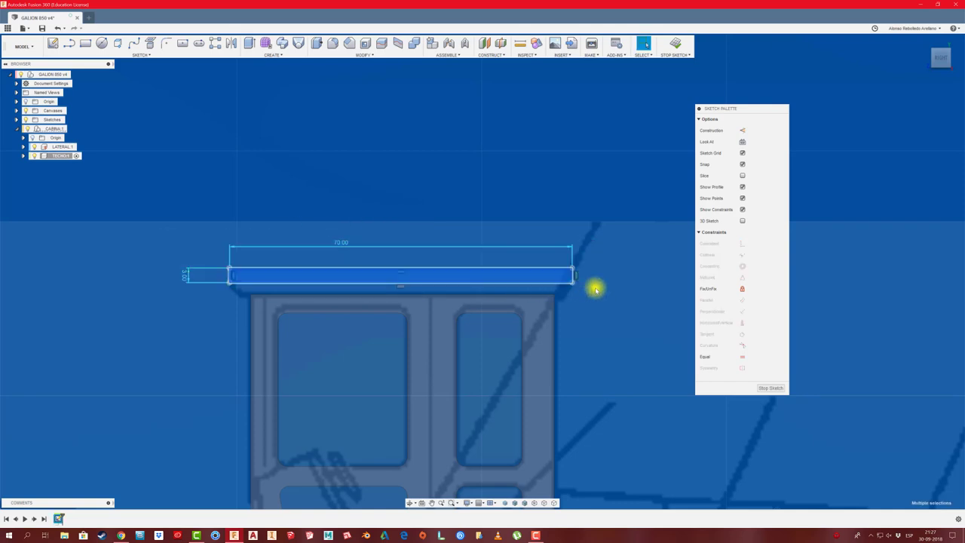
pyautogui.press('Delete')
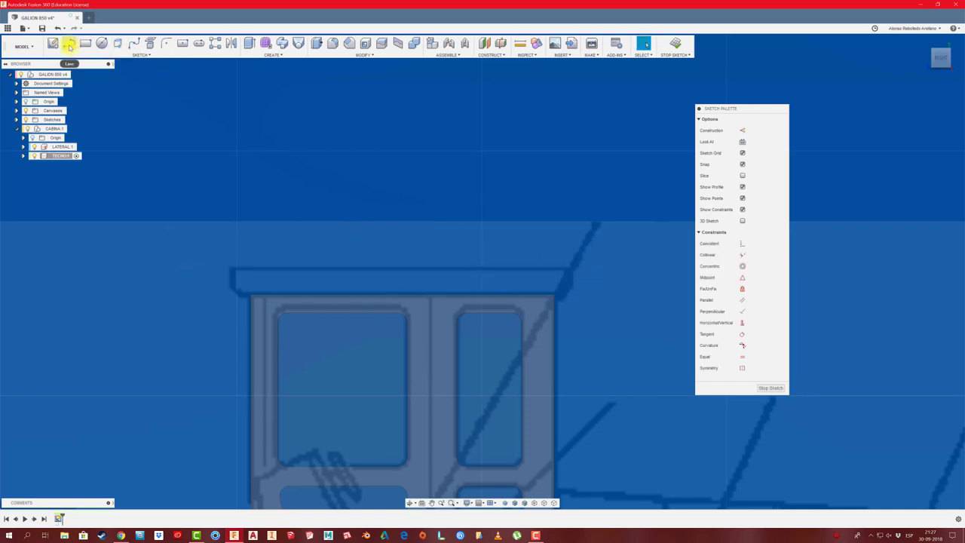
pyautogui.click(69, 45)
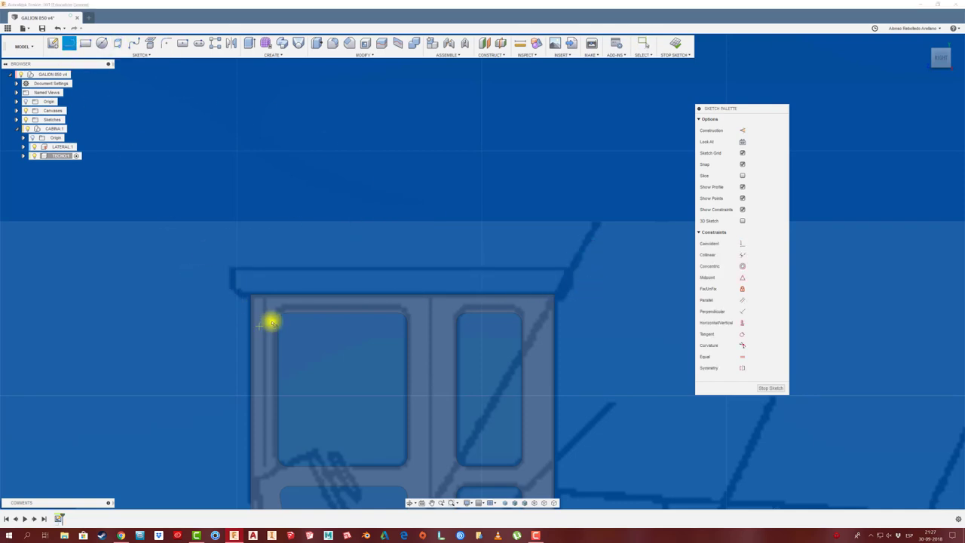
pyautogui.click(228, 294)
pyautogui.click(560, 295)
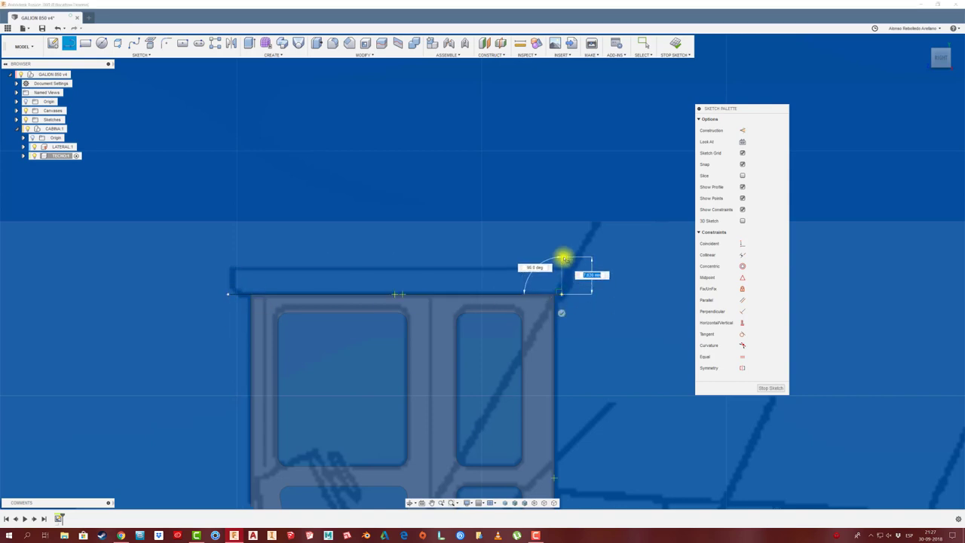
pyautogui.press('Escape')
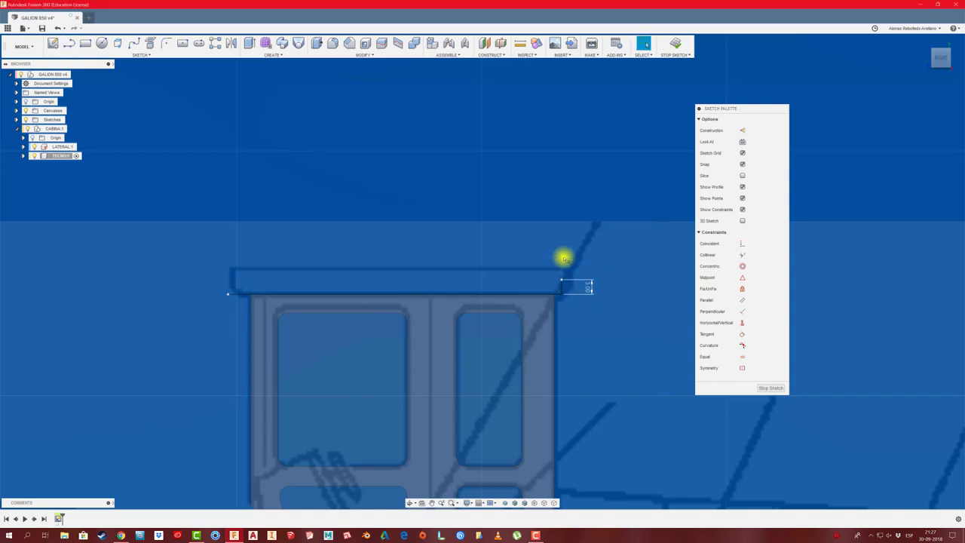
pyautogui.press('l')
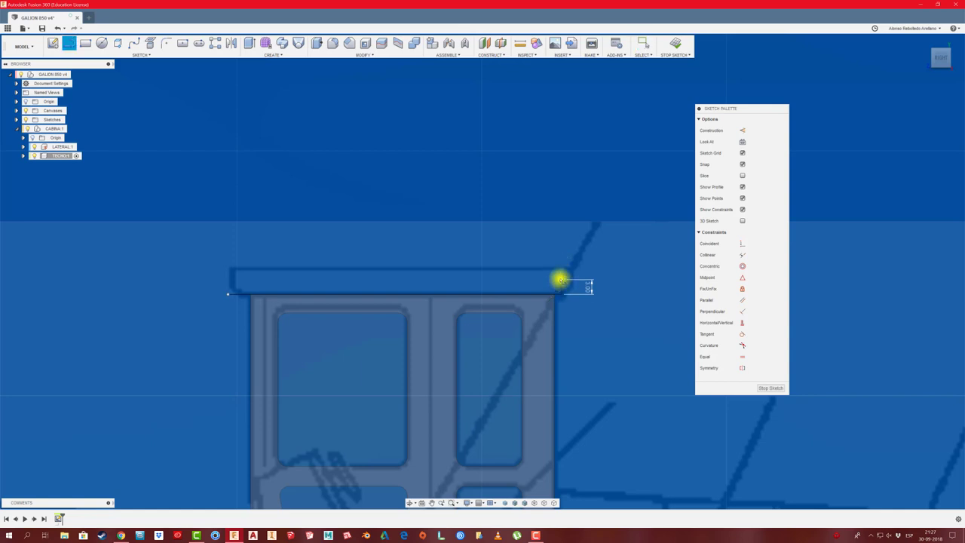
pyautogui.click(561, 282)
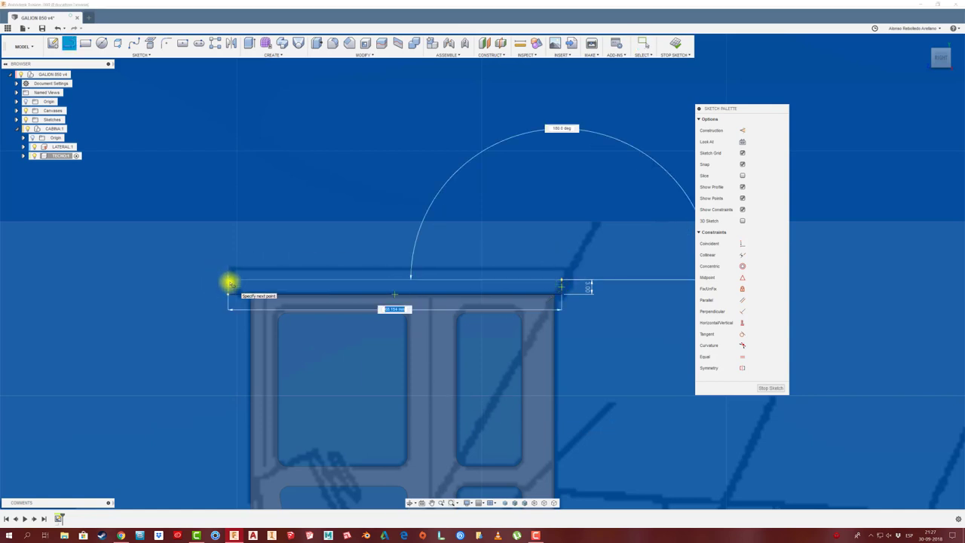
pyautogui.click(230, 283)
pyautogui.press('Escape')
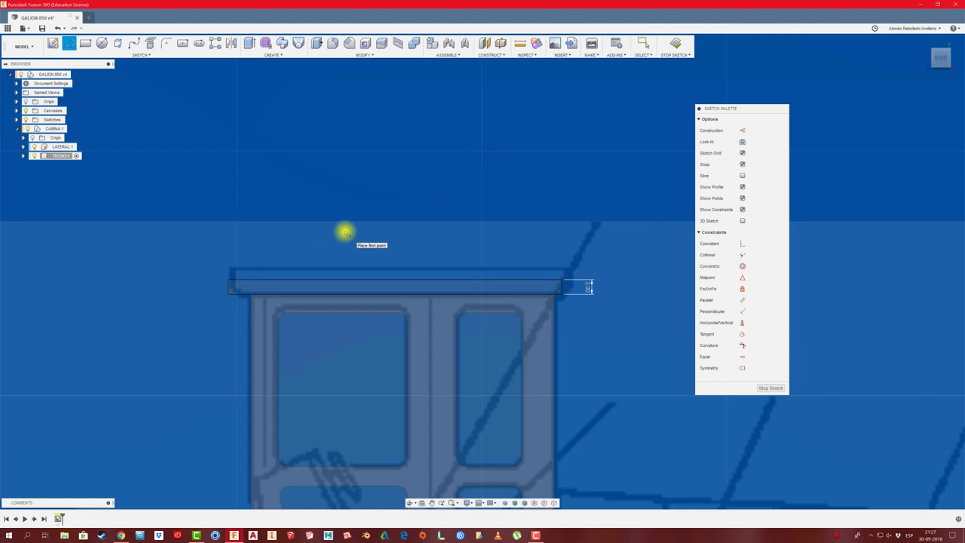
pyautogui.keyDown('shift'); pyautogui.moveTo(344, 232); pyautogui.dragTo(345, 232, button='middle'); pyautogui.keyUp('shift')
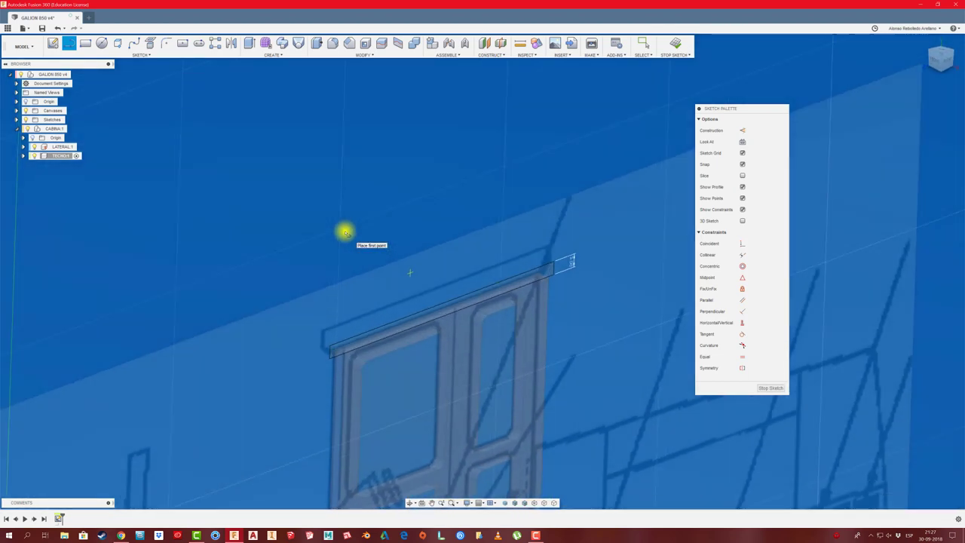
# Pull the roof profile into a trial slab about 50 mm deep.
pyautogui.press('e')
pyautogui.click(400, 326)
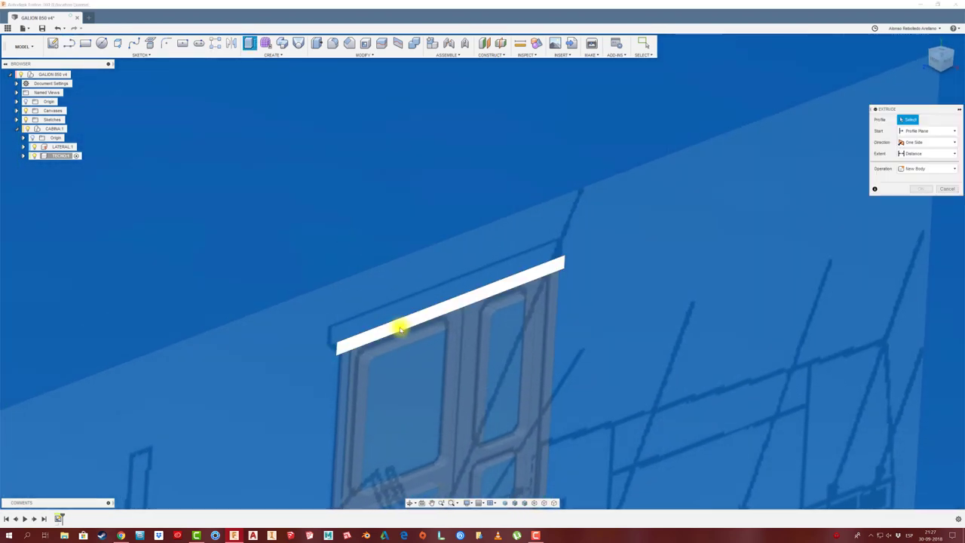
pyautogui.moveTo(456, 308)
pyautogui.mouseDown()
pyautogui.moveTo(293, 232)
pyautogui.moveTo(240, 234)
pyautogui.mouseUp()
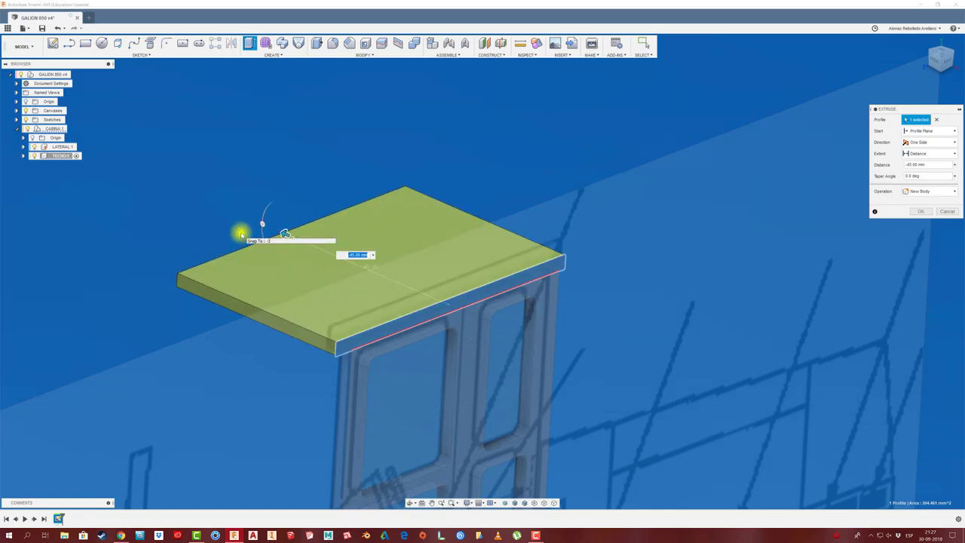
pyautogui.scroll(-3, 234, 188)
pyautogui.scroll(-2, 234, 188)
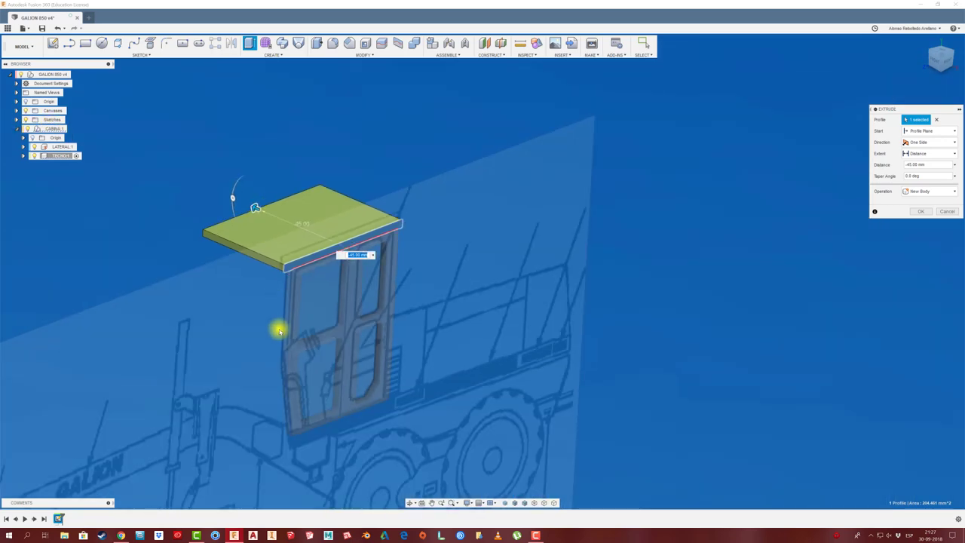
pyautogui.moveTo(278, 330); pyautogui.dragTo(373, 270, button='middle')
# Switch to the front view and cancel the trial roof extrusion.
pyautogui.click(948, 63)
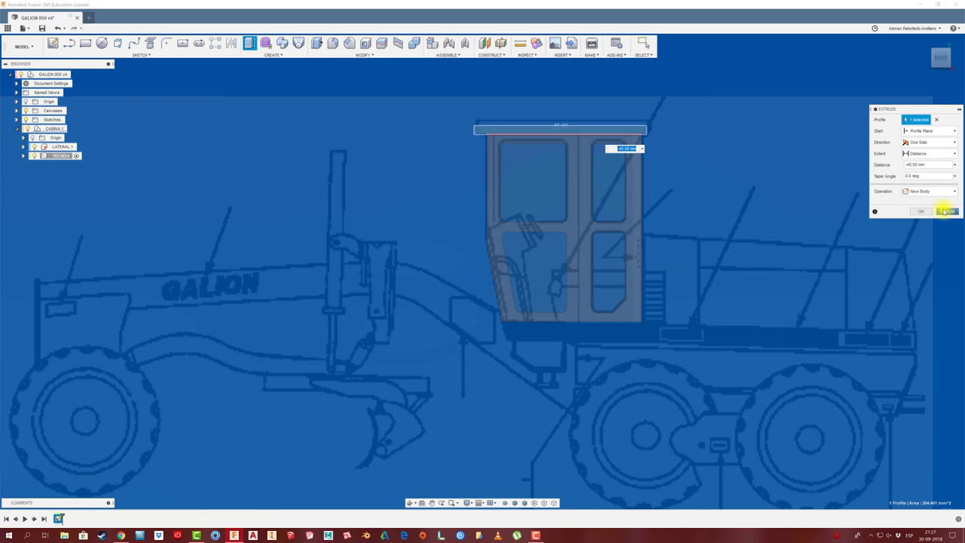
pyautogui.click(944, 211)
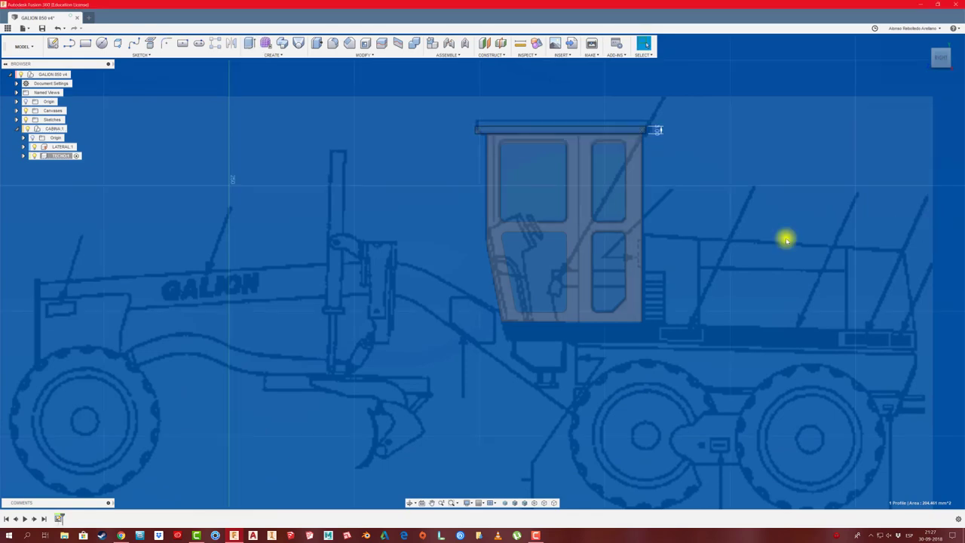
pyautogui.scroll(-2, 464, 241)
pyautogui.scroll(-2, 407, 279)
# Draw a rectangle about 50.75 mm wide over the front-view cab roof to gauge its width.
pyautogui.scroll(1, 339, 294)
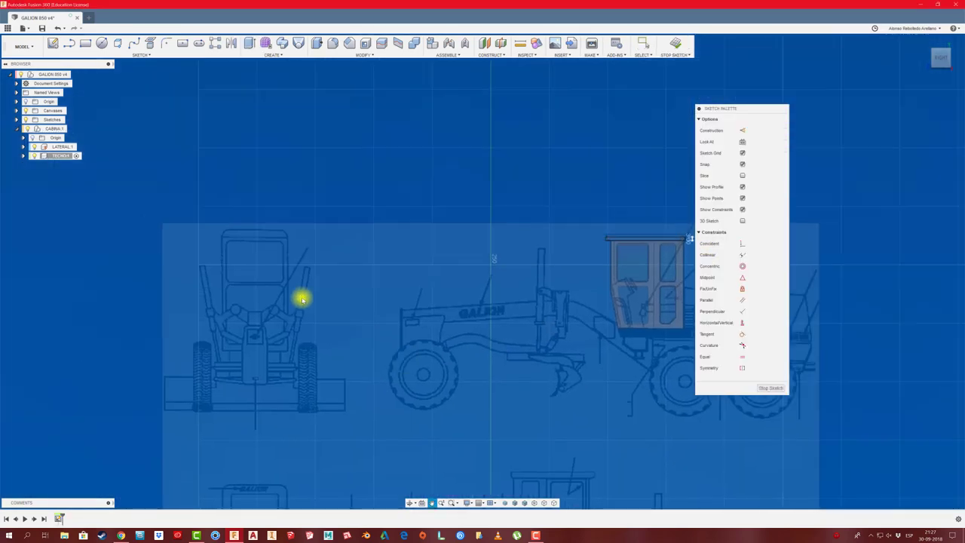
pyautogui.scroll(2, 249, 264)
pyautogui.click(86, 45)
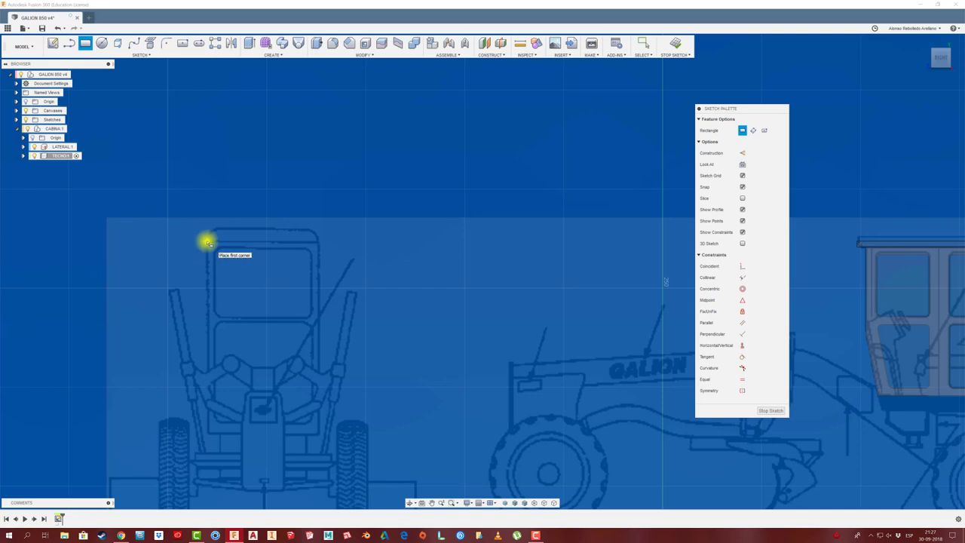
pyautogui.click(207, 241)
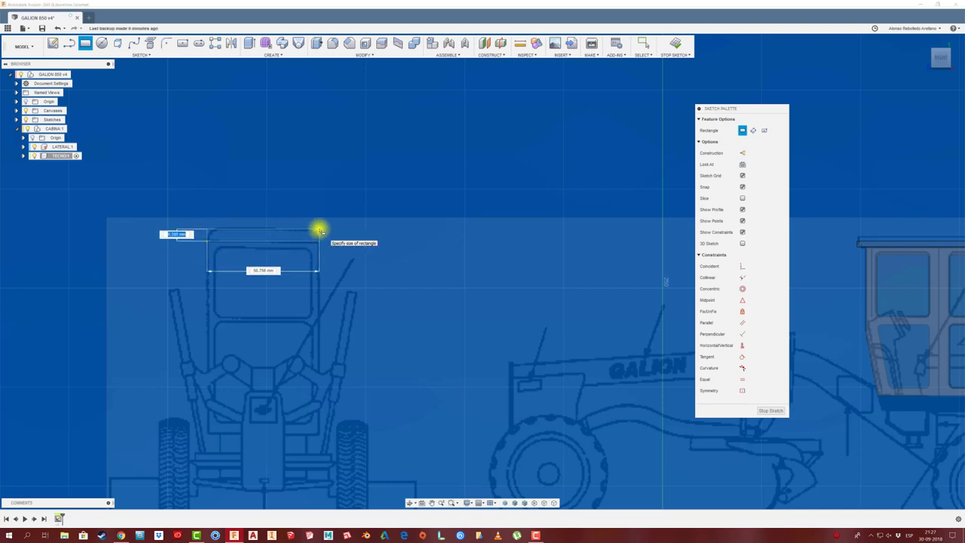
pyautogui.click(319, 230)
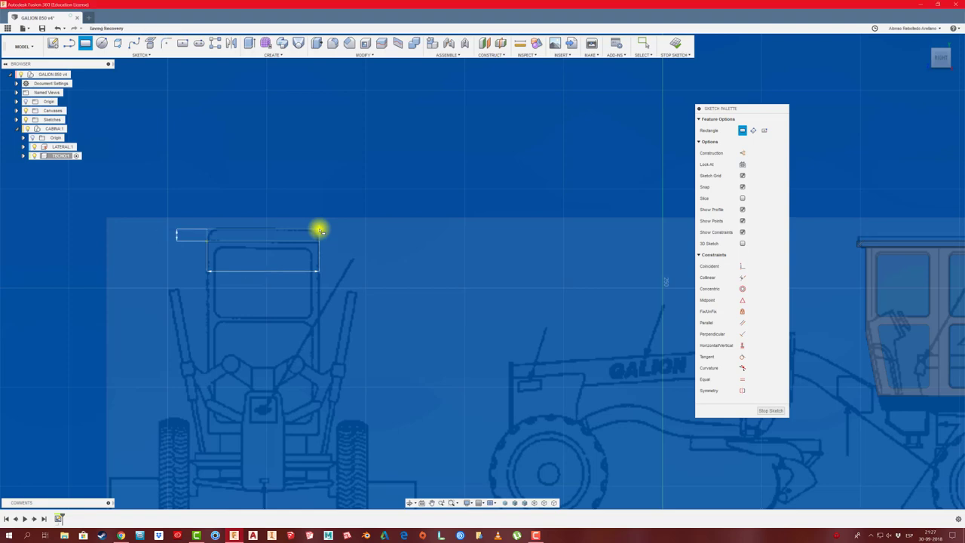
pyautogui.press('Escape')
pyautogui.moveTo(370, 276)
pyautogui.mouseDown(button='middle')
pyautogui.moveTo(272, 253)
pyautogui.moveTo(377, 260)
pyautogui.mouseUp(button='middle')
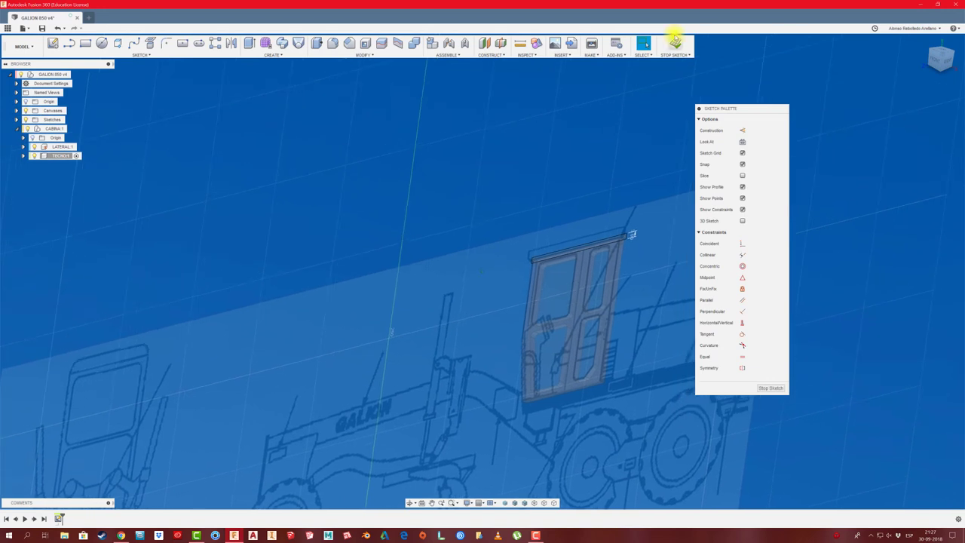
# Stop the sketch and extrude the roof strip -55 mm into a slab atop the cab.
pyautogui.click(674, 43)
pyautogui.press('e')
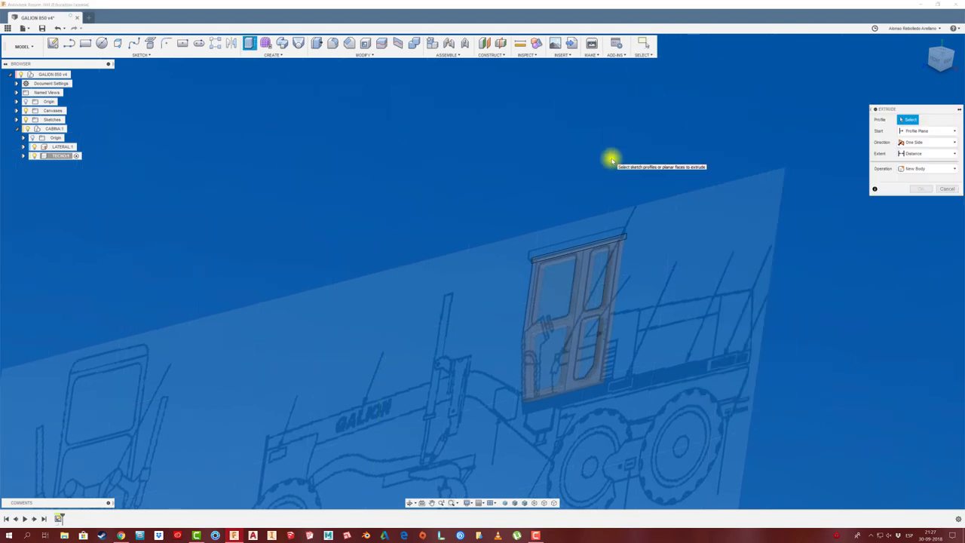
pyautogui.click(585, 249)
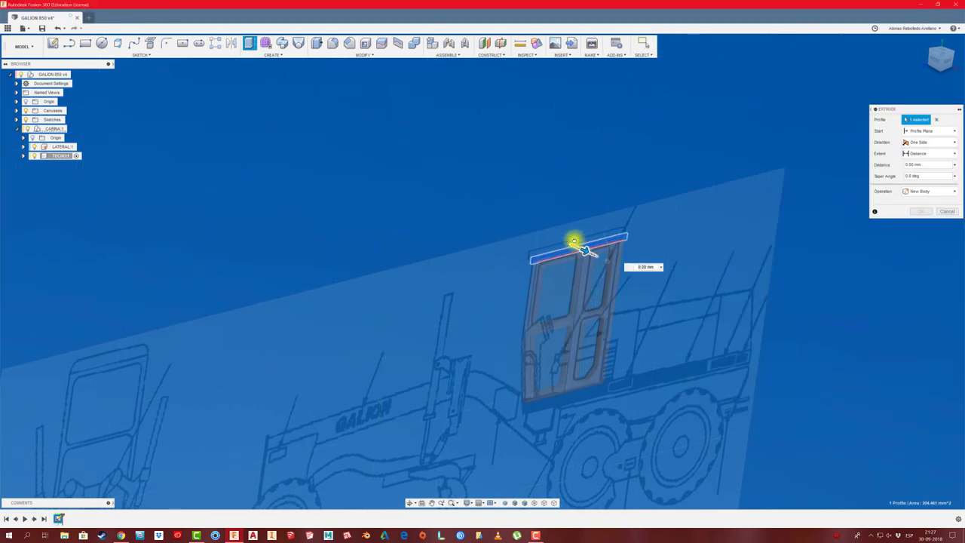
pyautogui.moveTo(586, 249); pyautogui.dragTo(490, 208)
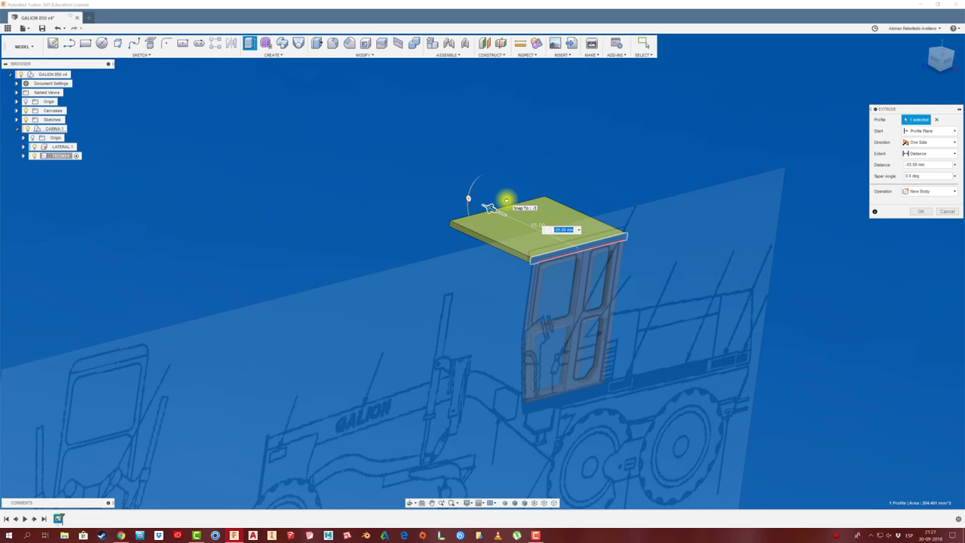
pyautogui.press('Return')
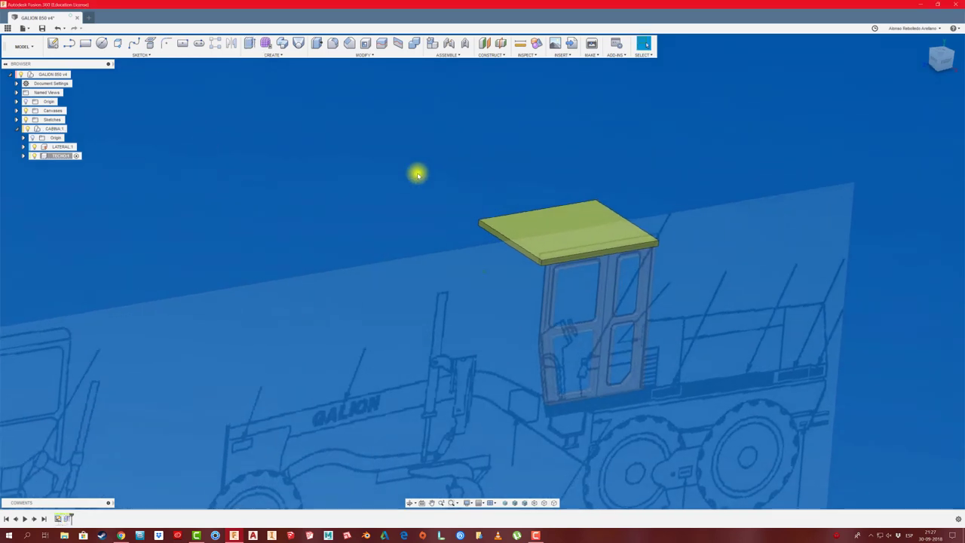
pyautogui.scroll(2, 416, 173)
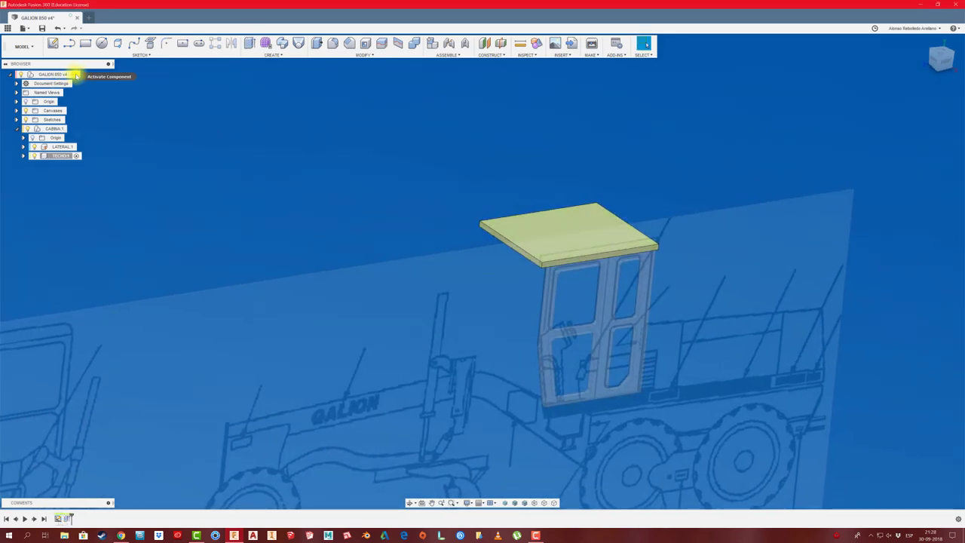
# Activate the root component, hide the grader canvas, and undo a test move of the roof.
pyautogui.click(76, 76)
pyautogui.click(76, 76)
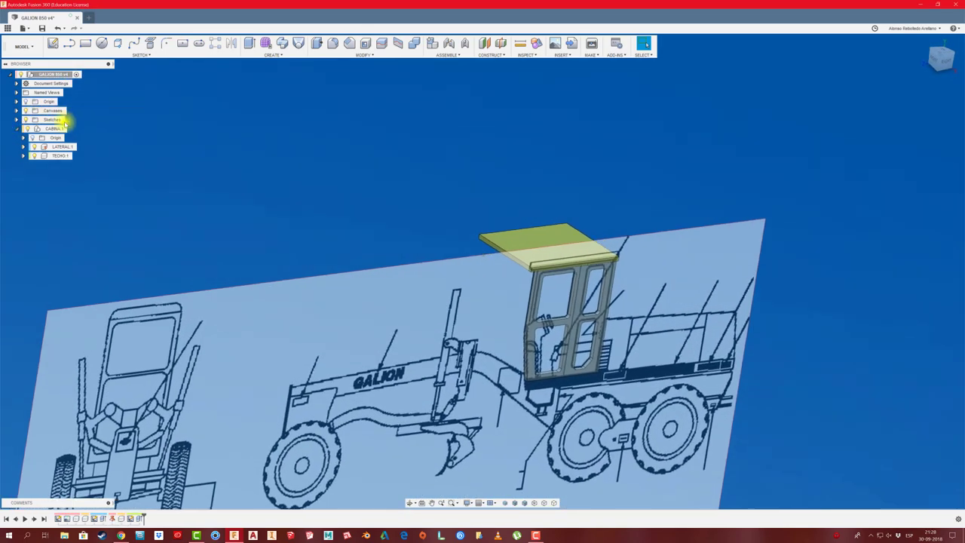
pyautogui.click(27, 112)
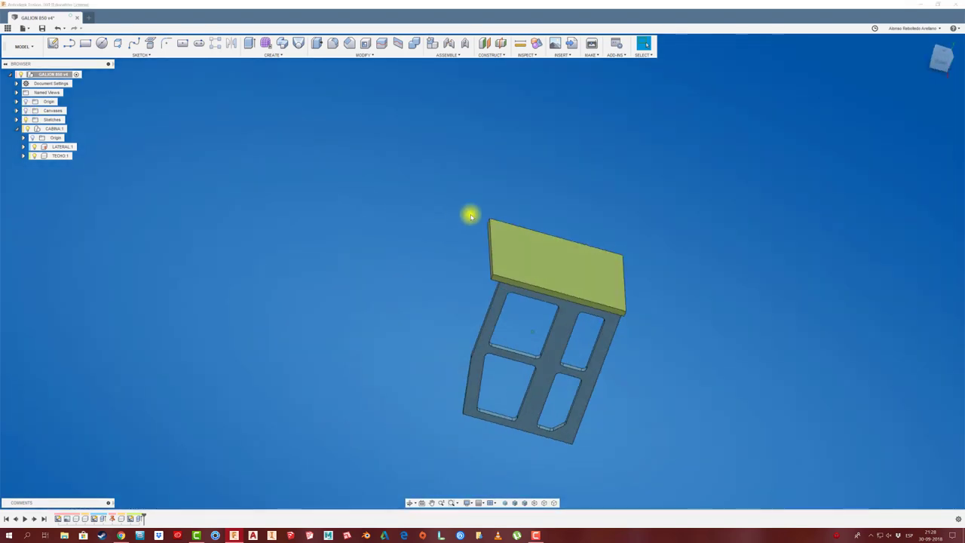
pyautogui.keyDown('shift'); pyautogui.moveTo(364, 196); pyautogui.dragTo(512, 263, button='middle'); pyautogui.keyUp('shift')
pyautogui.moveTo(513, 263); pyautogui.dragTo(500, 198)
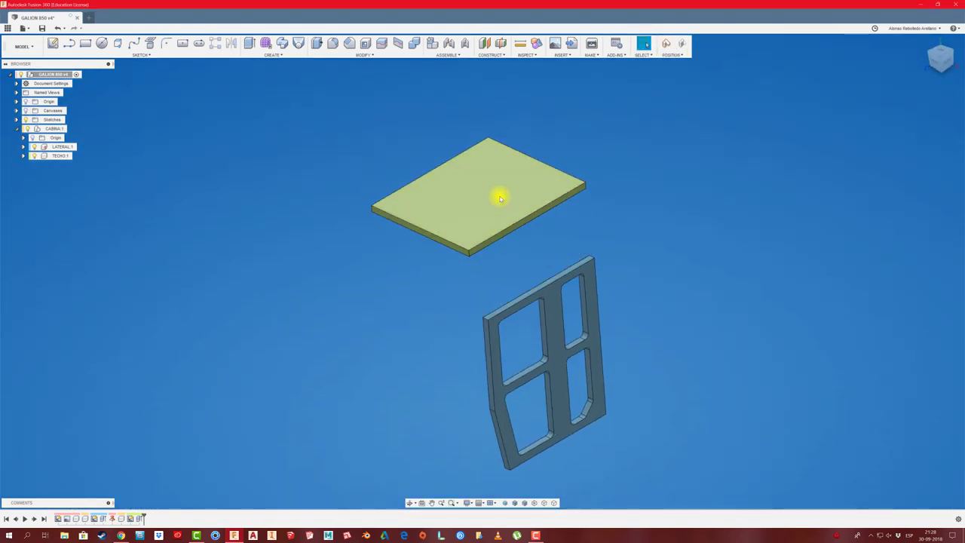
pyautogui.hotkey('ctrl', 'z')
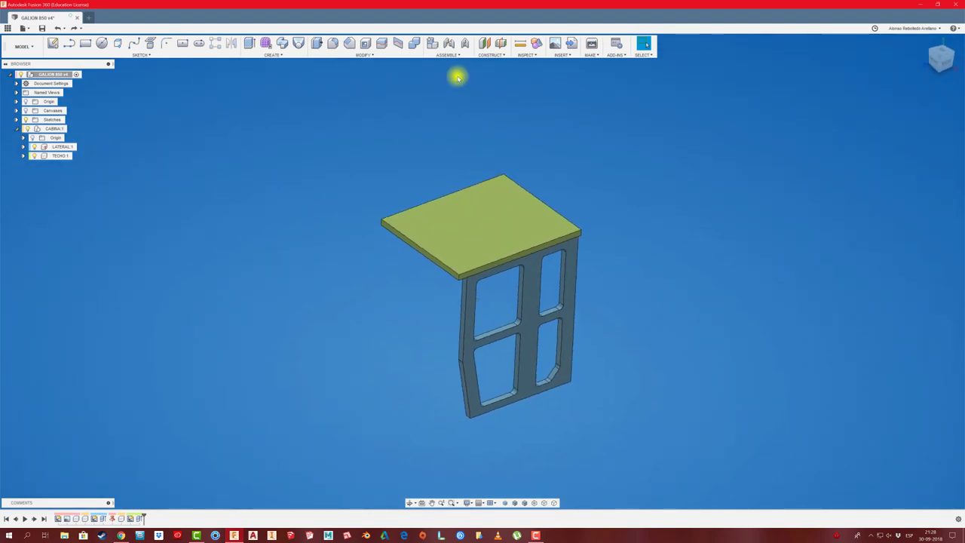
# Create a rigid as-built joint between the roof plate and the side panel.
pyautogui.click(452, 55)
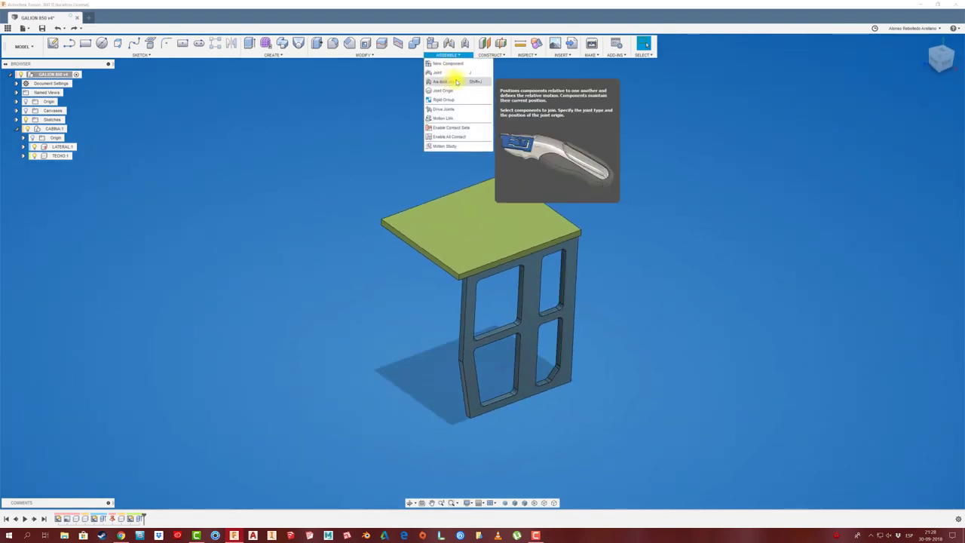
pyautogui.click(454, 83)
pyautogui.click(502, 213)
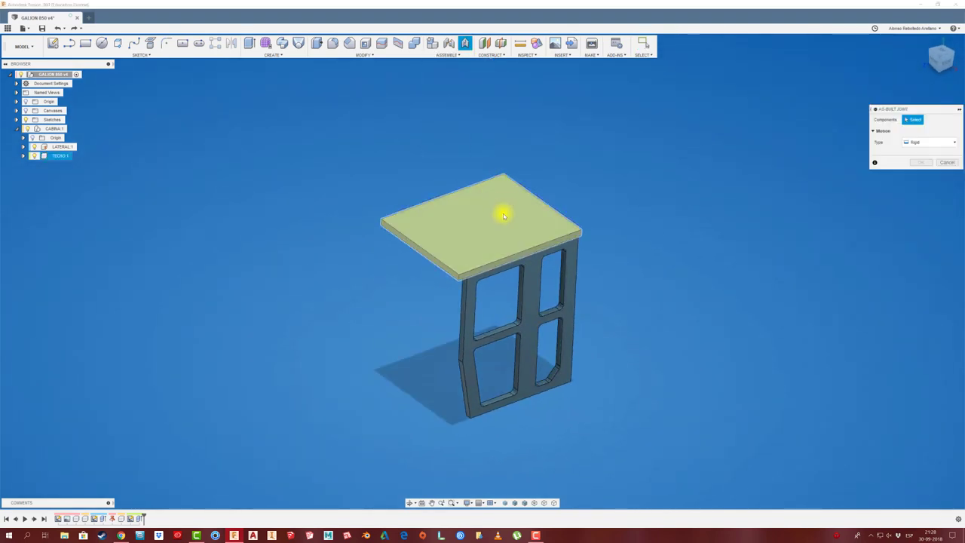
pyautogui.click(573, 280)
pyautogui.moveTo(911, 110); pyautogui.dragTo(792, 102)
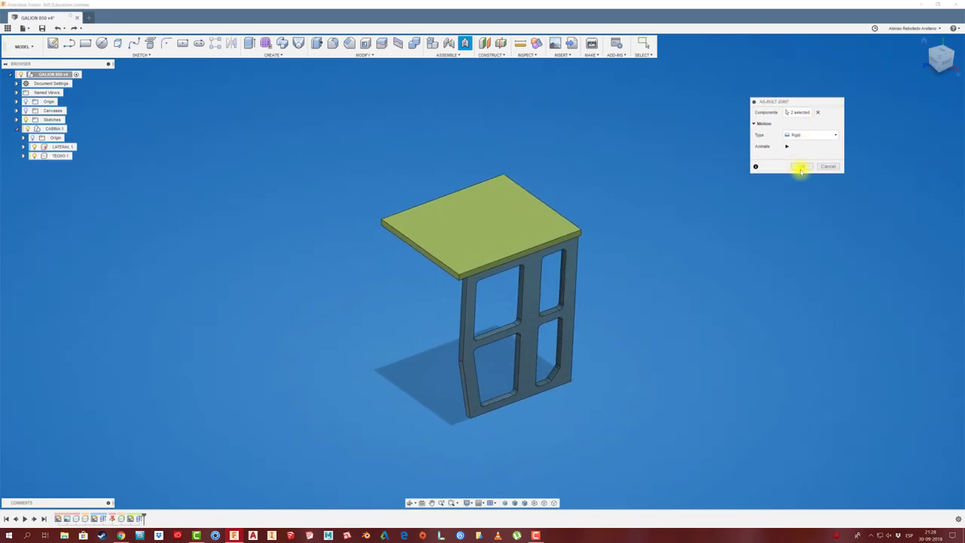
pyautogui.click(801, 166)
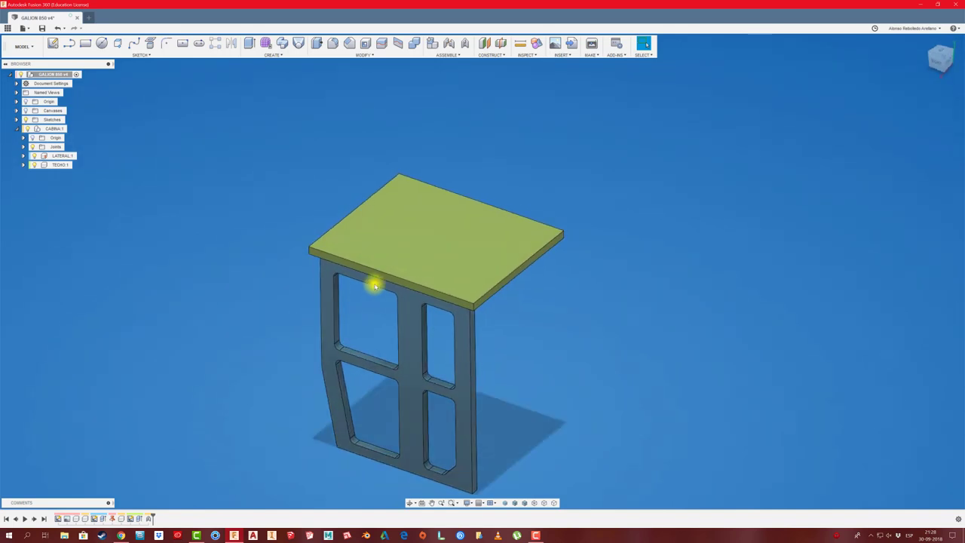
# Activate LATERAL:1 and start a sketch on the side panel's face.
pyautogui.click(67, 157)
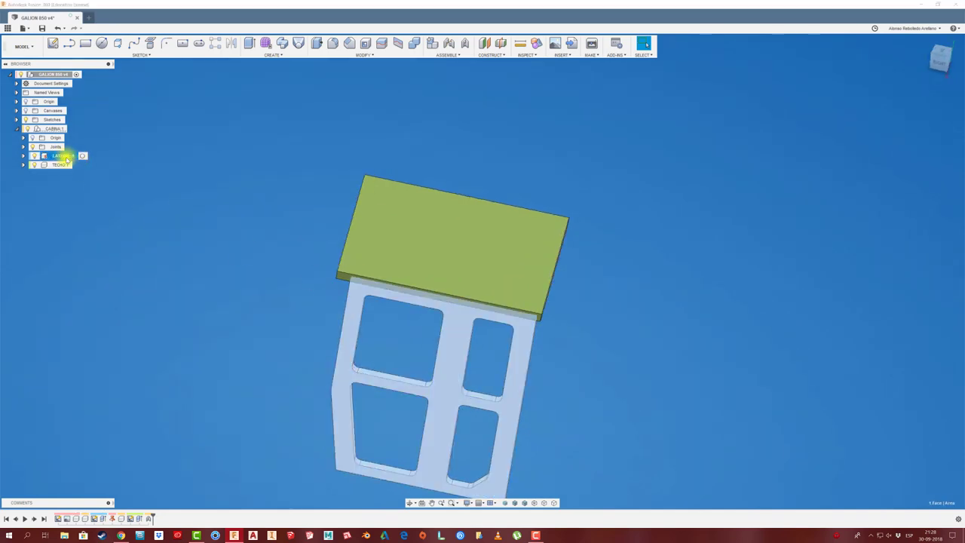
pyautogui.click(83, 156)
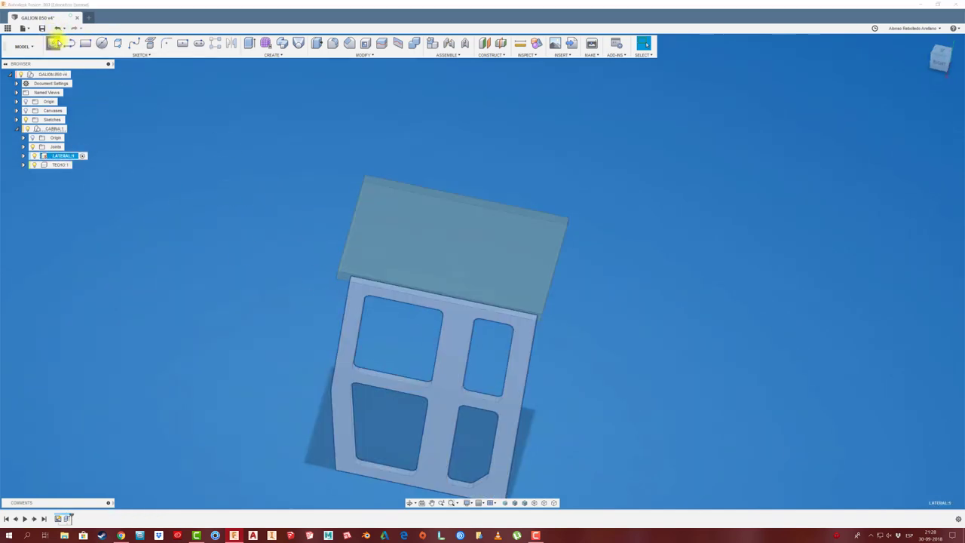
pyautogui.click(57, 43)
pyautogui.click(435, 302)
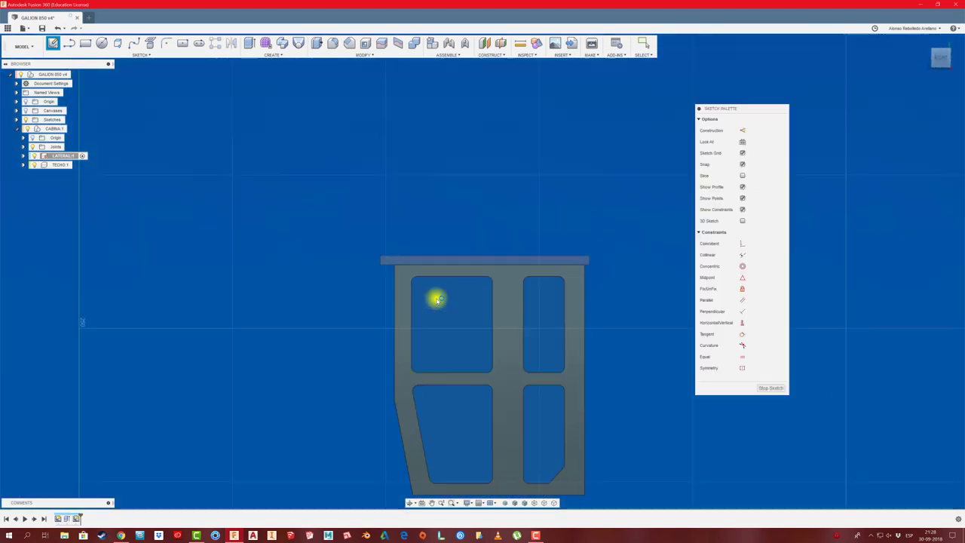
pyautogui.scroll(3, 521, 252)
pyautogui.scroll(2, 529, 277)
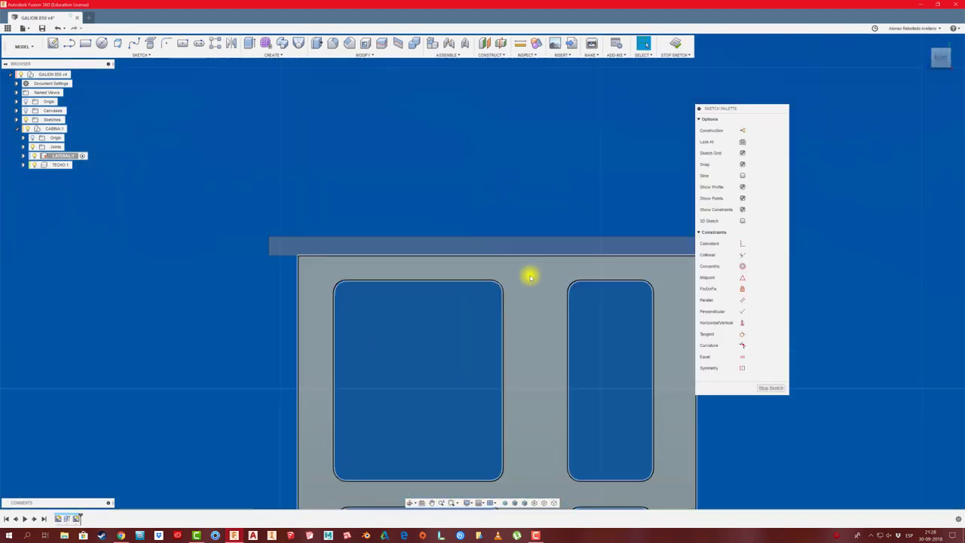
pyautogui.moveTo(530, 277); pyautogui.dragTo(474, 277, button='middle')
# Draw two tab rectangles on the panel's top bar.
pyautogui.click(85, 43)
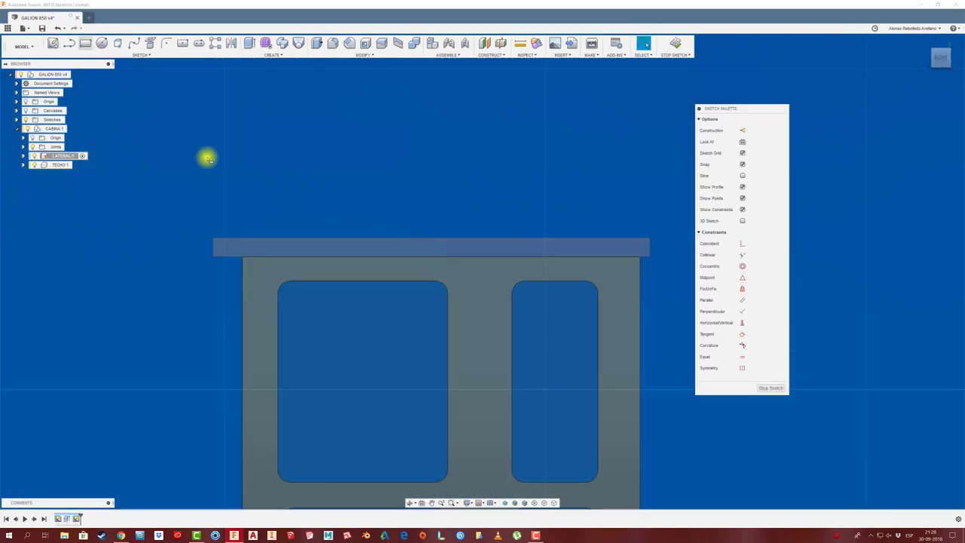
pyautogui.click(294, 254)
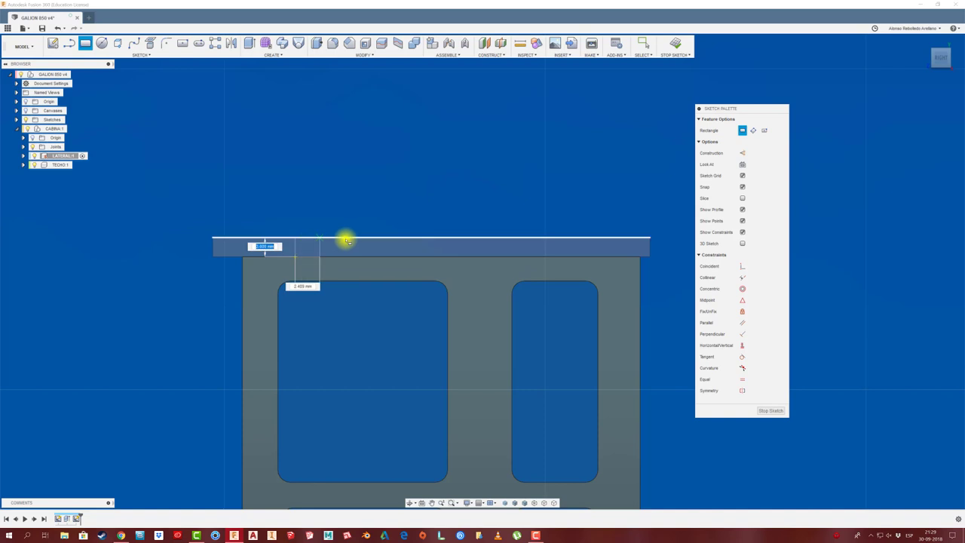
pyautogui.click(396, 240)
pyautogui.click(476, 256)
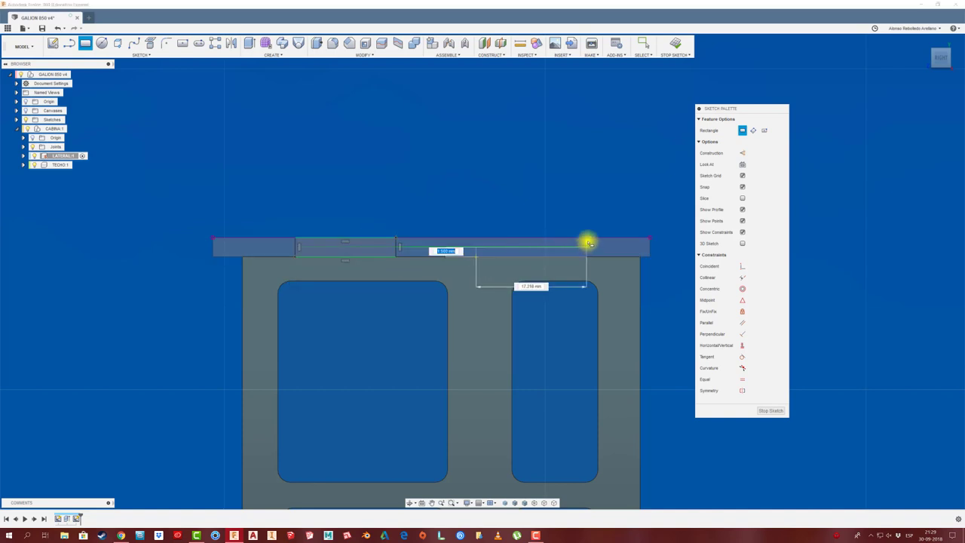
pyautogui.click(588, 241)
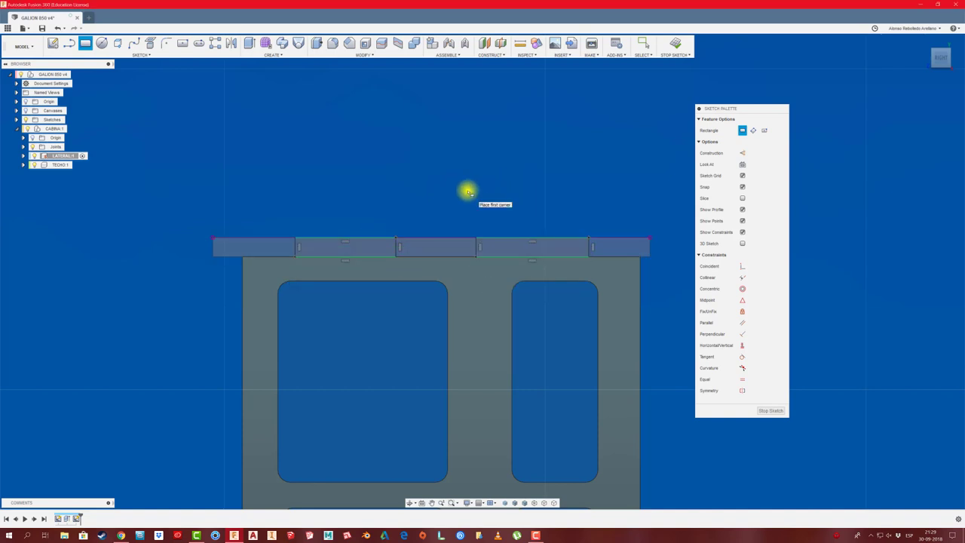
pyautogui.press('Escape')
# Dimension both tabs 8 mm in from the panel's left and right ends.
pyautogui.click(243, 257)
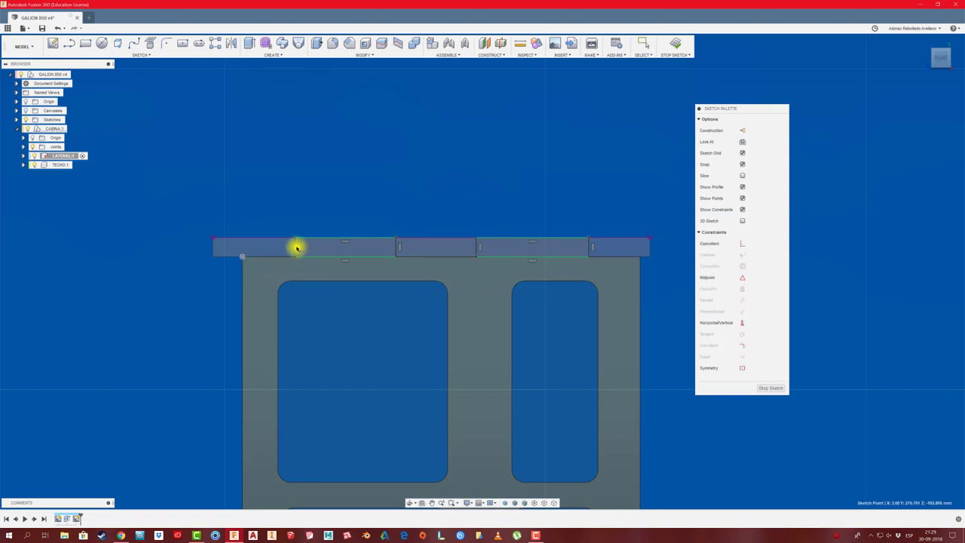
pyautogui.click(296, 251)
pyautogui.click(273, 208)
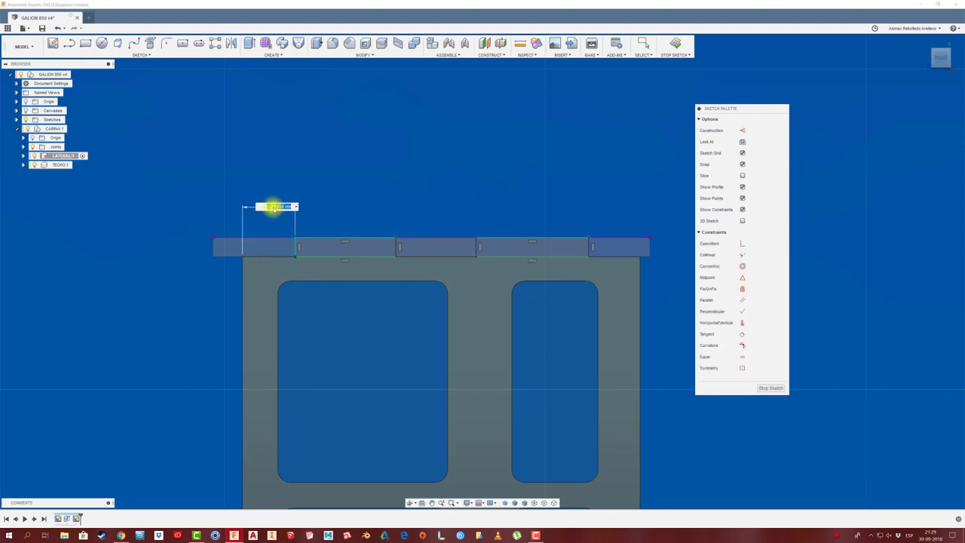
pyautogui.write('8')
pyautogui.press('Return')
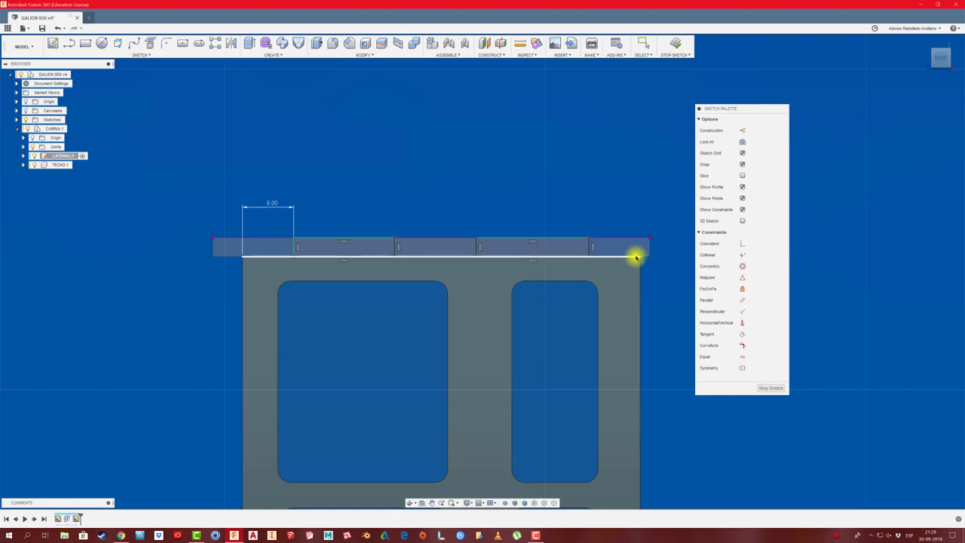
pyautogui.click(640, 257)
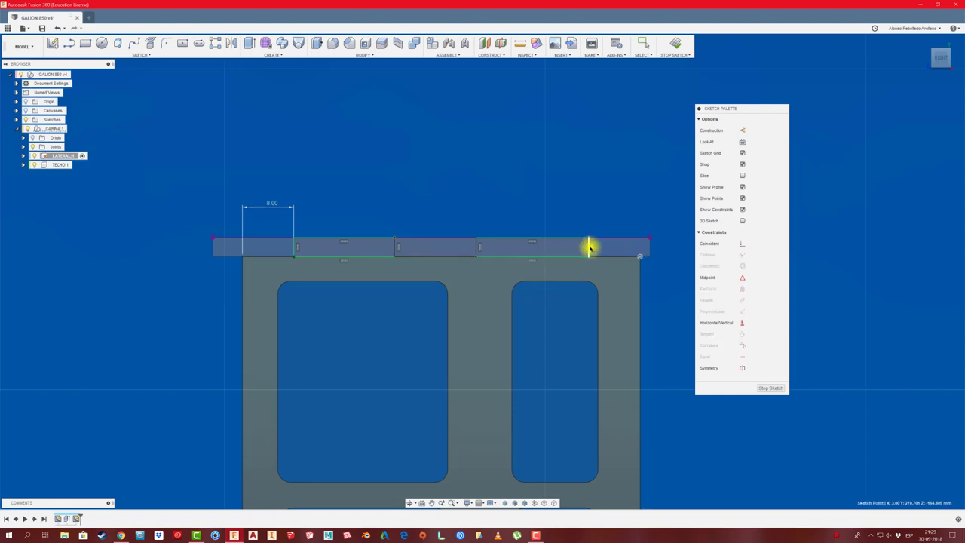
pyautogui.click(589, 247)
pyautogui.click(610, 209)
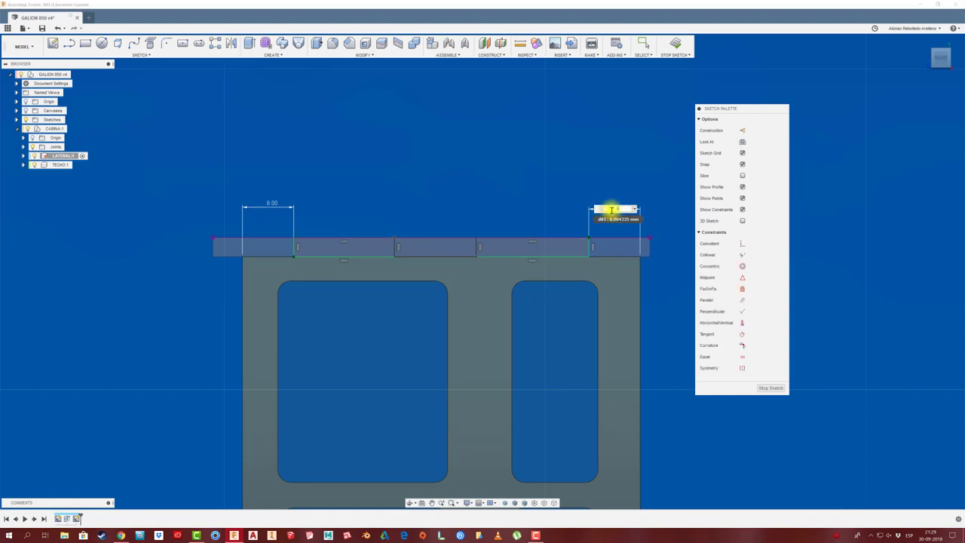
pyautogui.write('8')
pyautogui.press('Return')
pyautogui.press('Escape')
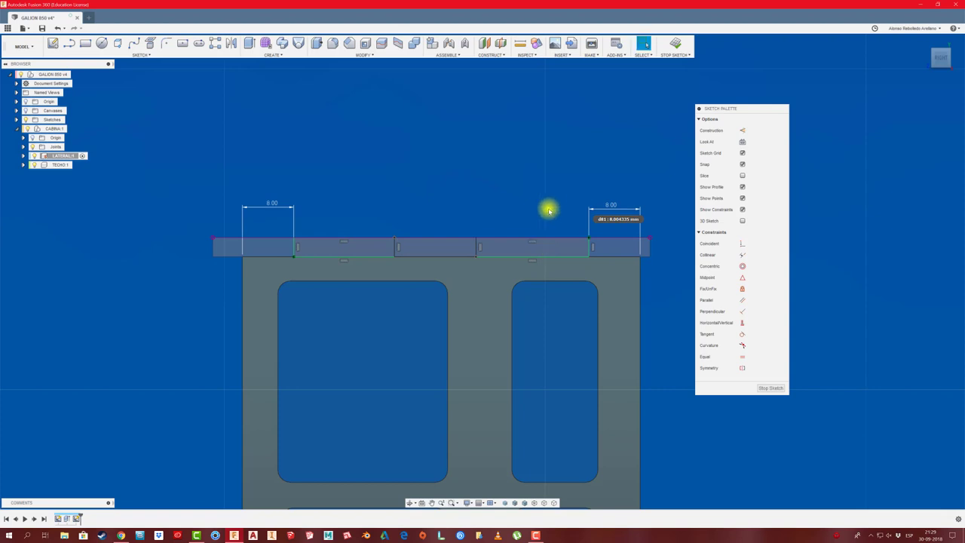
# Set the right tab width to 15 mm and make the left tab match it.
pyautogui.click(548, 238)
pyautogui.press('d')
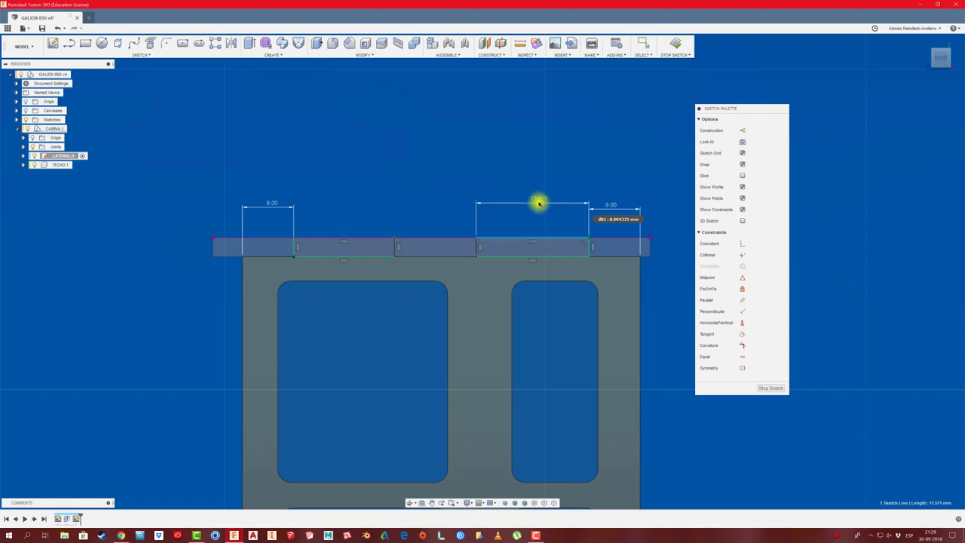
pyautogui.click(539, 200)
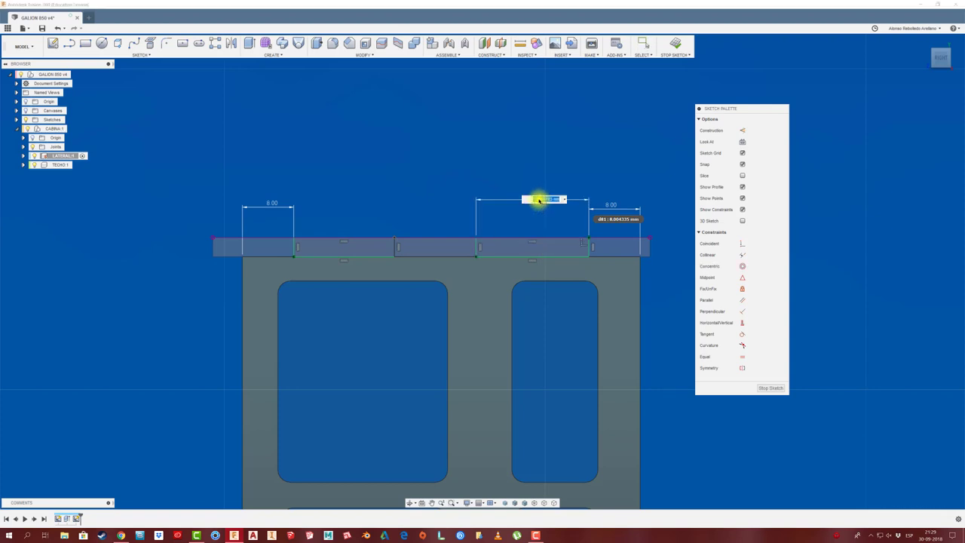
pyautogui.write('15')
pyautogui.press('Return')
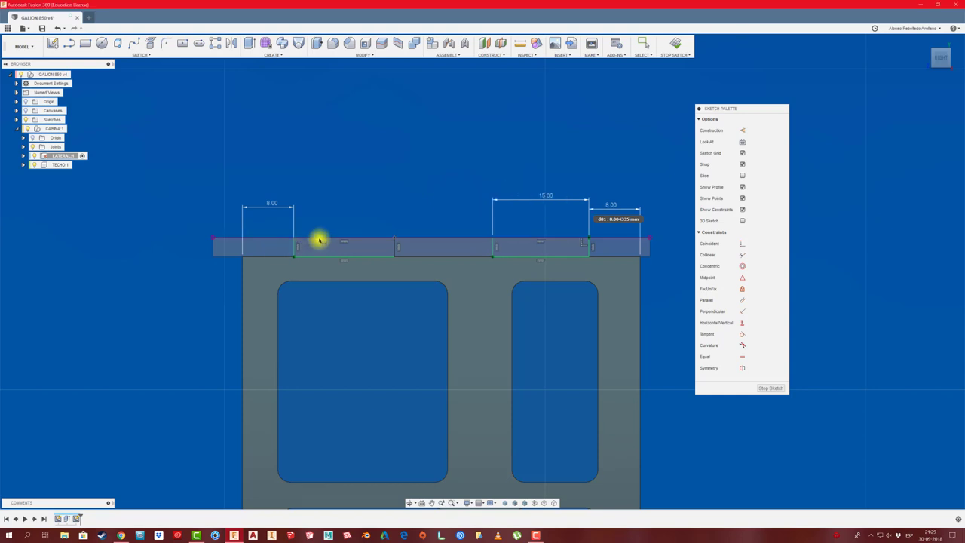
pyautogui.click(322, 224)
pyautogui.click(348, 190)
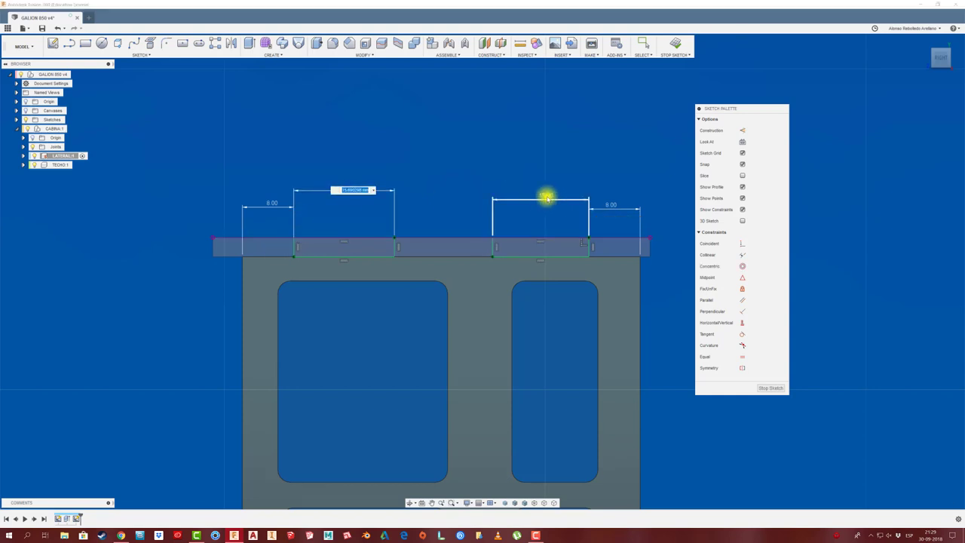
pyautogui.press('Return')
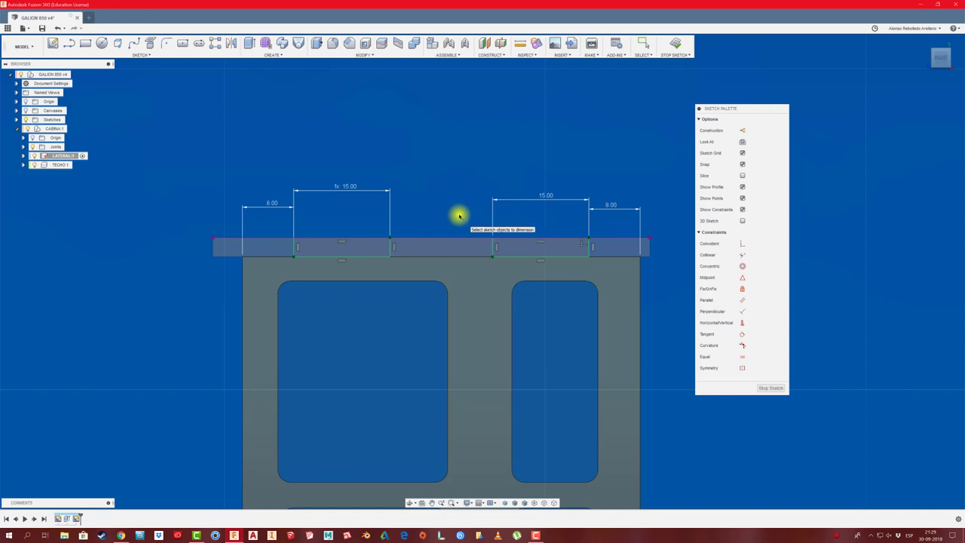
pyautogui.keyDown('shift'); pyautogui.moveTo(459, 217); pyautogui.dragTo(668, 64, button='middle'); pyautogui.keyUp('shift')
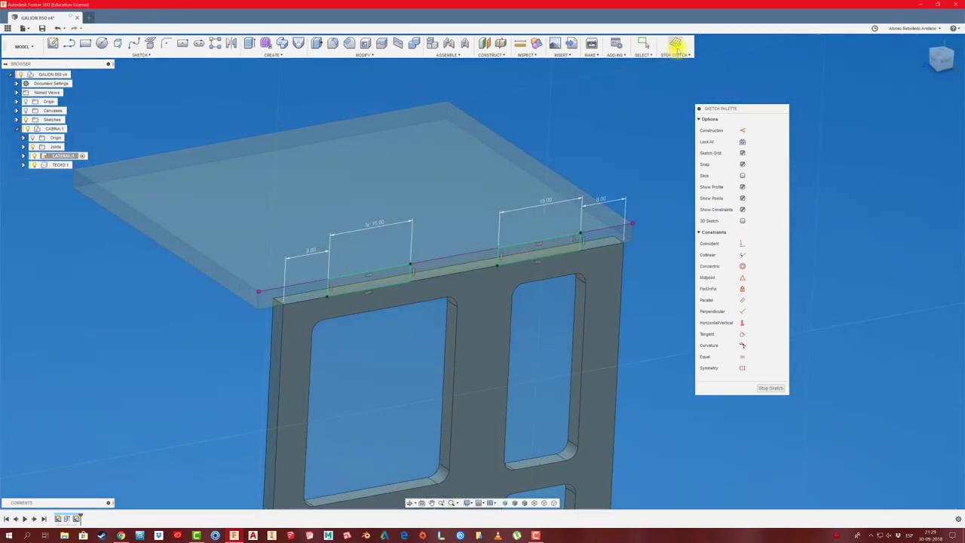
# Extrude both tab rectangles 3 mm, joined onto the side panel's top edge.
pyautogui.click(674, 43)
pyautogui.press('e')
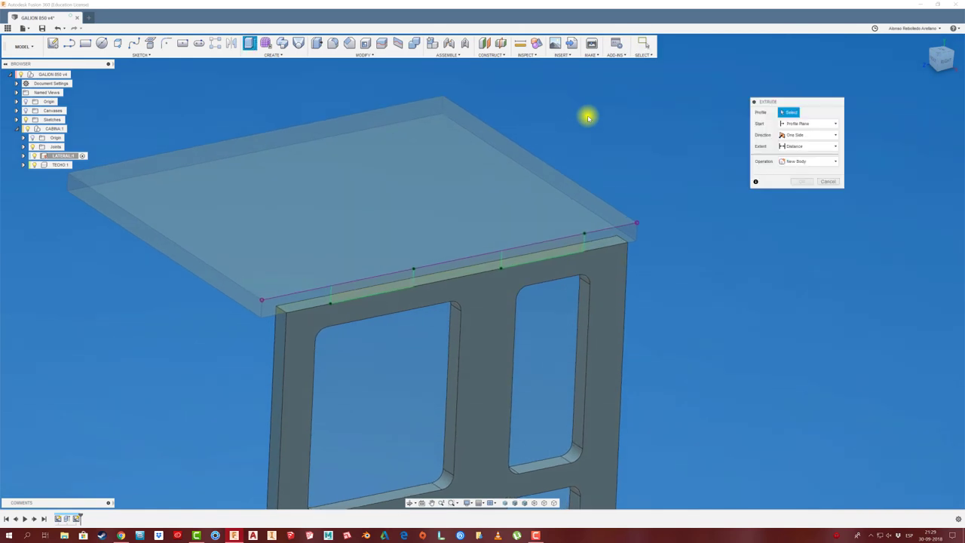
pyautogui.click(404, 275)
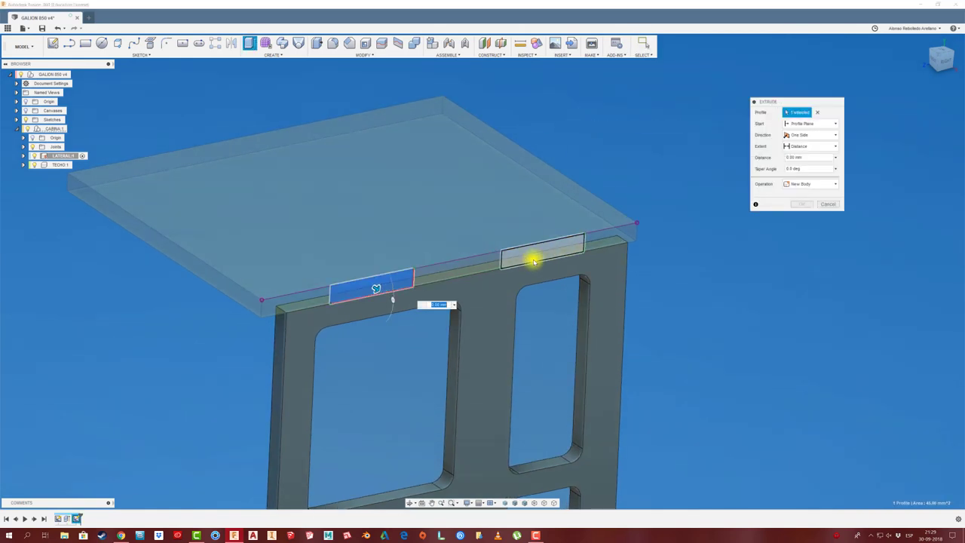
pyautogui.click(547, 255)
pyautogui.moveTo(549, 252); pyautogui.dragTo(532, 243)
pyautogui.write('-5')
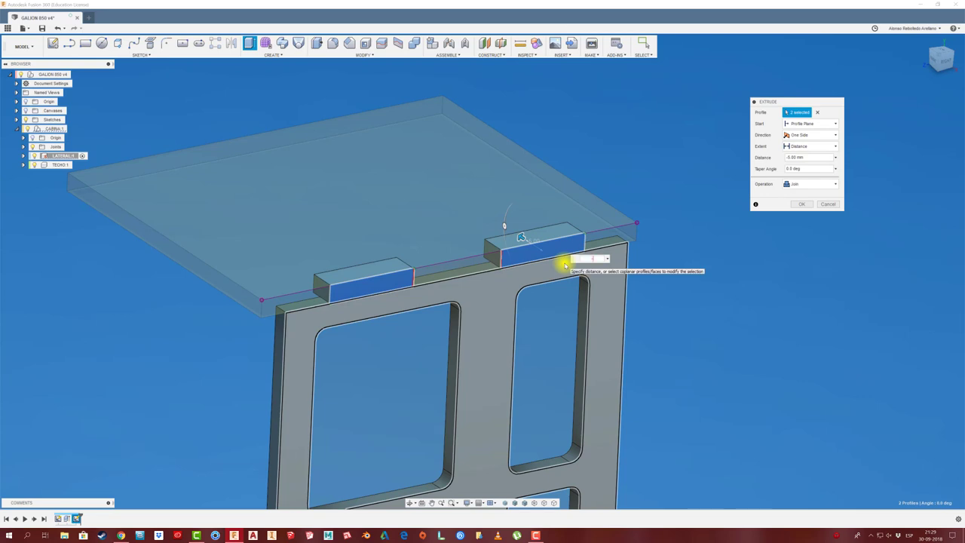
pyautogui.write('3')
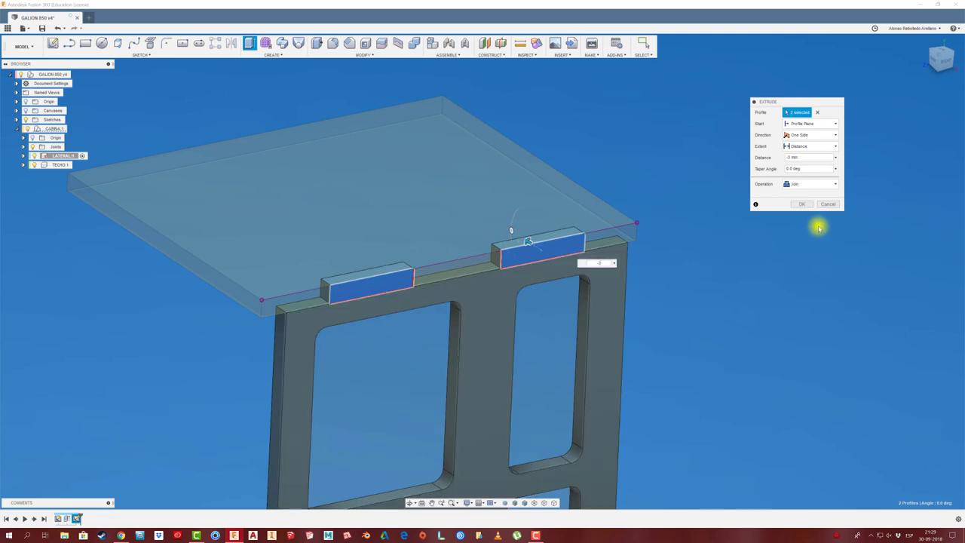
pyautogui.click(803, 205)
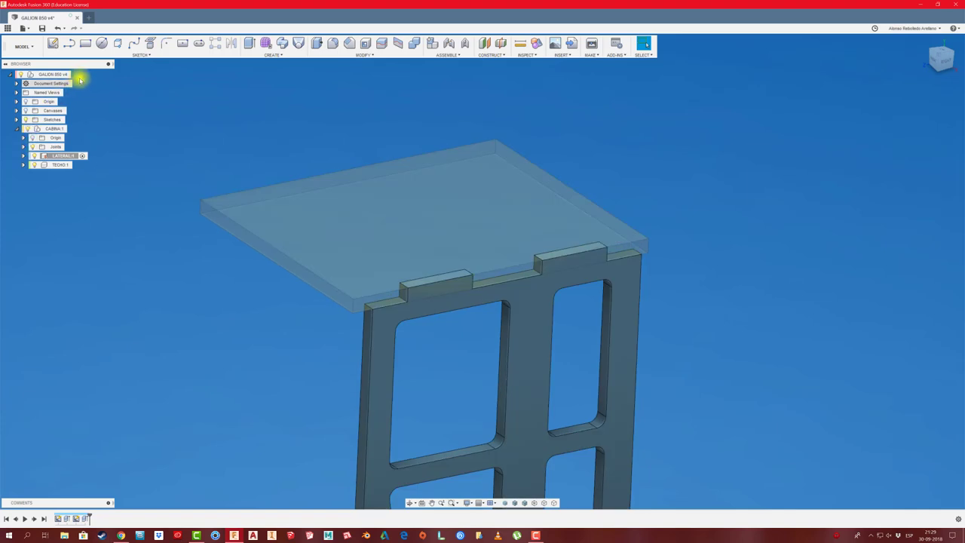
# Reactivate the top-level assembly and toggle LATERAL:1 off and on to inspect the tabs in the roof.
pyautogui.click(61, 75)
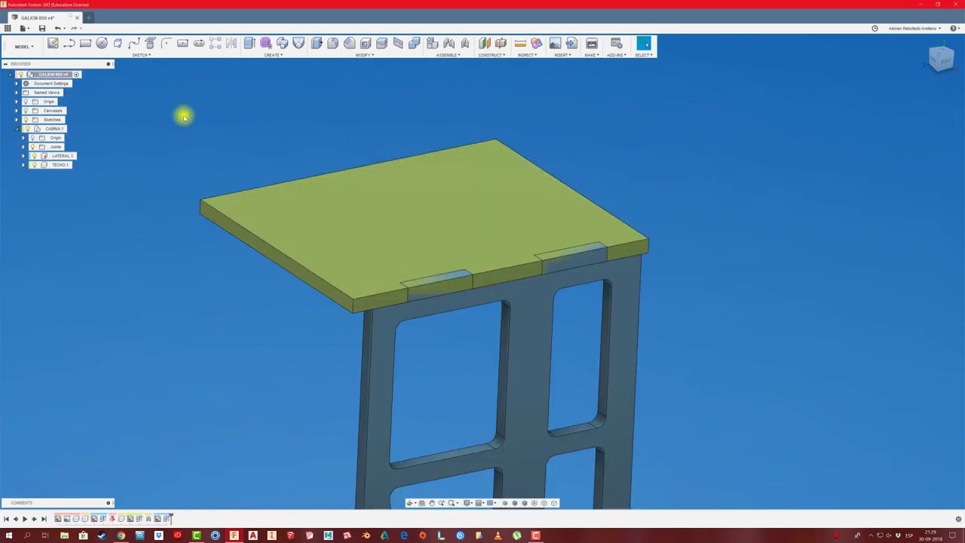
pyautogui.keyDown('shift'); pyautogui.moveTo(183, 125); pyautogui.dragTo(206, 140, button='middle'); pyautogui.keyUp('shift')
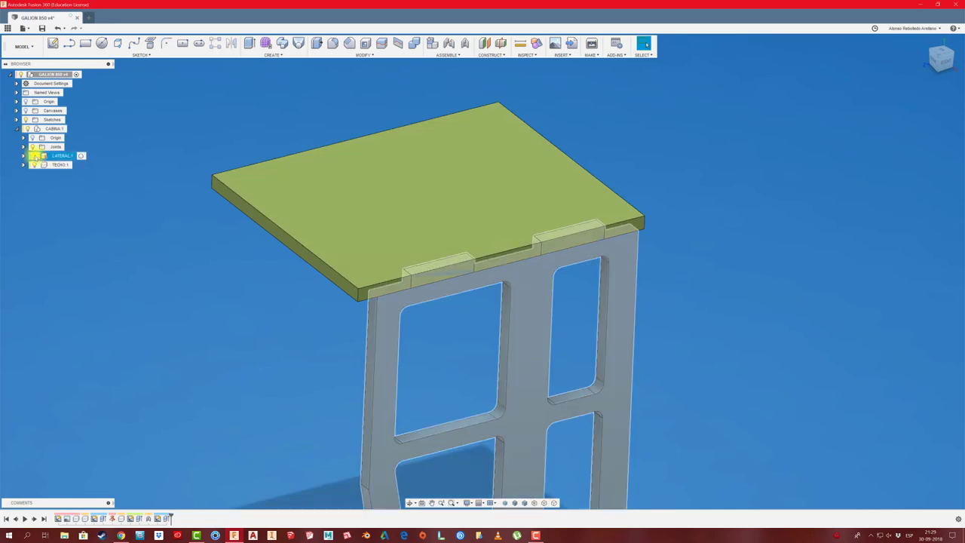
pyautogui.click(34, 156)
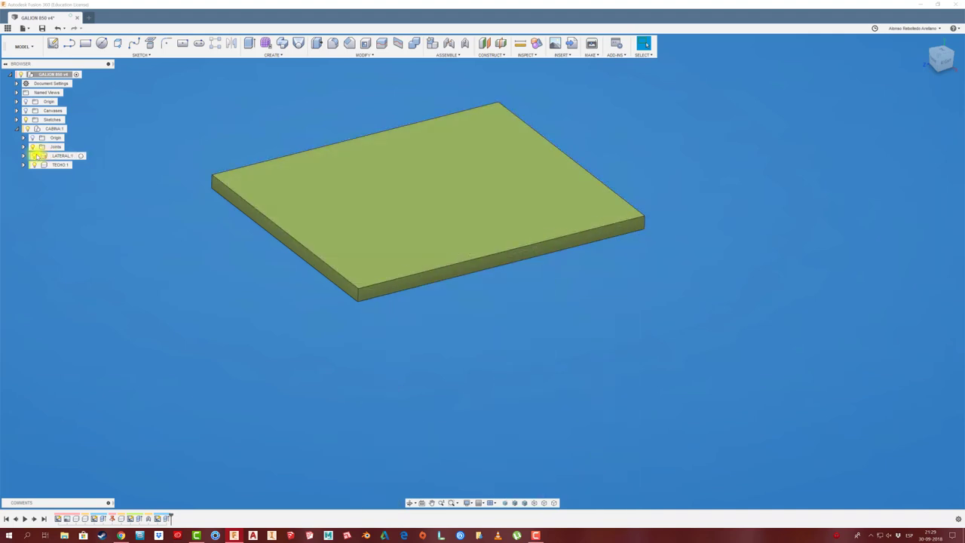
pyautogui.click(34, 155)
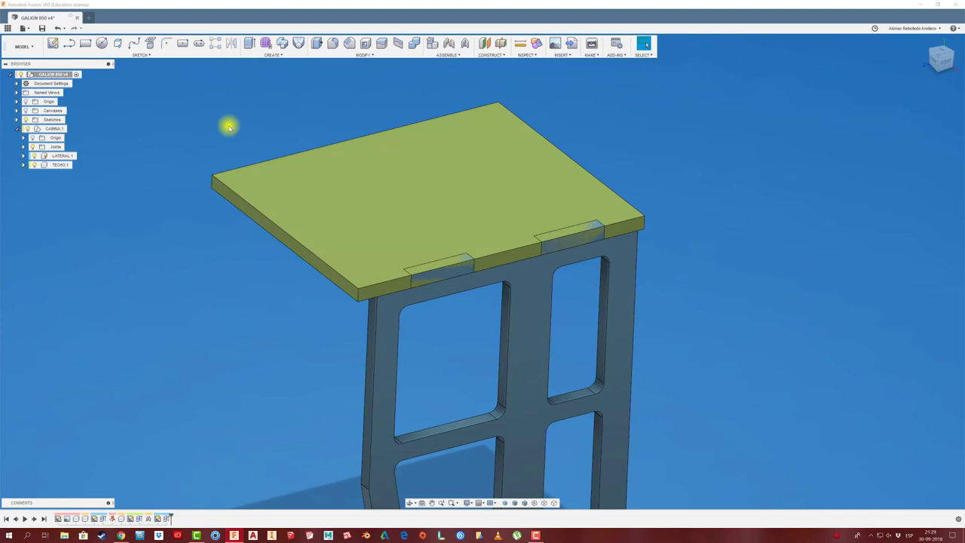
# Combine-cut the roof plate using the side panel as tool body, keeping the panel.
pyautogui.click(414, 44)
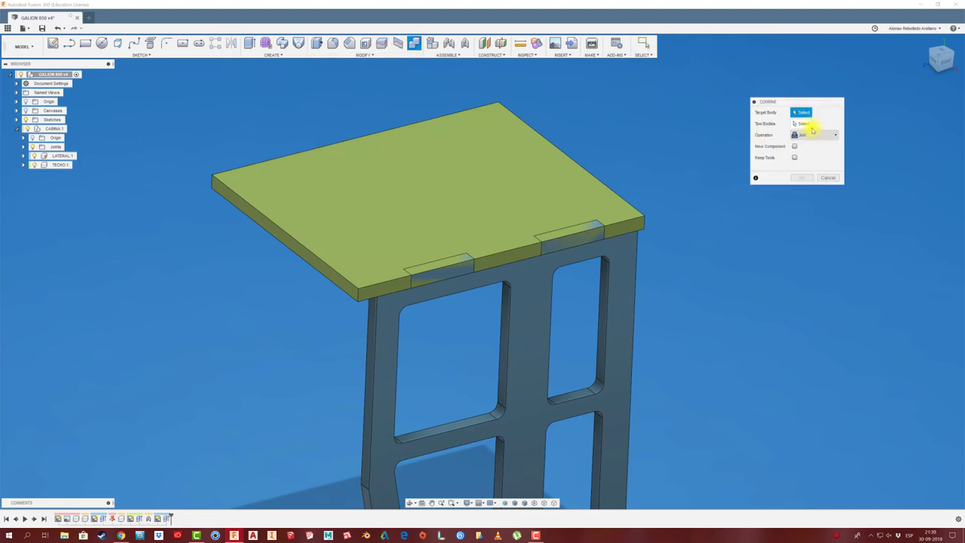
pyautogui.moveTo(766, 110); pyautogui.dragTo(655, 100)
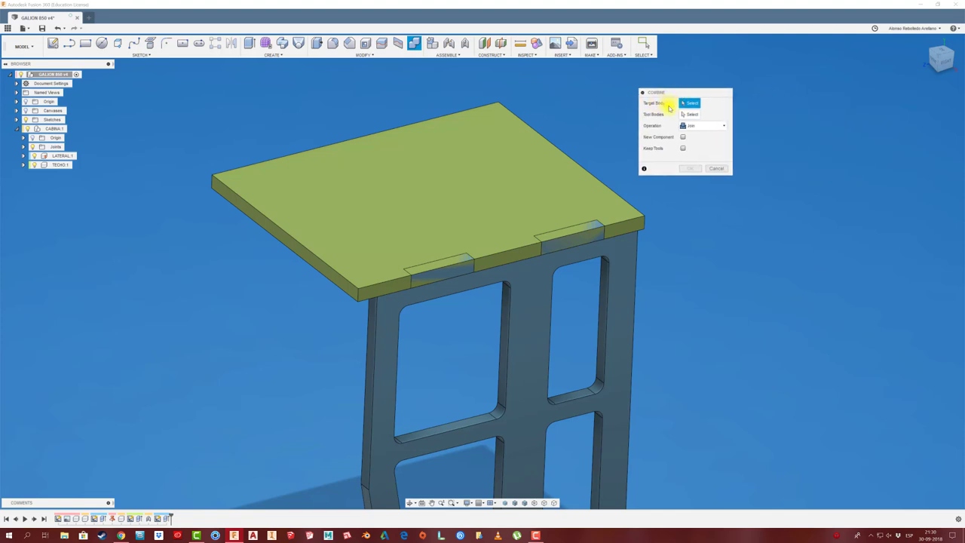
pyautogui.click(496, 178)
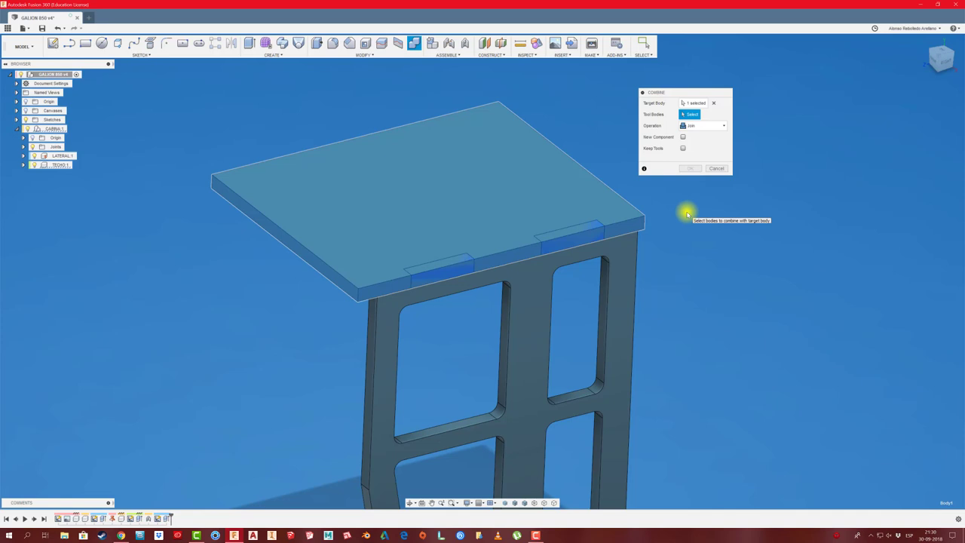
pyautogui.click(630, 264)
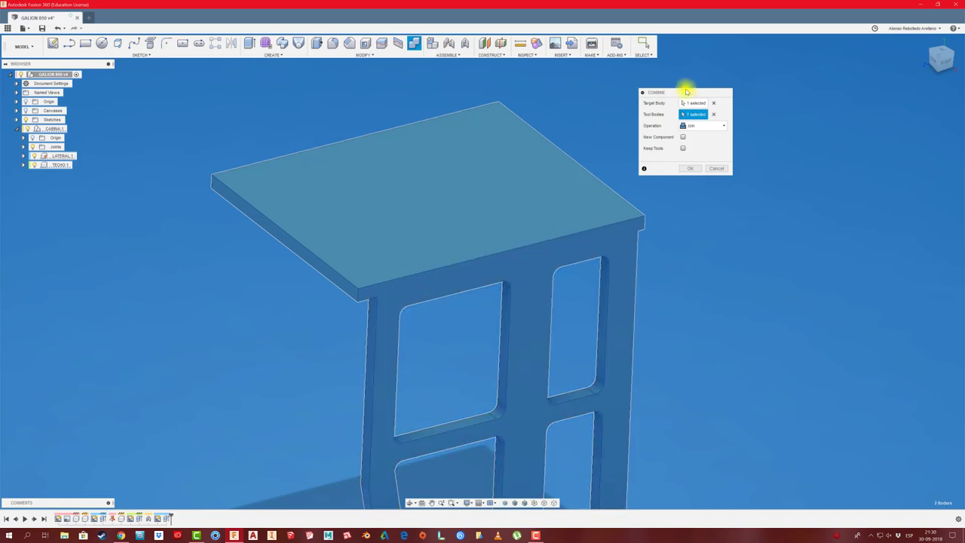
pyautogui.click(722, 126)
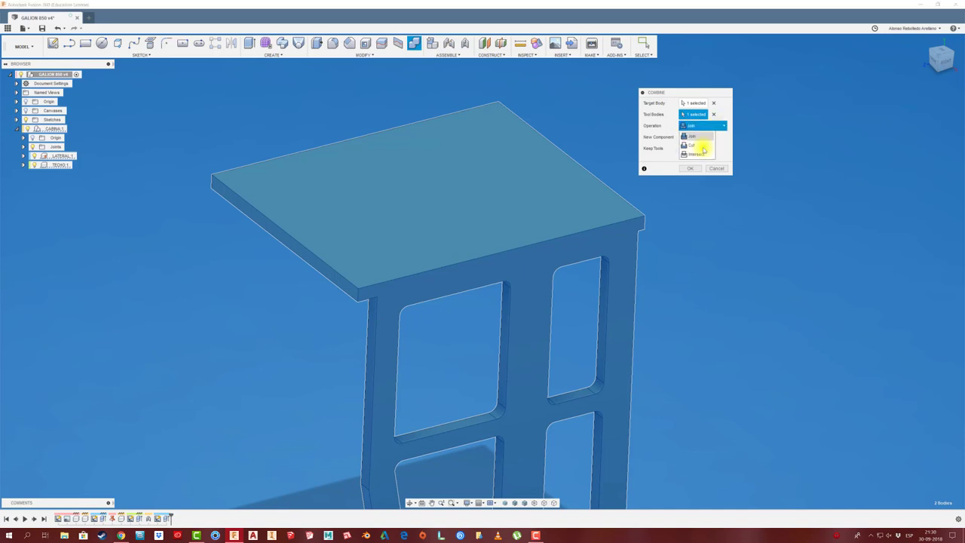
pyautogui.click(701, 147)
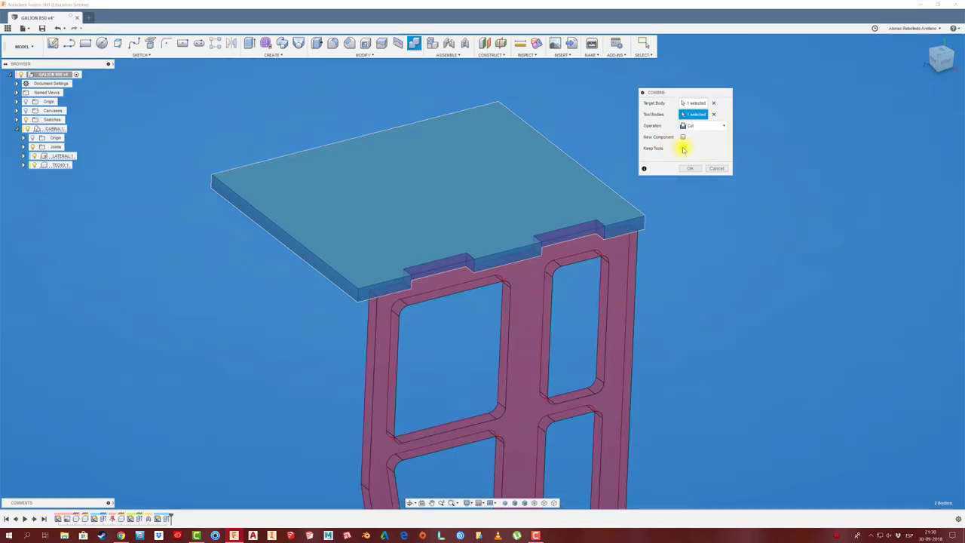
pyautogui.click(692, 168)
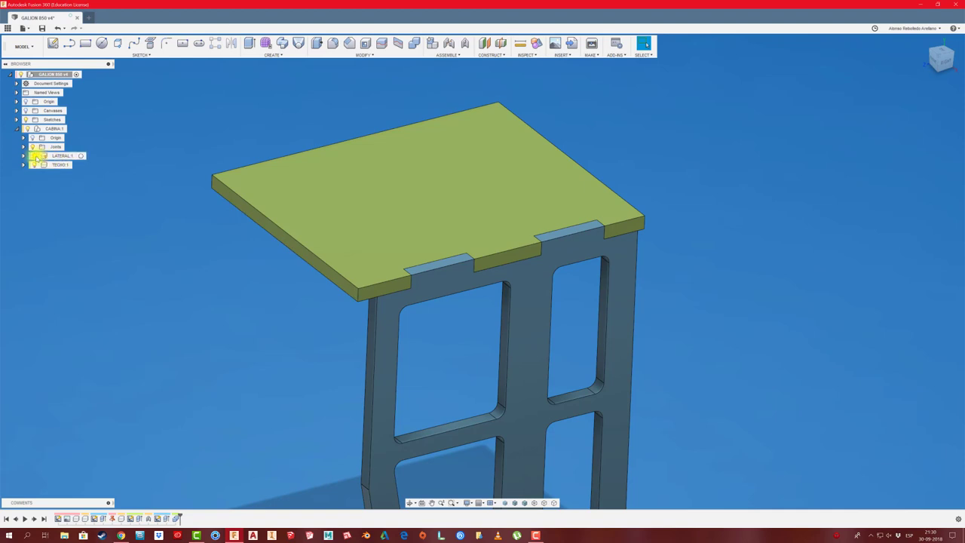
pyautogui.click(35, 156)
pyautogui.click(35, 156)
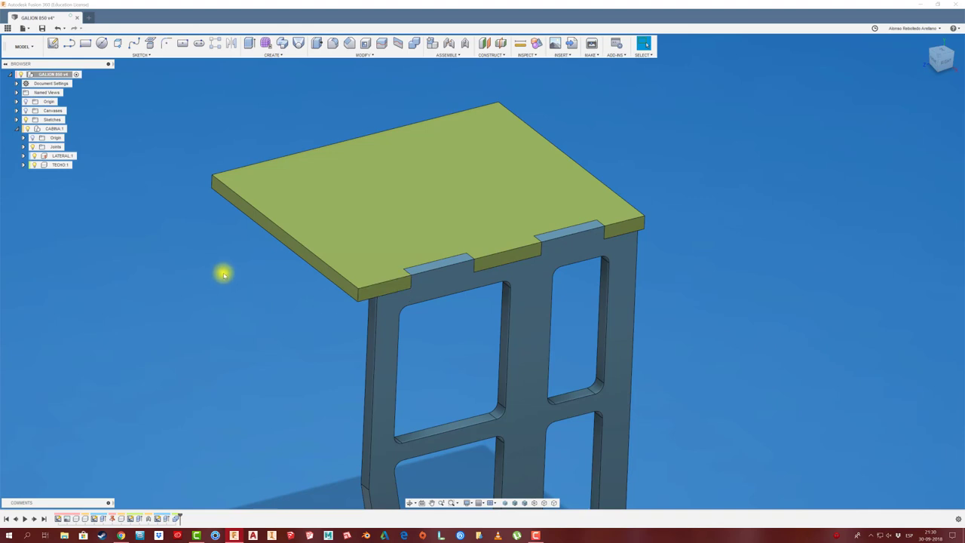
pyautogui.moveTo(216, 253)
pyautogui.keyDown('shift'); pyautogui.mouseDown(button='middle')
pyautogui.moveTo(241, 215)
pyautogui.moveTo(252, 252)
pyautogui.moveTo(435, 254)
pyautogui.mouseUp(button='middle'); pyautogui.keyUp('shift')
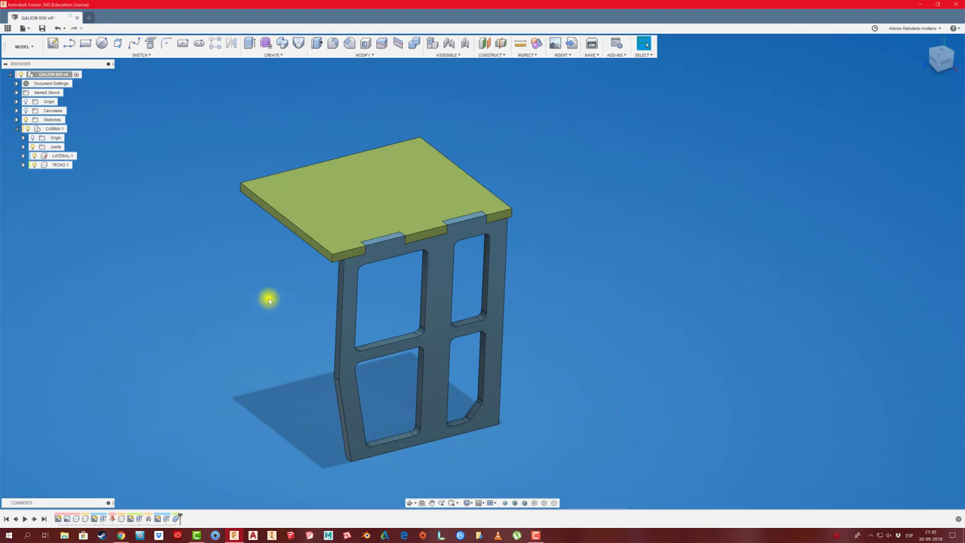
# Copy LATERAL:1, paste it into CABINA:1 as LATERAL:2, and move it -55 mm along X.
pyautogui.rightClick(67, 156)
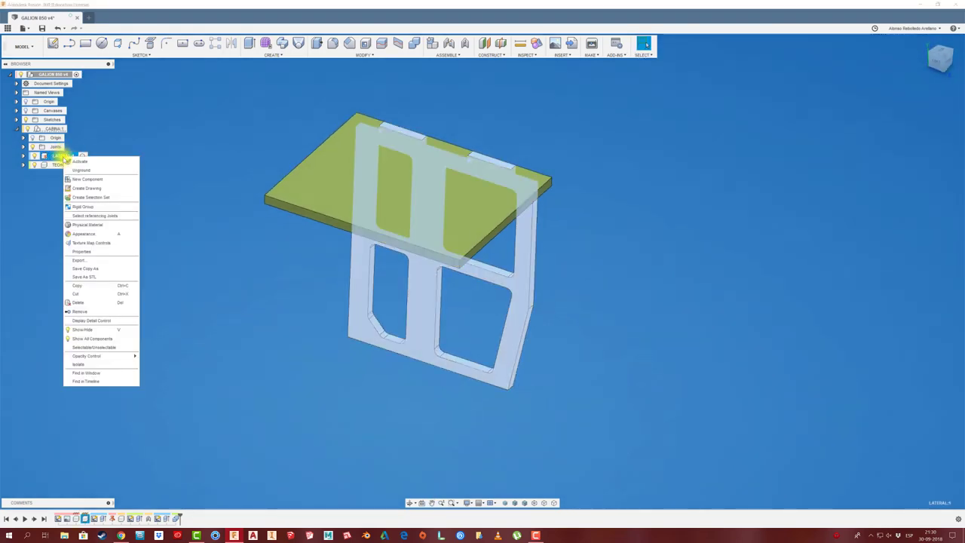
pyautogui.click(78, 287)
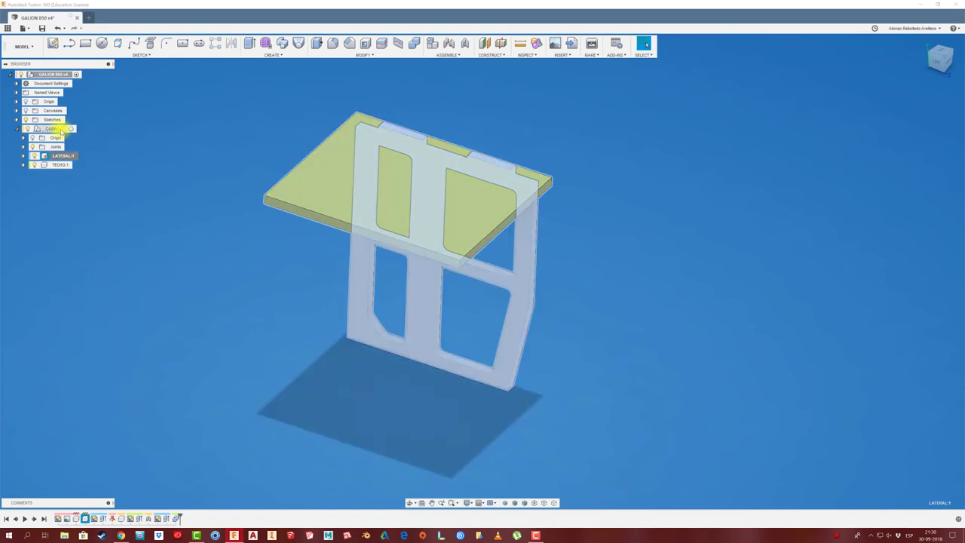
pyautogui.rightClick(65, 128)
pyautogui.click(86, 270)
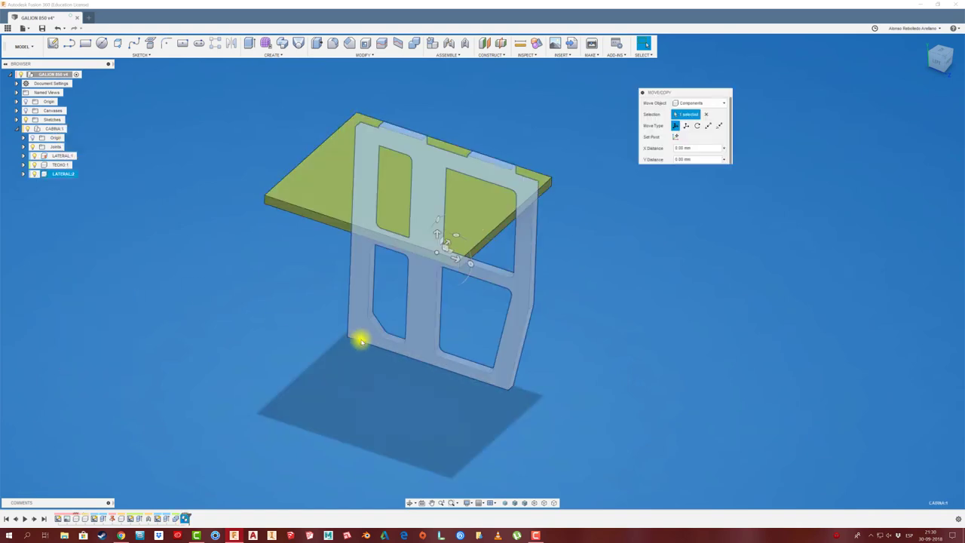
pyautogui.moveTo(450, 240); pyautogui.dragTo(363, 325)
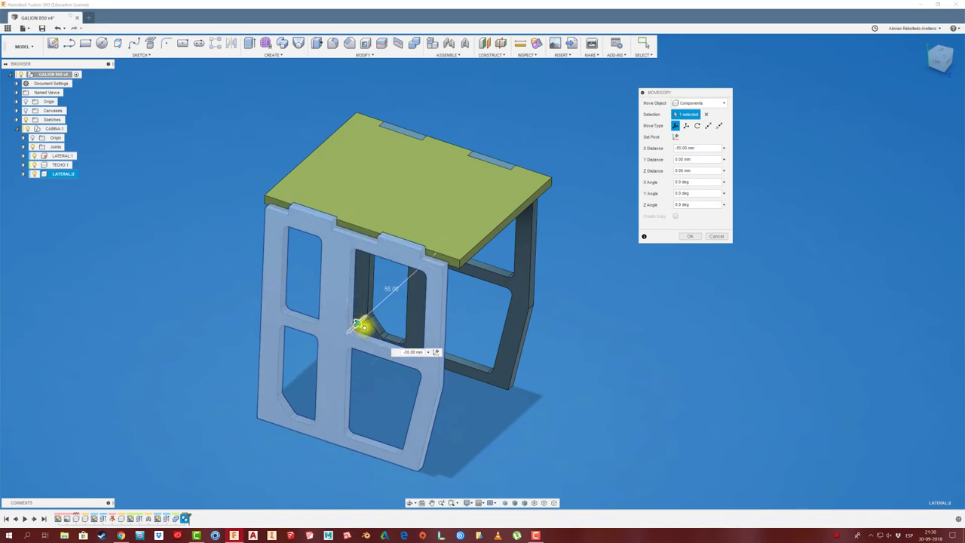
pyautogui.click(689, 238)
pyautogui.moveTo(638, 259)
pyautogui.keyDown('shift'); pyautogui.mouseDown(button='middle')
pyautogui.moveTo(467, 291)
pyautogui.moveTo(452, 280)
pyautogui.moveTo(450, 294)
pyautogui.moveTo(422, 304)
pyautogui.moveTo(481, 271)
pyautogui.moveTo(620, 226)
pyautogui.moveTo(469, 276)
pyautogui.moveTo(381, 282)
pyautogui.moveTo(465, 285)
pyautogui.moveTo(476, 121)
pyautogui.moveTo(515, 91)
pyautogui.moveTo(517, 45)
pyautogui.moveTo(423, 110)
pyautogui.mouseUp(button='middle'); pyautogui.keyUp('shift')
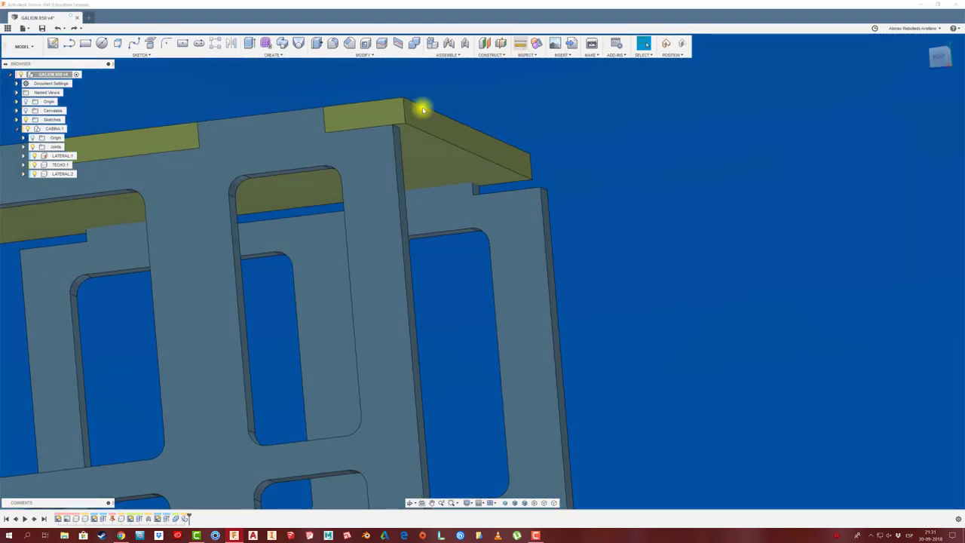
# Measure the 1.529 mm gap between LATERAL:2's vertical edge and the roof plate edge.
pyautogui.press('i')
pyautogui.click(393, 130)
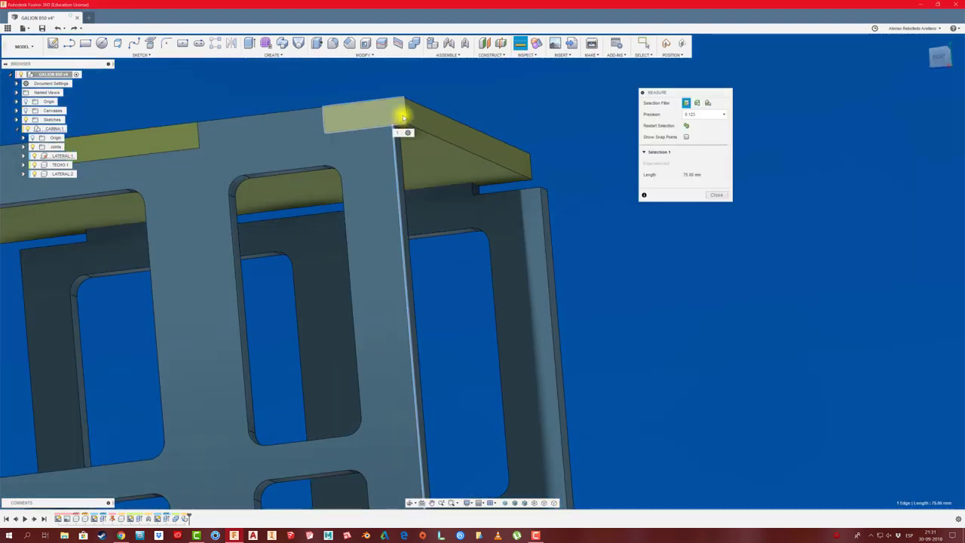
pyautogui.click(405, 117)
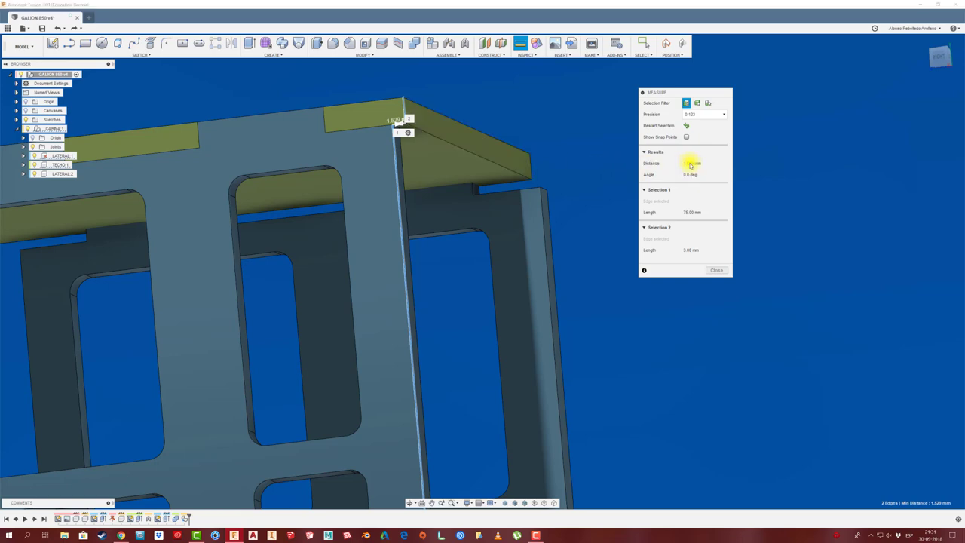
pyautogui.moveTo(688, 164)
pyautogui.keyDown('shift'); pyautogui.mouseDown(button='middle')
pyautogui.moveTo(543, 183)
pyautogui.moveTo(519, 200)
pyautogui.moveTo(394, 62)
pyautogui.moveTo(414, 47)
pyautogui.mouseUp(button='middle'); pyautogui.keyUp('shift')
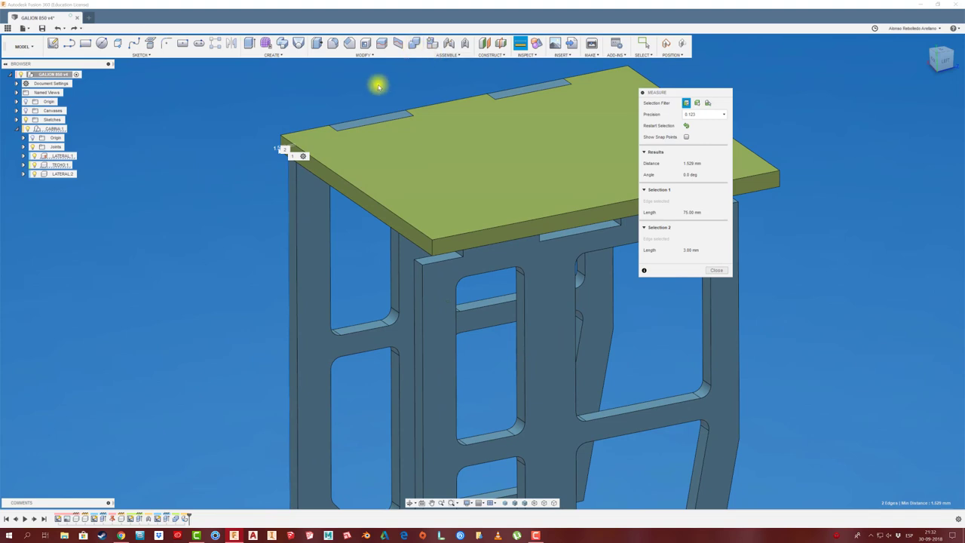
pyautogui.press('Escape')
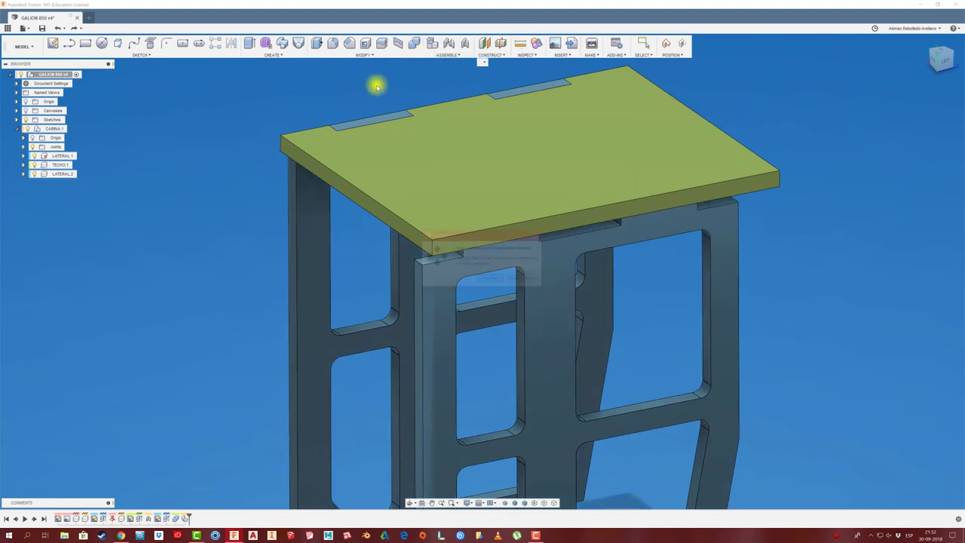
# Rigidly join LATERAL:2's top corner to the roof corner, flipped, with a 1.529 mm offset.
pyautogui.click(524, 280)
pyautogui.press('j')
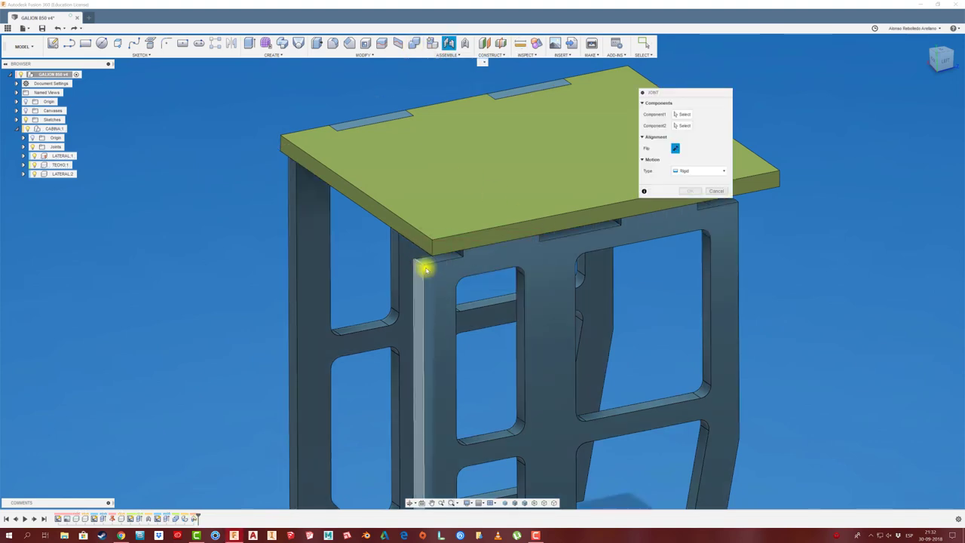
pyautogui.click(710, 191)
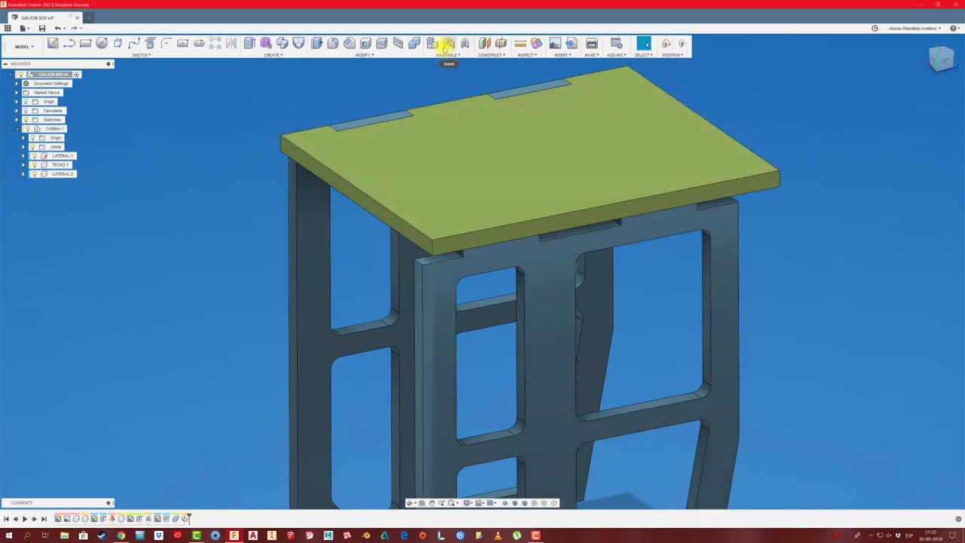
pyautogui.click(447, 47)
pyautogui.click(520, 280)
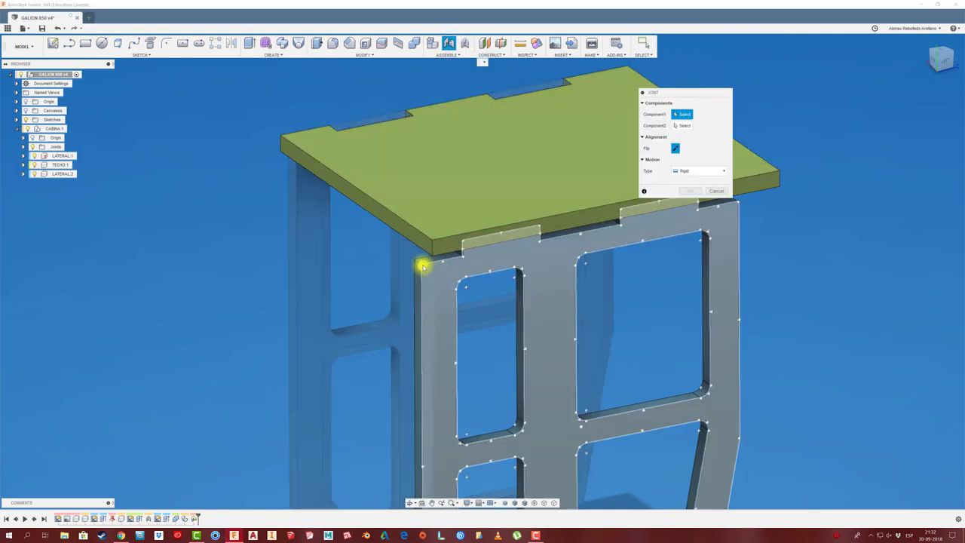
pyautogui.scroll(3, 425, 264)
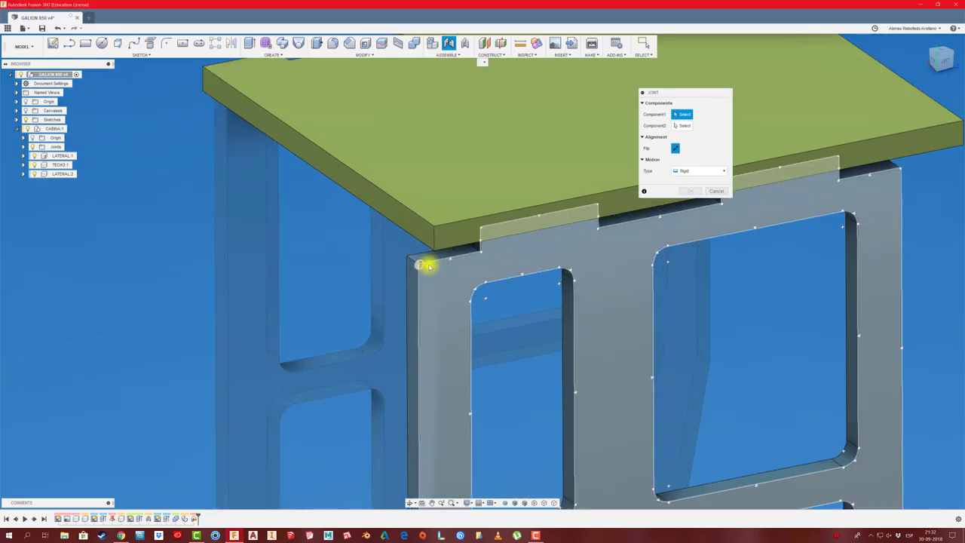
pyautogui.click(424, 264)
pyautogui.click(440, 250)
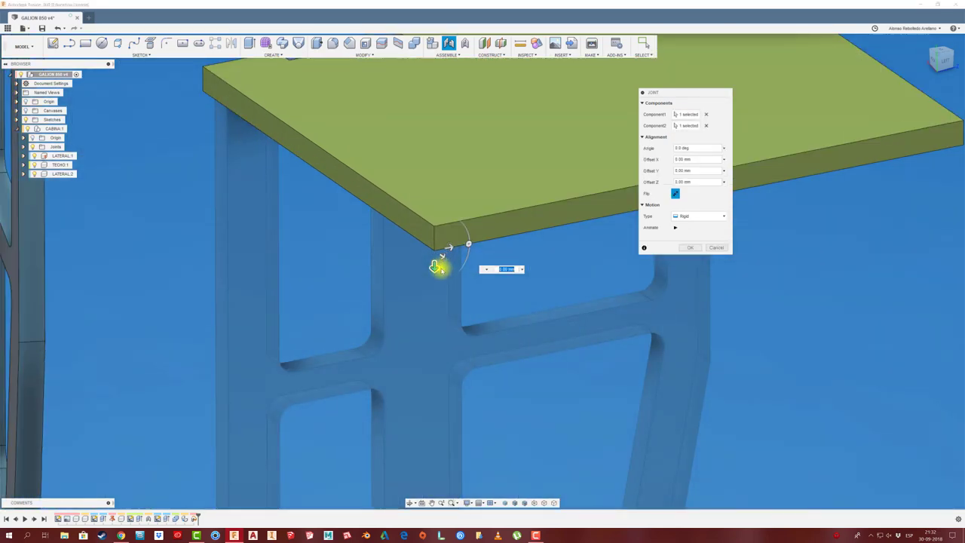
pyautogui.click(675, 195)
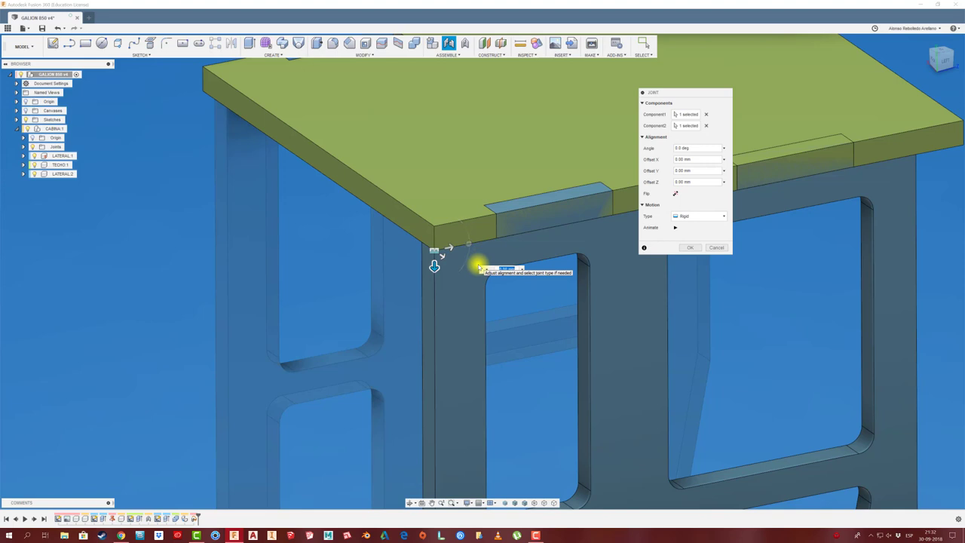
pyautogui.moveTo(477, 265)
pyautogui.mouseDown()
pyautogui.moveTo(434, 269)
pyautogui.moveTo(480, 242)
pyautogui.mouseUp()
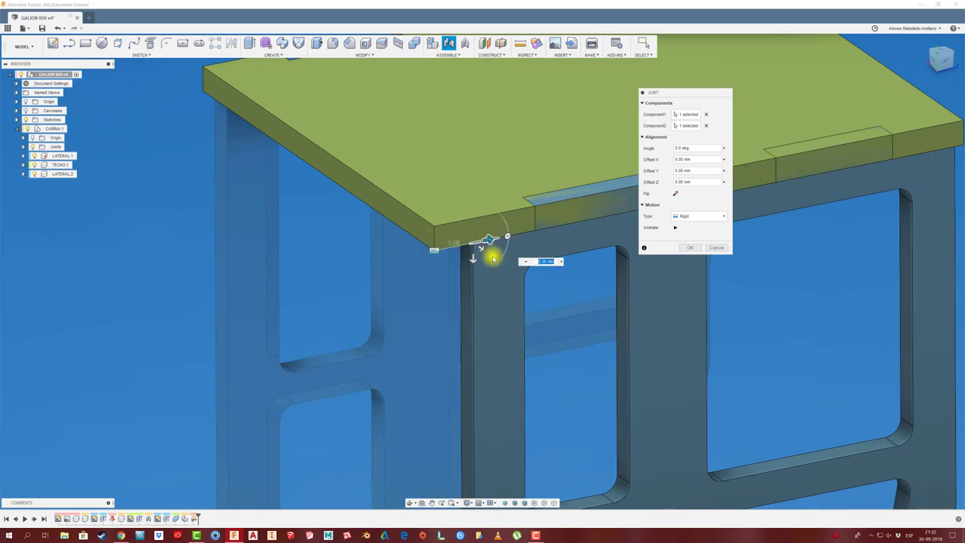
pyautogui.moveTo(531, 264); pyautogui.dragTo(540, 283)
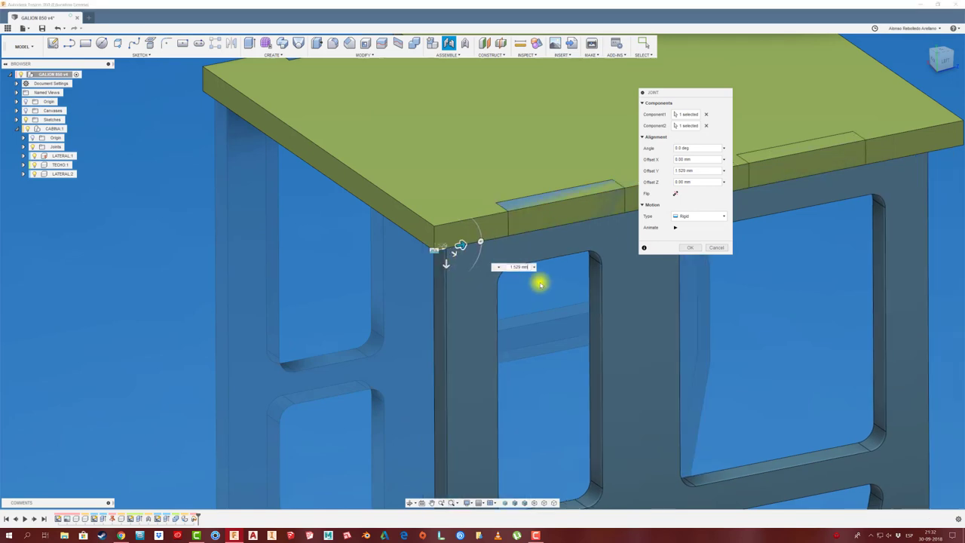
pyautogui.click(687, 246)
pyautogui.keyDown('shift'); pyautogui.moveTo(470, 287); pyautogui.dragTo(304, 228, button='middle'); pyautogui.keyUp('shift')
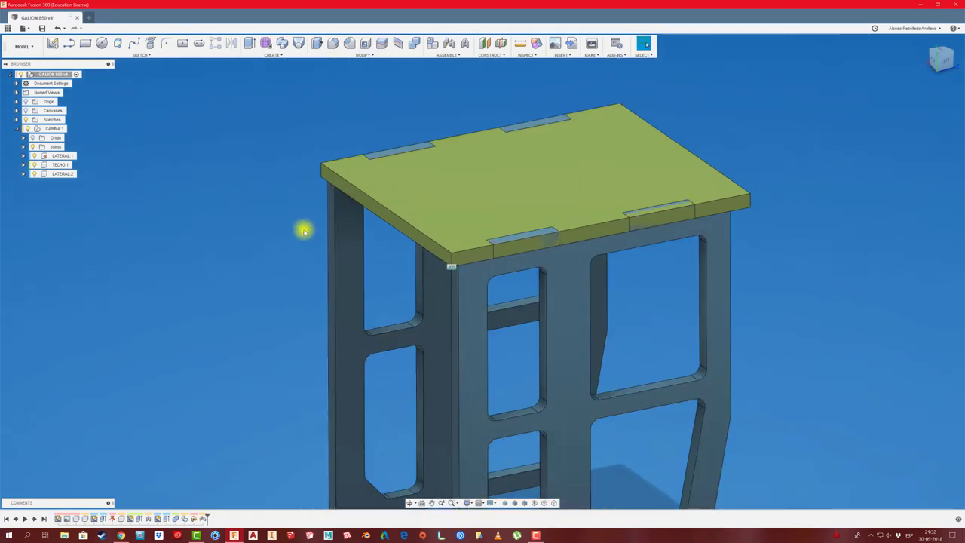
# Combine-cut the roof plate with the second side panel to notch it.
pyautogui.click(414, 43)
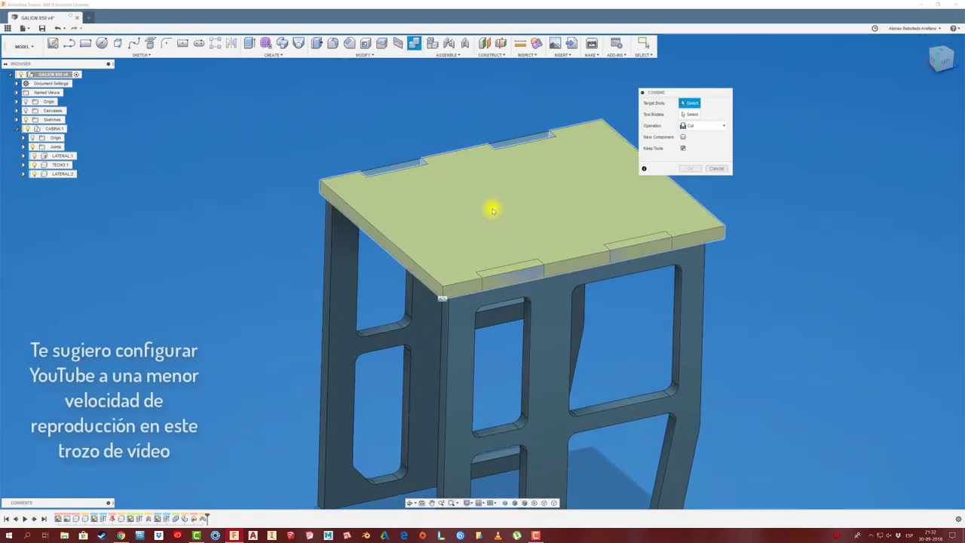
pyautogui.click(545, 200)
pyautogui.click(689, 170)
pyautogui.keyDown('shift'); pyautogui.moveTo(429, 191); pyautogui.dragTo(168, 163, button='middle'); pyautogui.keyUp('shift')
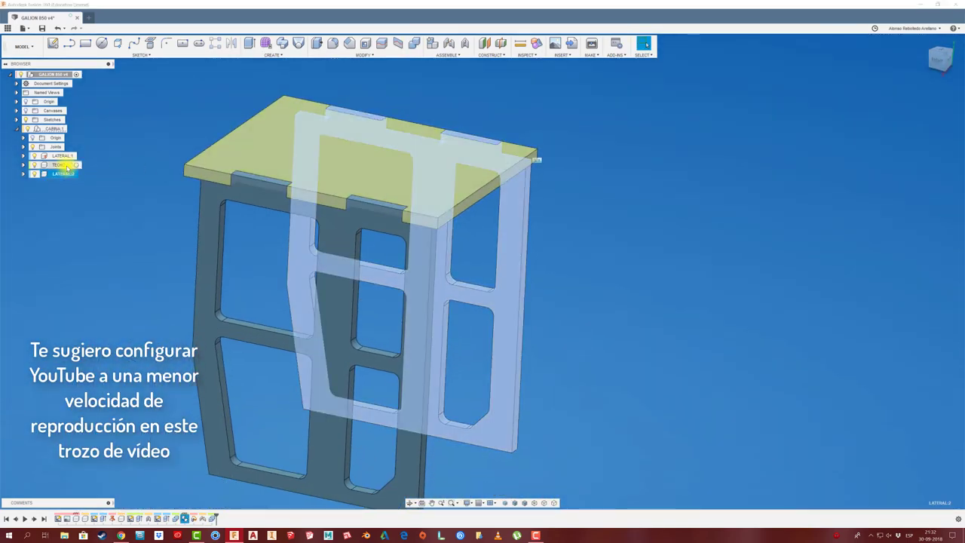
pyautogui.click(99, 163)
# Create a new component named TRASERA inside the cabin assembly.
pyautogui.rightClick(57, 129)
pyautogui.click(83, 155)
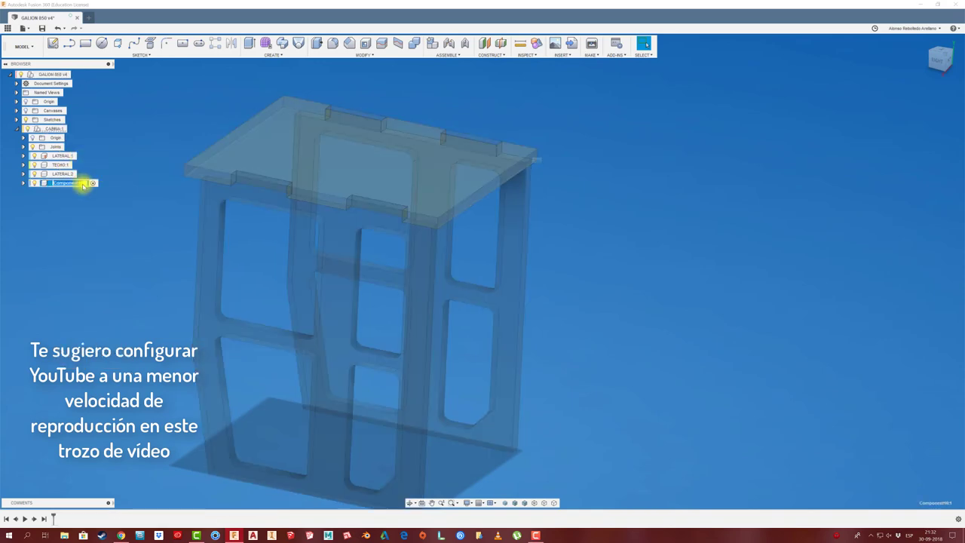
pyautogui.click(53, 43)
# Sketch a thin rectangular strip on the cabin's back face.
pyautogui.click(515, 246)
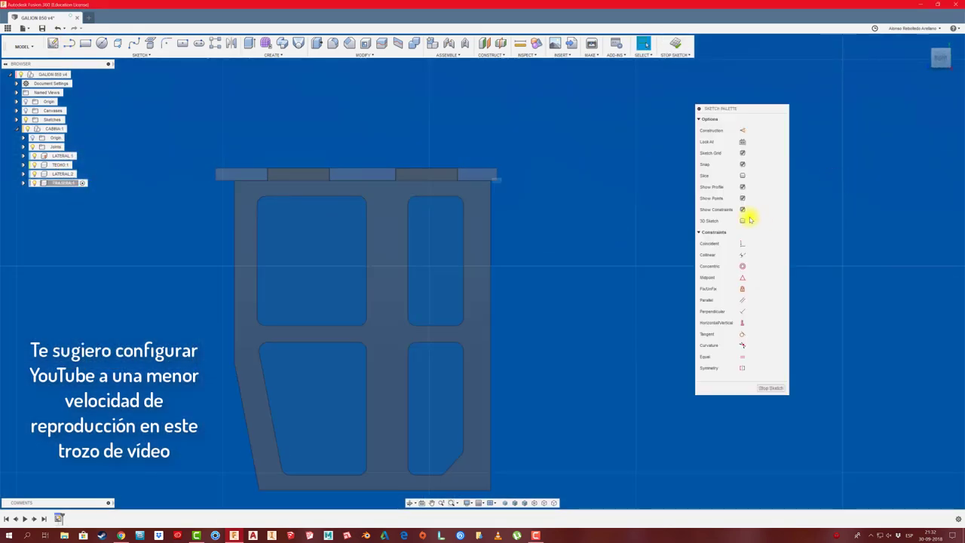
pyautogui.press('r')
pyautogui.click(469, 136)
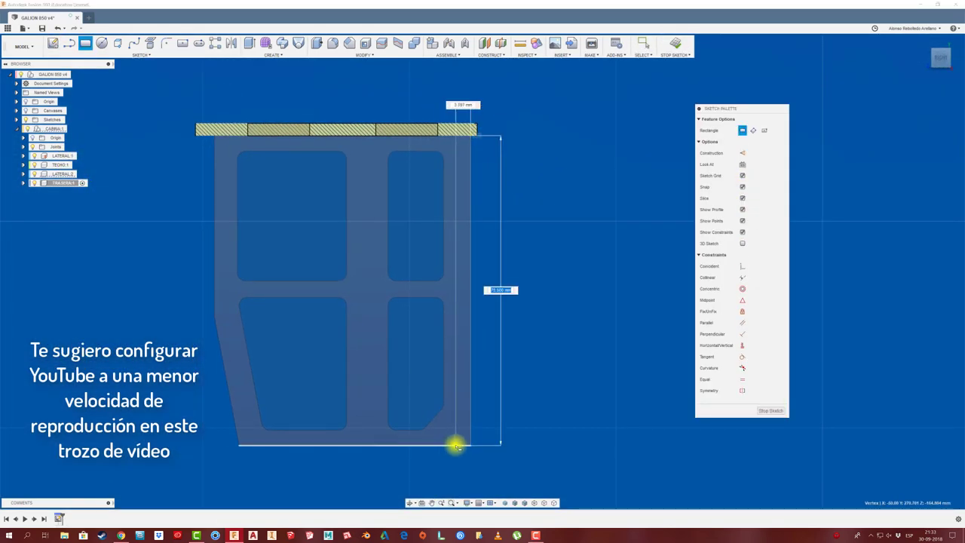
pyautogui.click(456, 446)
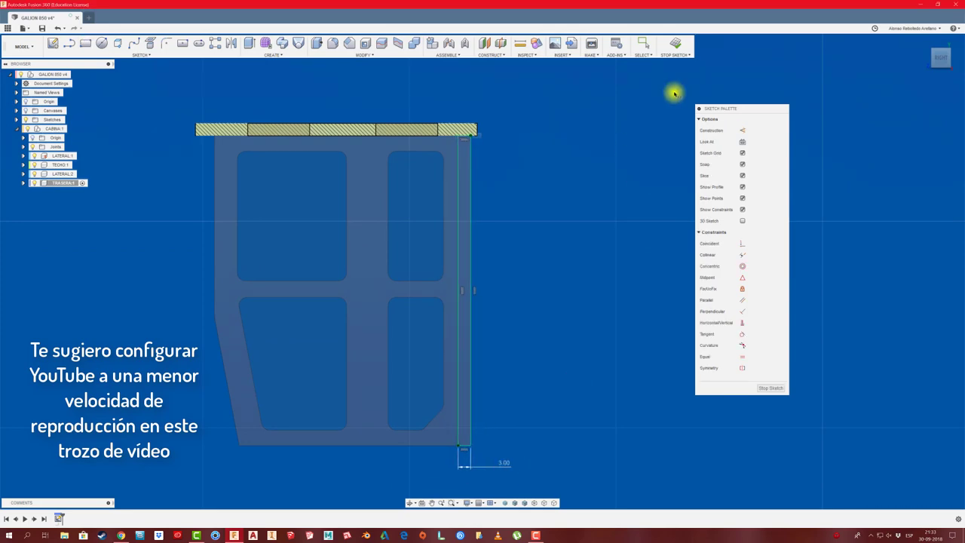
pyautogui.click(676, 43)
# Extrude the strip To Object, up to the far side panel, forming the back panel.
pyautogui.press('e')
pyautogui.click(522, 305)
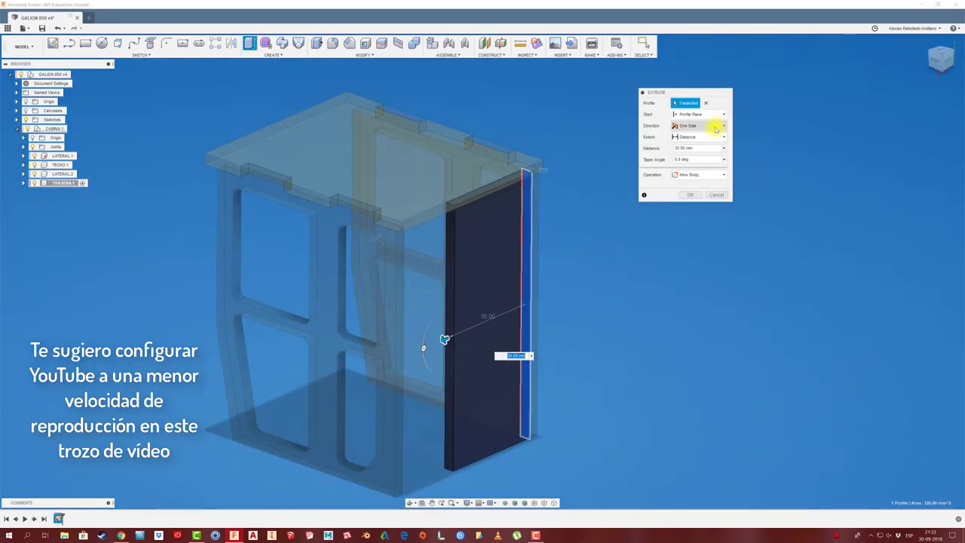
pyautogui.moveTo(719, 137)
pyautogui.keyDown('shift'); pyautogui.mouseDown(button='middle')
pyautogui.moveTo(502, 271)
pyautogui.moveTo(299, 303)
pyautogui.moveTo(414, 355)
pyautogui.moveTo(317, 326)
pyautogui.mouseUp(button='middle'); pyautogui.keyUp('shift')
pyautogui.moveTo(317, 324)
pyautogui.mouseDown()
pyautogui.moveTo(308, 301)
pyautogui.moveTo(255, 312)
pyautogui.mouseUp()
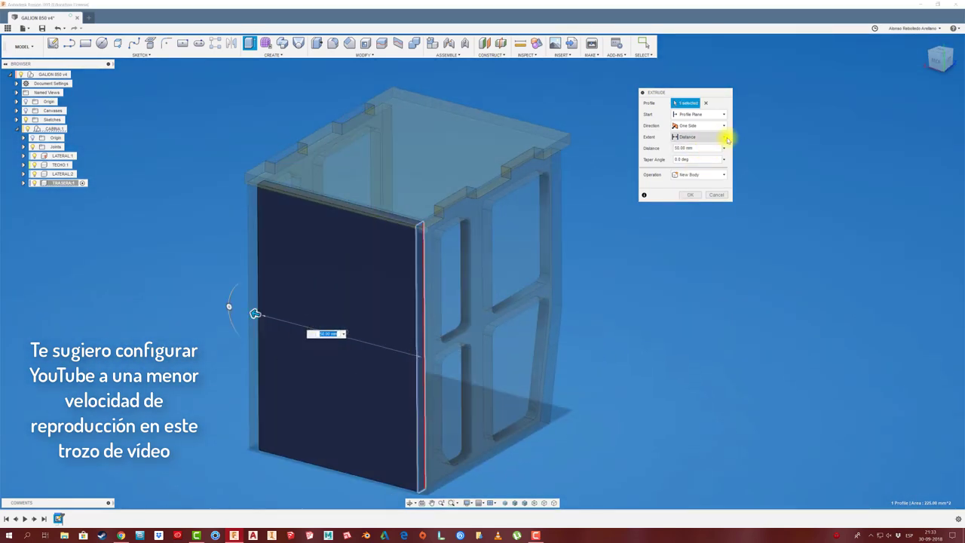
pyautogui.click(723, 138)
pyautogui.click(686, 154)
pyautogui.click(291, 297)
pyautogui.click(689, 231)
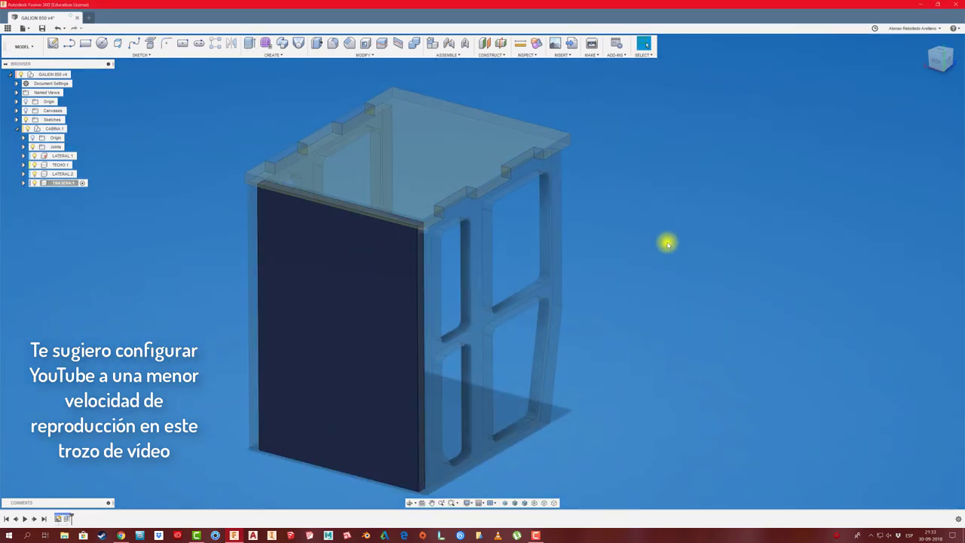
pyautogui.keyDown('shift'); pyautogui.moveTo(665, 241); pyautogui.dragTo(13, 84, button='middle'); pyautogui.keyUp('shift')
# Activate the top-level design and rigidly join TRASERA:1 to the cabin.
pyautogui.click(76, 74)
pyautogui.keyDown('shift'); pyautogui.moveTo(108, 101); pyautogui.dragTo(508, 47, button='middle'); pyautogui.keyUp('shift')
pyautogui.click(465, 43)
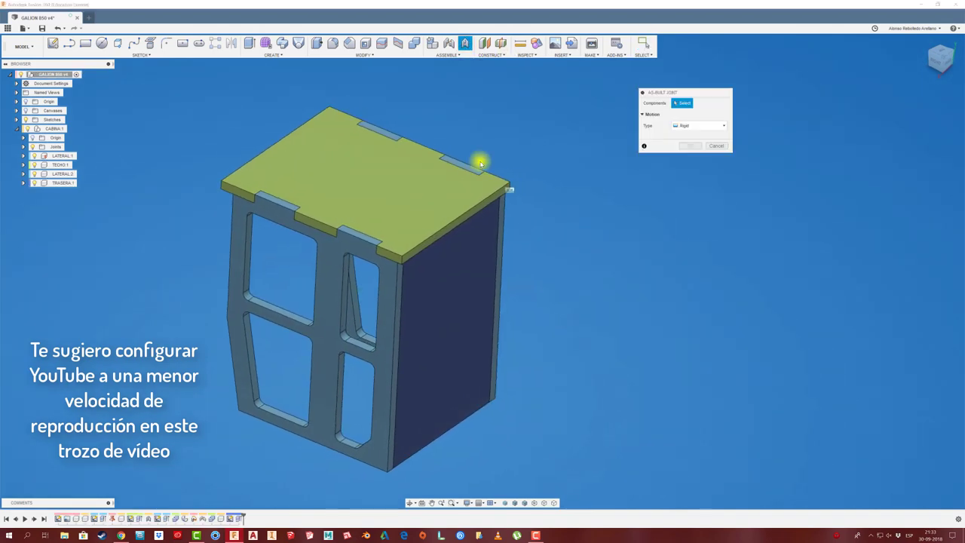
pyautogui.click(688, 157)
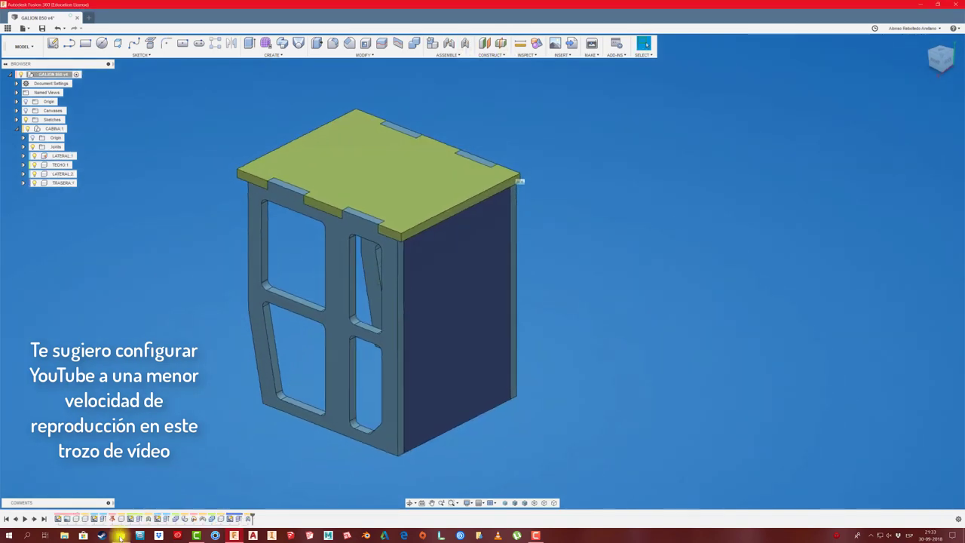
# Preview a reference photo of the grader.
pyautogui.scroll(-5, 356, 149)
pyautogui.scroll(-2, 452, 302)
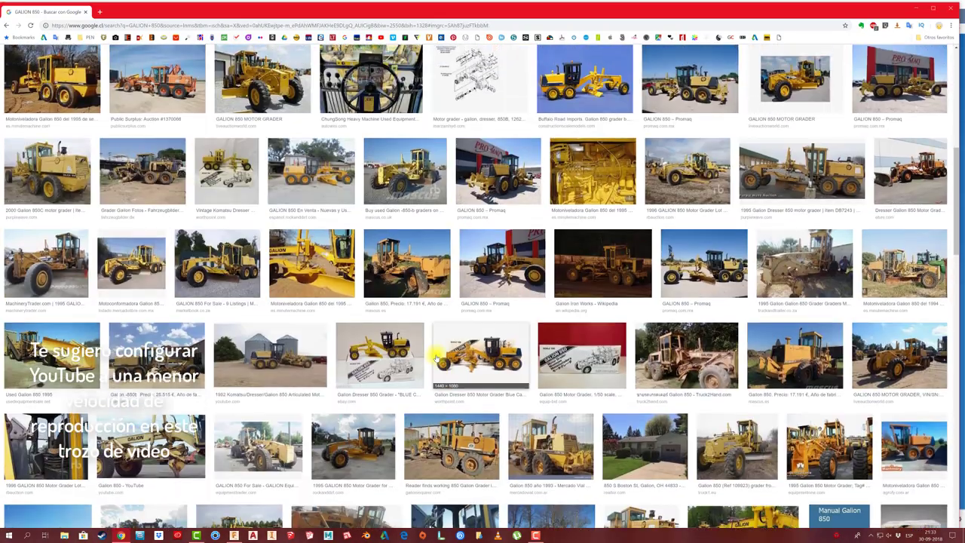
pyautogui.scroll(6, 521, 443)
pyautogui.click(583, 447)
# Activate TRASERA:1 and sketch a center rectangle on the back panel's face.
pyautogui.click(234, 535)
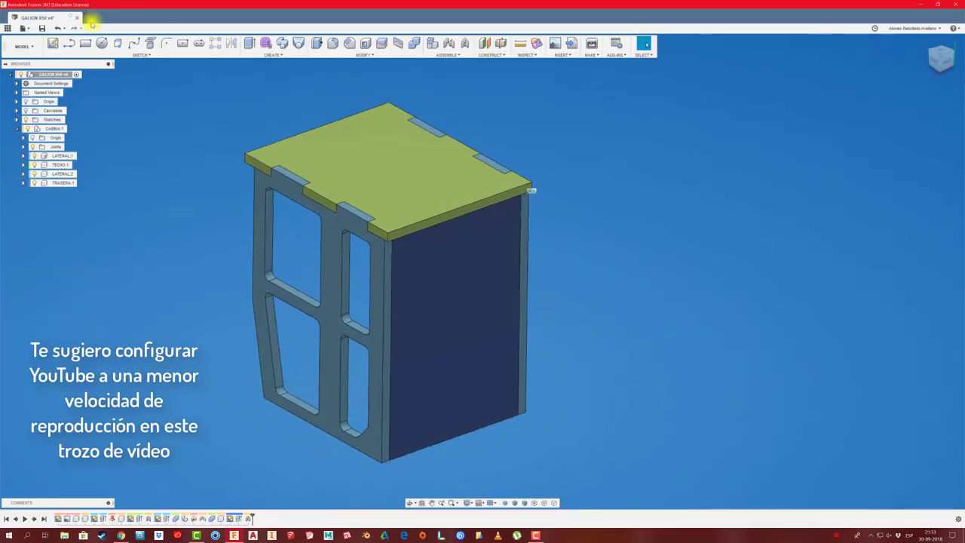
pyautogui.click(64, 182)
pyautogui.click(416, 254)
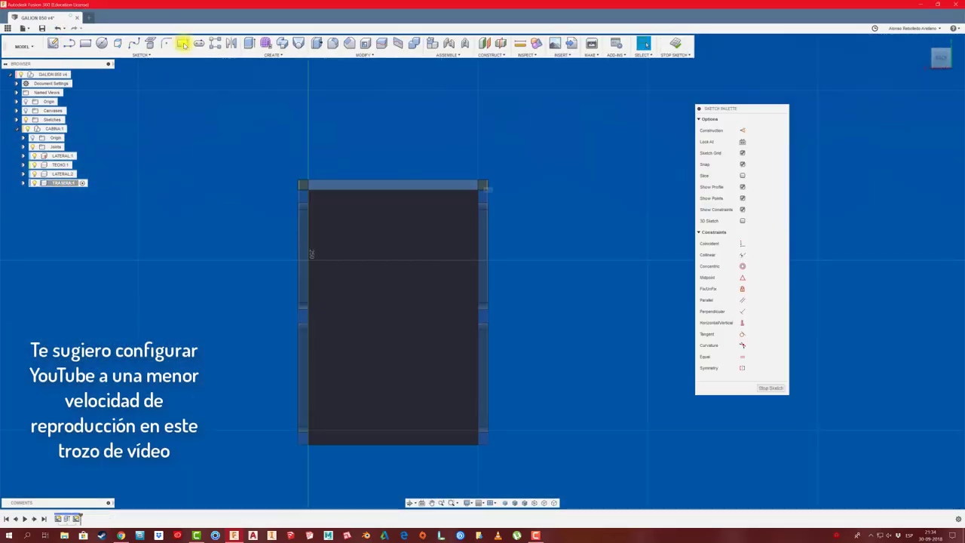
pyautogui.click(183, 43)
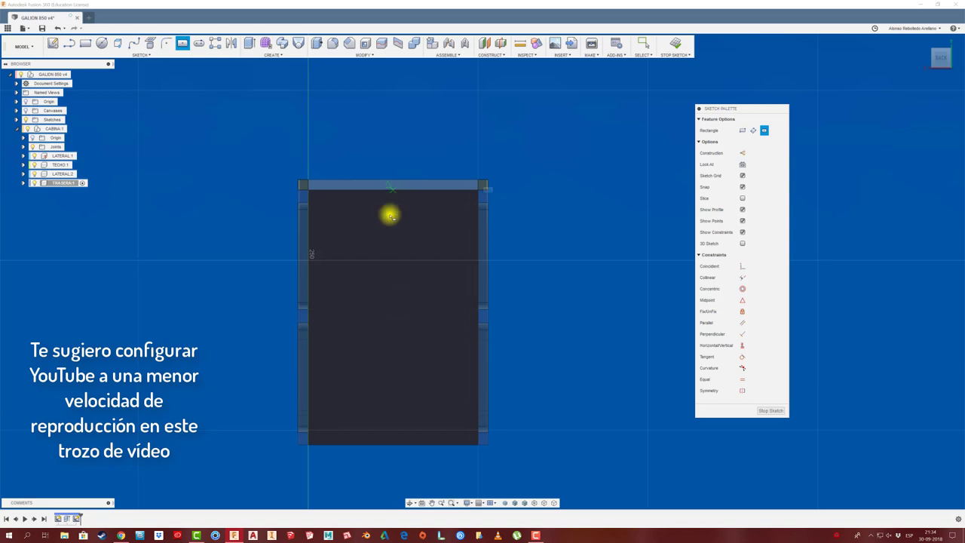
pyautogui.click(392, 309)
pyautogui.click(450, 216)
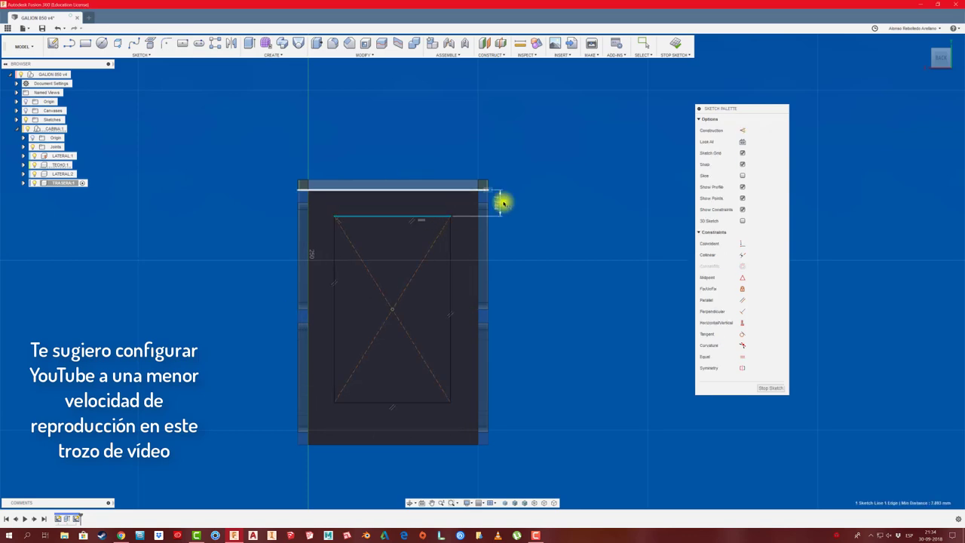
# Dimension the window 10 mm below the top and 3 mm from the right and left sides.
pyautogui.click(502, 202)
pyautogui.write('10')
pyautogui.press('Return')
pyautogui.click(508, 242)
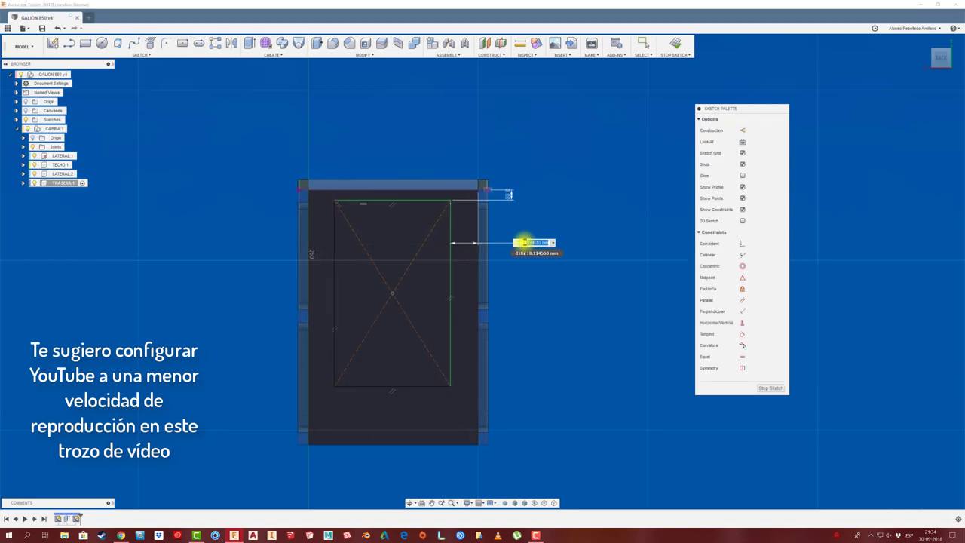
pyautogui.write('3')
pyautogui.press('Return')
pyautogui.click(308, 263)
pyautogui.click(352, 324)
pyautogui.click(254, 304)
pyautogui.write('3')
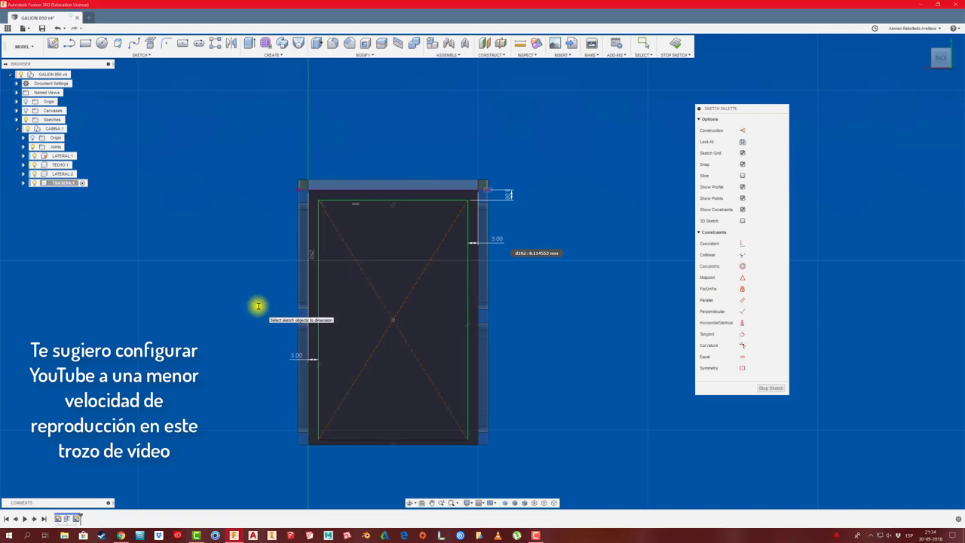
pyautogui.press('Return')
# Draw a horizontal split line across the rectangle and trim away its lower part.
pyautogui.click(317, 310)
pyautogui.click(469, 308)
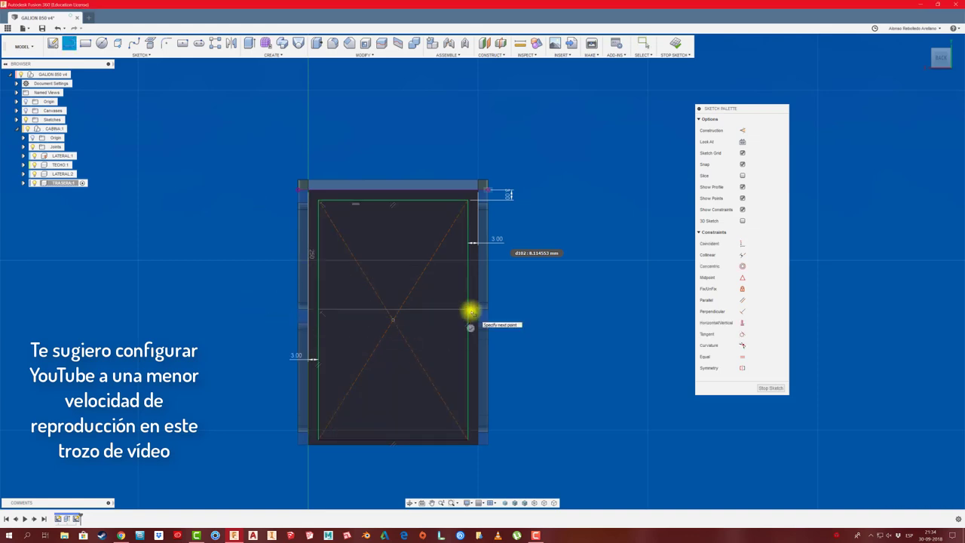
pyautogui.press('t')
pyautogui.click(469, 377)
pyautogui.scroll(3, 278, 295)
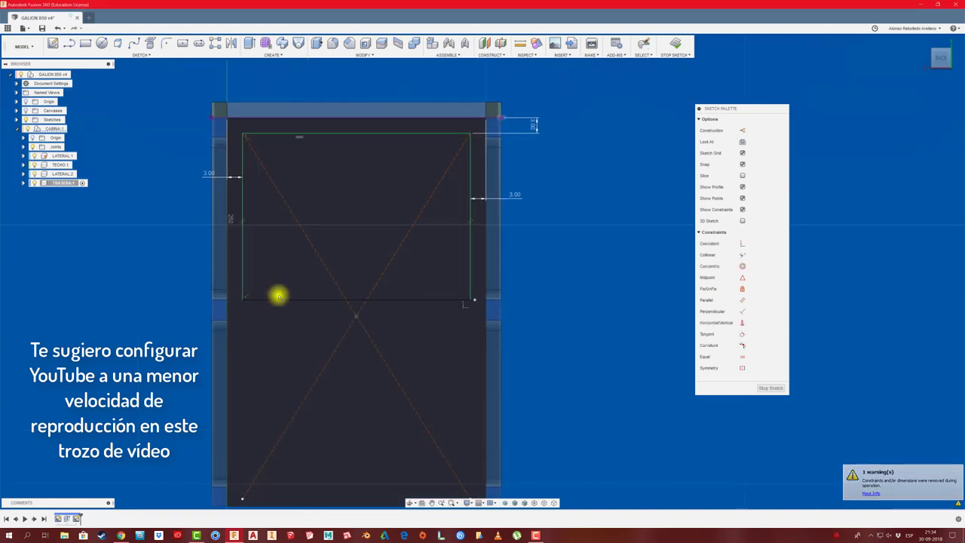
pyautogui.scroll(2, 553, 302)
pyautogui.scroll(-4, 626, 297)
pyautogui.press('F6')
# Extrude the upper window profile as a cut through the back panel.
pyautogui.press('e')
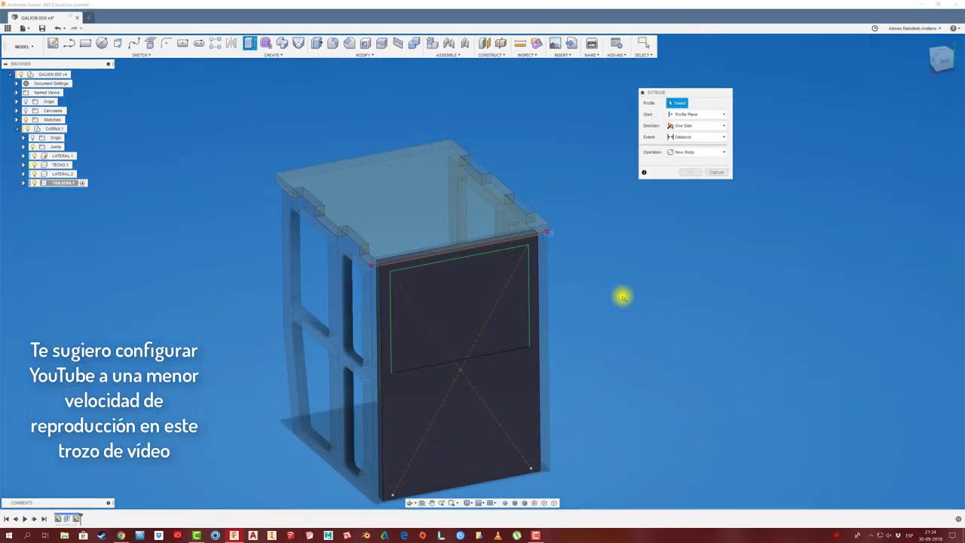
pyautogui.click(459, 312)
pyautogui.press('Return')
# Fillet two window corners at 2 mm.
pyautogui.press('f')
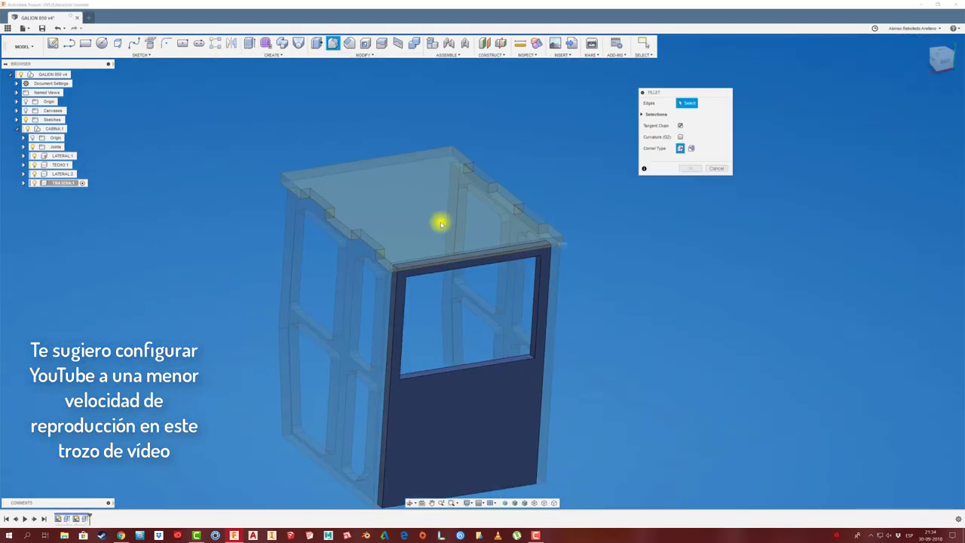
pyautogui.scroll(2, 439, 220)
pyautogui.click(539, 388)
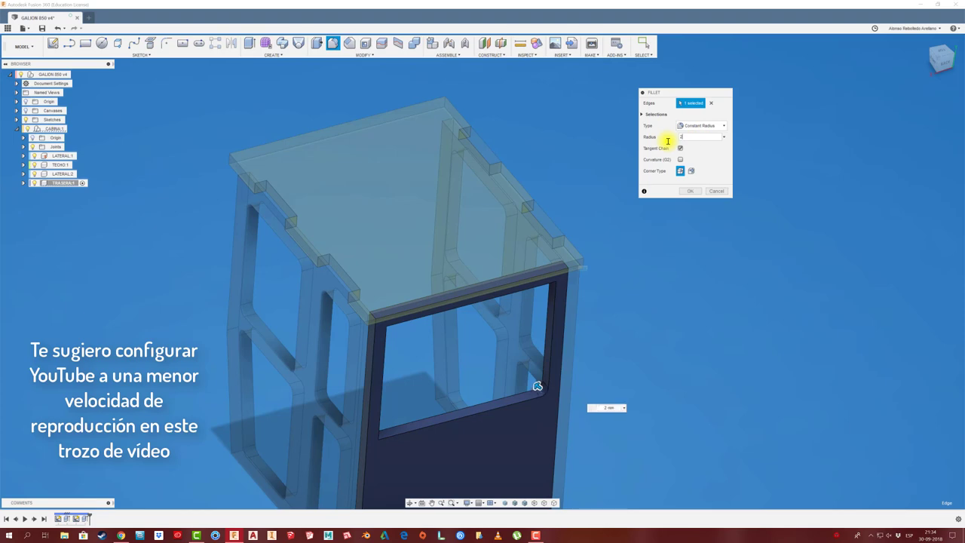
pyautogui.keyDown('shift'); pyautogui.moveTo(453, 340); pyautogui.dragTo(248, 415, button='middle'); pyautogui.keyUp('shift')
pyautogui.click(689, 191)
pyautogui.click(333, 43)
pyautogui.click(248, 415)
pyautogui.click(716, 189)
# Abandon a further corner fillet and make the back panel component active.
pyautogui.press('f')
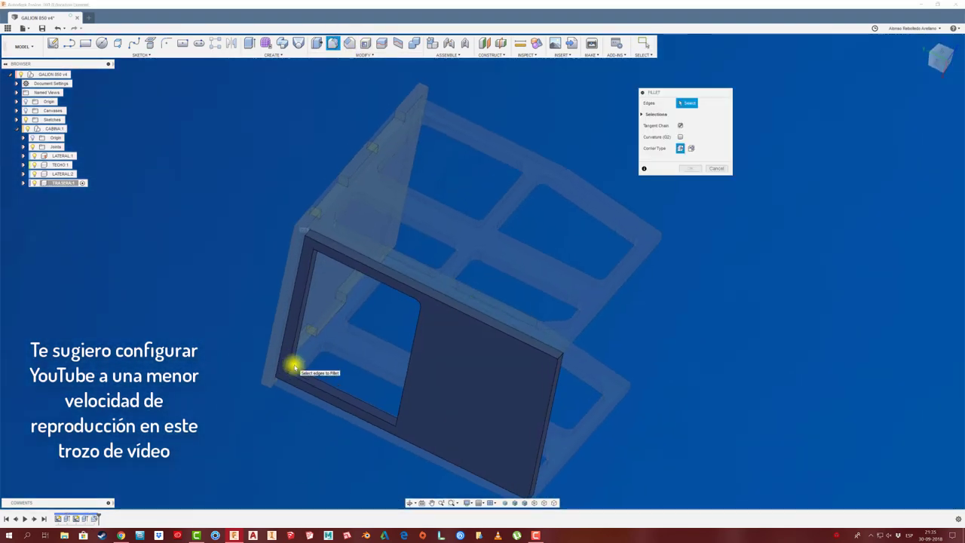
pyautogui.click(293, 367)
pyautogui.keyDown('shift'); pyautogui.moveTo(317, 359); pyautogui.dragTo(388, 370, button='middle'); pyautogui.keyUp('shift')
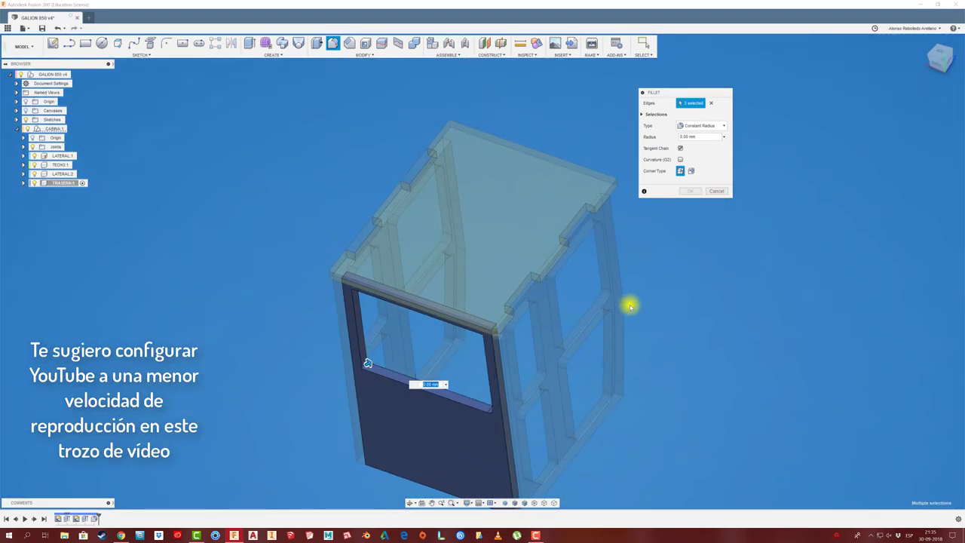
pyautogui.press('Escape')
pyautogui.moveTo(625, 308)
pyautogui.keyDown('shift'); pyautogui.mouseDown(button='middle')
pyautogui.moveTo(189, 166)
pyautogui.moveTo(400, 319)
pyautogui.mouseUp(button='middle'); pyautogui.keyUp('shift')
pyautogui.click(83, 182)
# Sketch two rectangles on the rear panel's side edges and extrude them 3 mm as tabs.
pyautogui.click(53, 43)
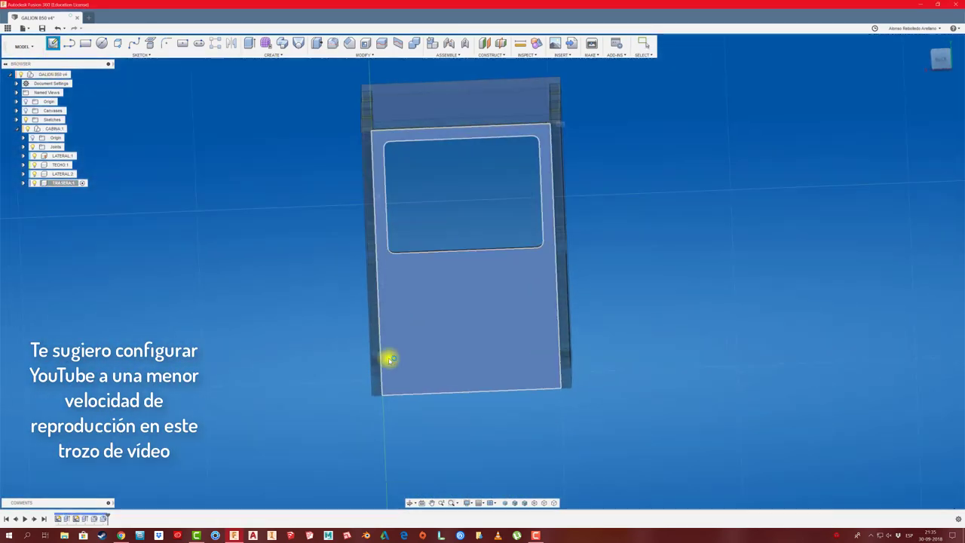
pyautogui.click(390, 359)
pyautogui.click(86, 43)
pyautogui.click(368, 319)
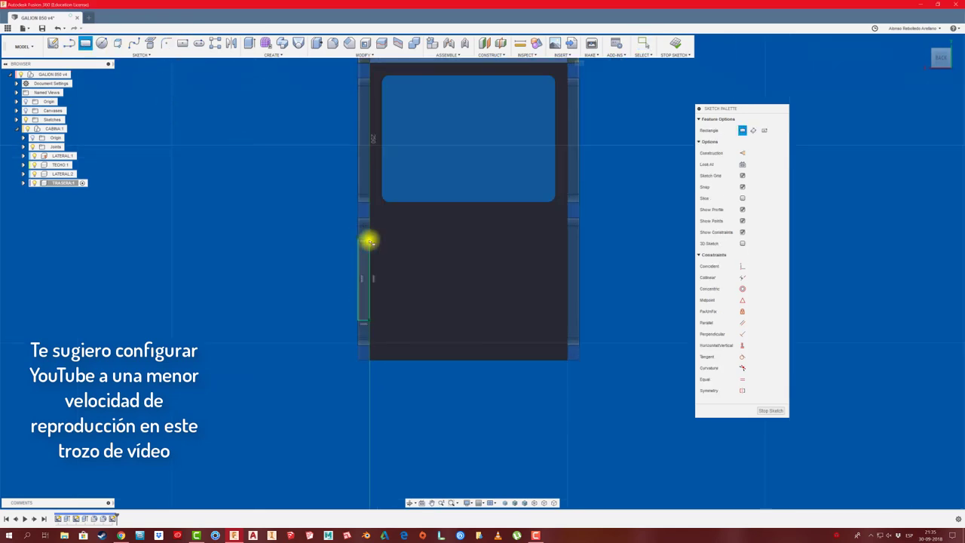
pyautogui.click(588, 281)
pyautogui.keyDown('shift'); pyautogui.moveTo(589, 281); pyautogui.dragTo(351, 338, button='middle'); pyautogui.keyUp('shift')
pyautogui.write('e')
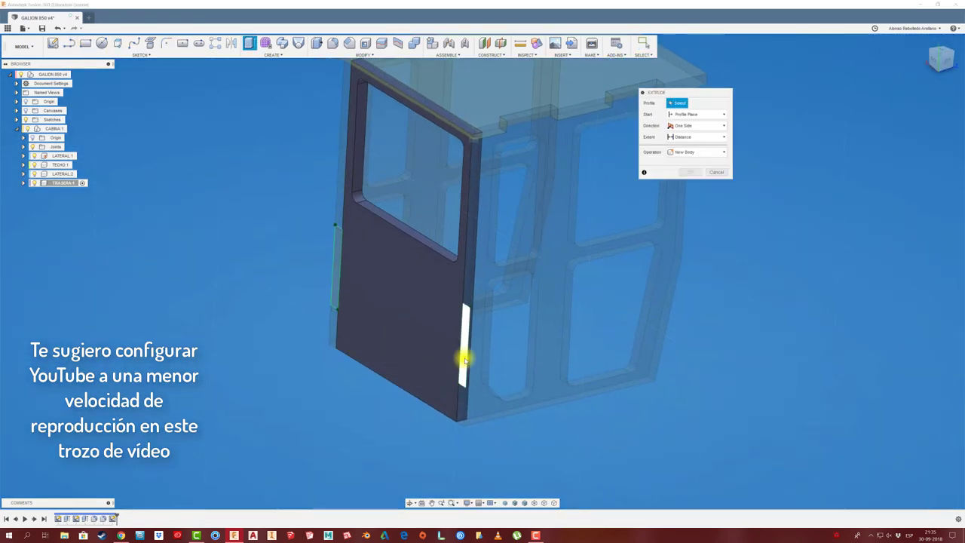
pyautogui.write('3')
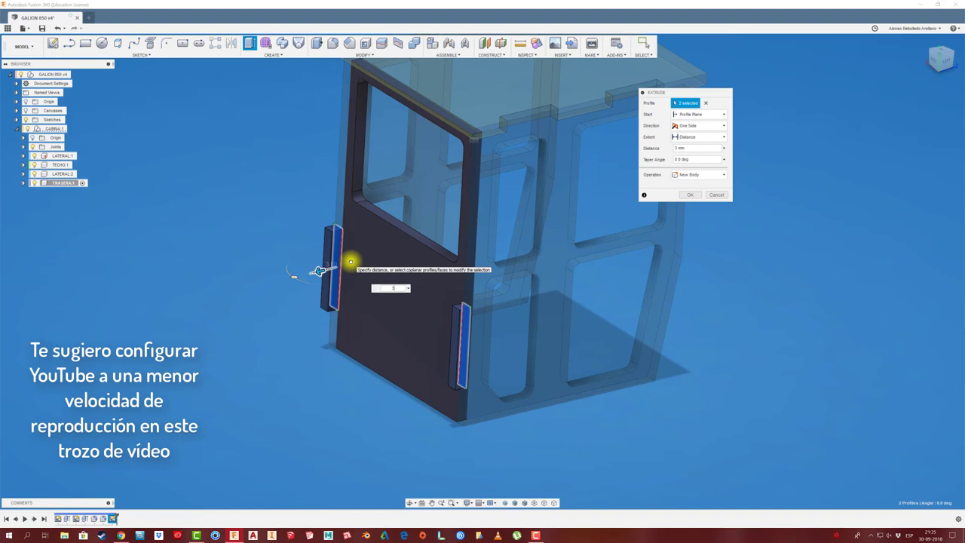
pyautogui.press('Return')
pyautogui.click(75, 73)
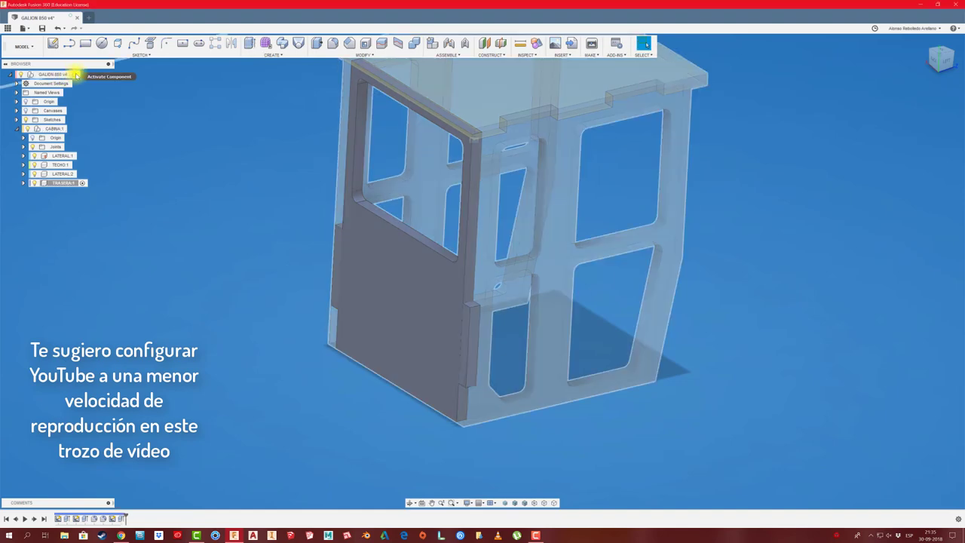
pyautogui.click(414, 43)
# Cut the back panel's tab slots into the cabin body with a Combine Cut, keeping the tools.
pyautogui.click(429, 338)
pyautogui.moveTo(429, 338); pyautogui.dragTo(646, 134)
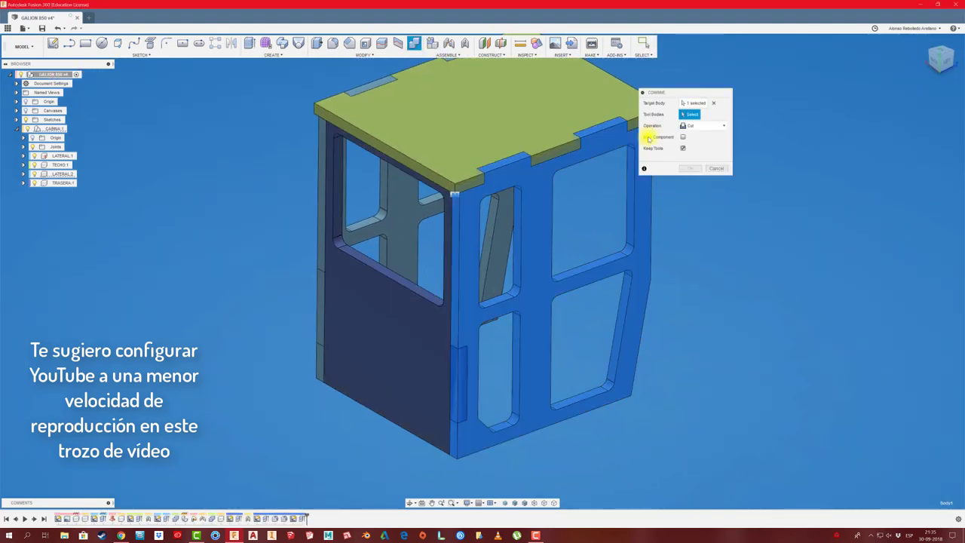
pyautogui.press('Return')
# Add a new component under CABINA:1 for the front panel.
pyautogui.keyDown('shift'); pyautogui.moveTo(703, 179); pyautogui.dragTo(201, 224, button='middle'); pyautogui.keyUp('shift')
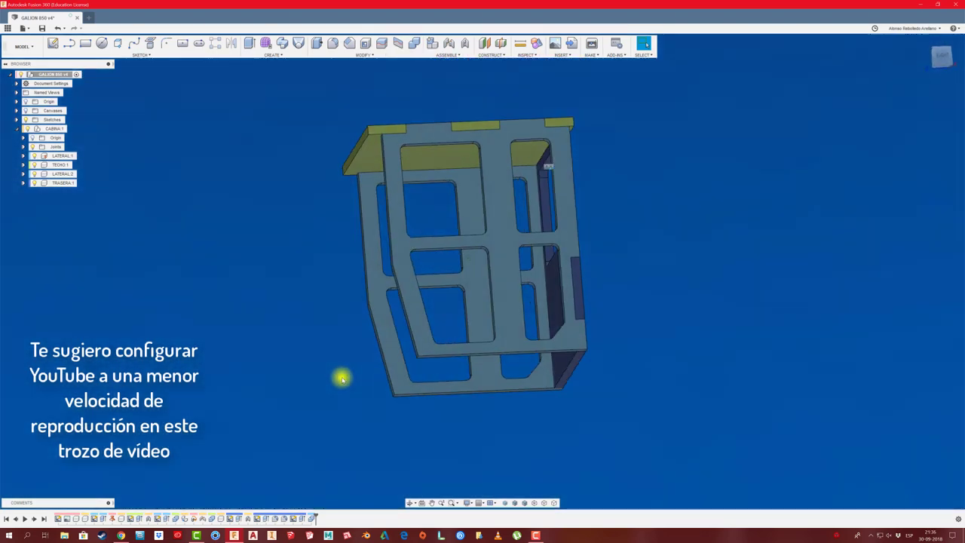
pyautogui.rightClick(53, 128)
pyautogui.click(86, 195)
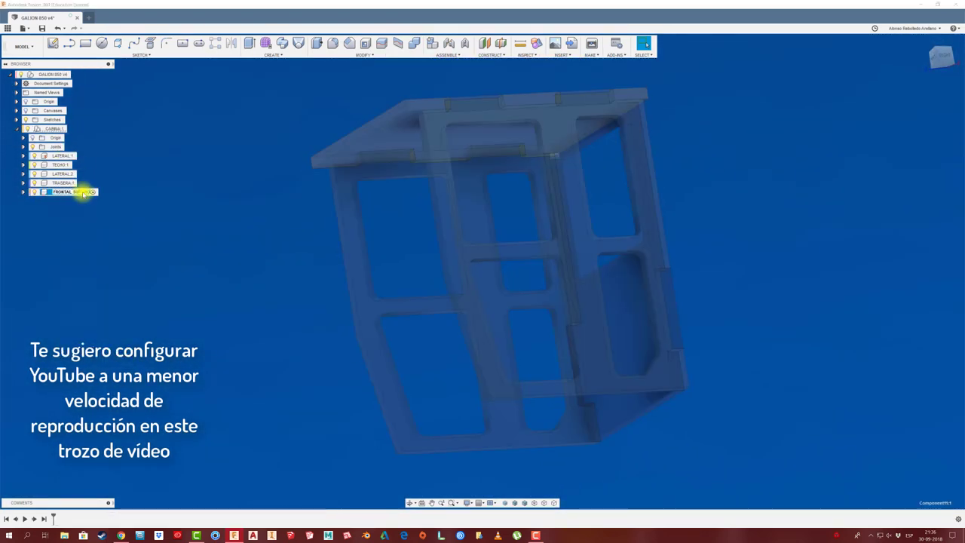
# Sketch a thin 3 mm-wide vertical rectangle on the upper front panel face.
pyautogui.click(54, 44)
pyautogui.click(352, 241)
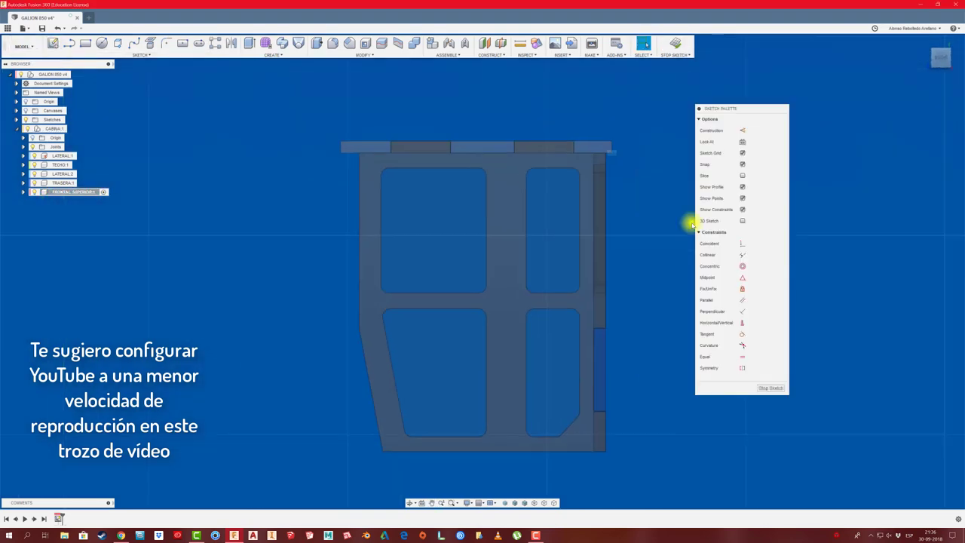
pyautogui.press('r')
pyautogui.click(307, 123)
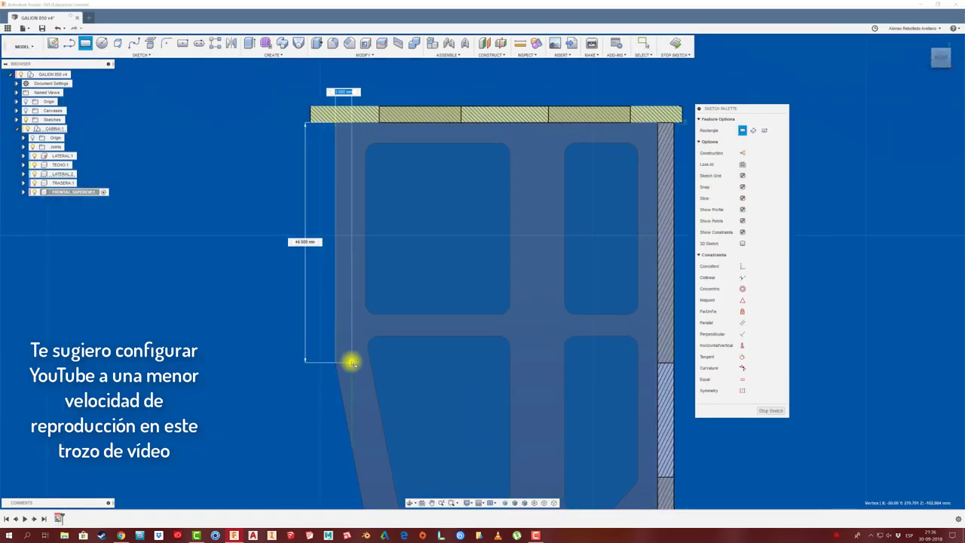
pyautogui.click(351, 363)
pyautogui.press('Escape')
pyautogui.click(274, 360)
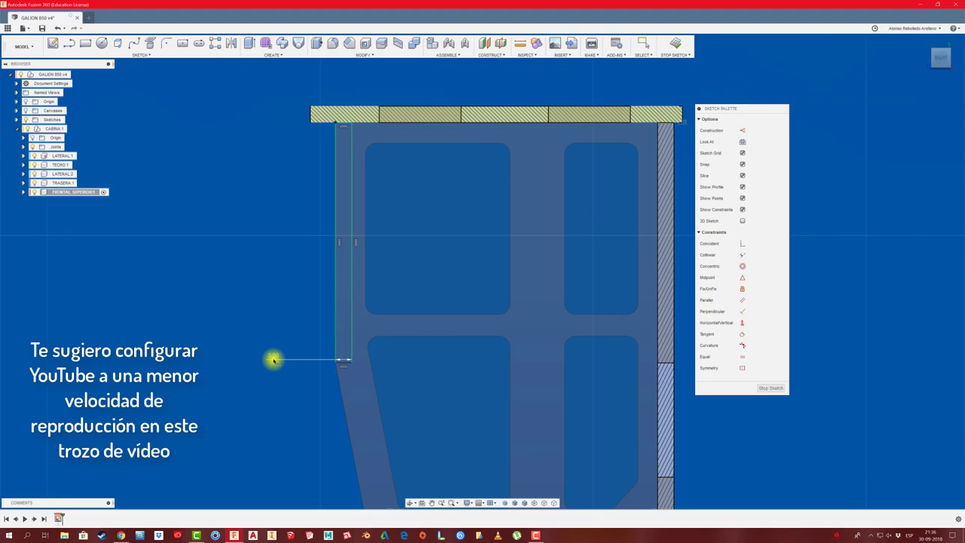
pyautogui.click(769, 390)
# Extrude the thin rectangle with Extent To Object until it meets the side frame.
pyautogui.press('e')
pyautogui.click(383, 370)
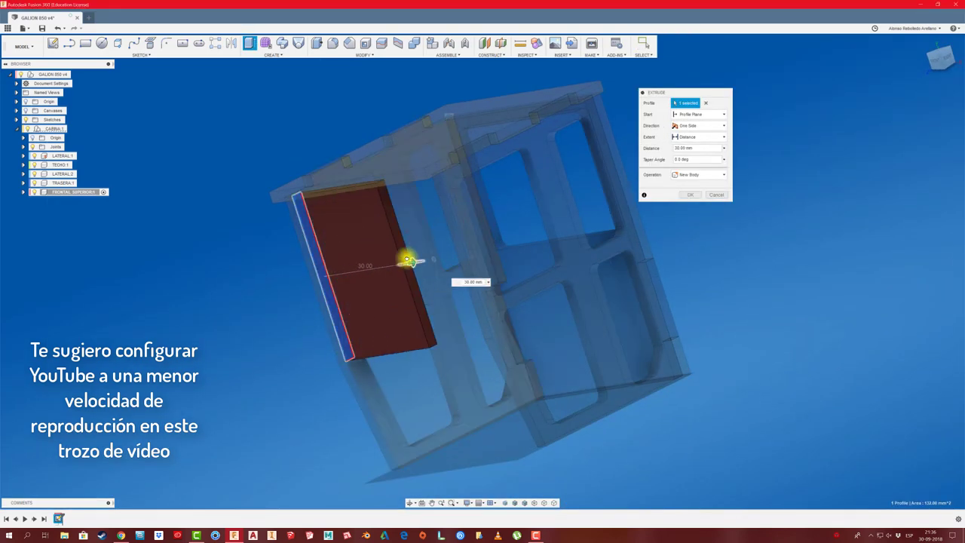
pyautogui.keyDown('shift'); pyautogui.moveTo(407, 260); pyautogui.dragTo(556, 248, button='middle'); pyautogui.keyUp('shift')
pyautogui.click(698, 137)
pyautogui.click(694, 160)
pyautogui.click(490, 323)
pyautogui.keyDown('shift'); pyautogui.moveTo(491, 324); pyautogui.dragTo(450, 295, button='middle'); pyautogui.keyUp('shift')
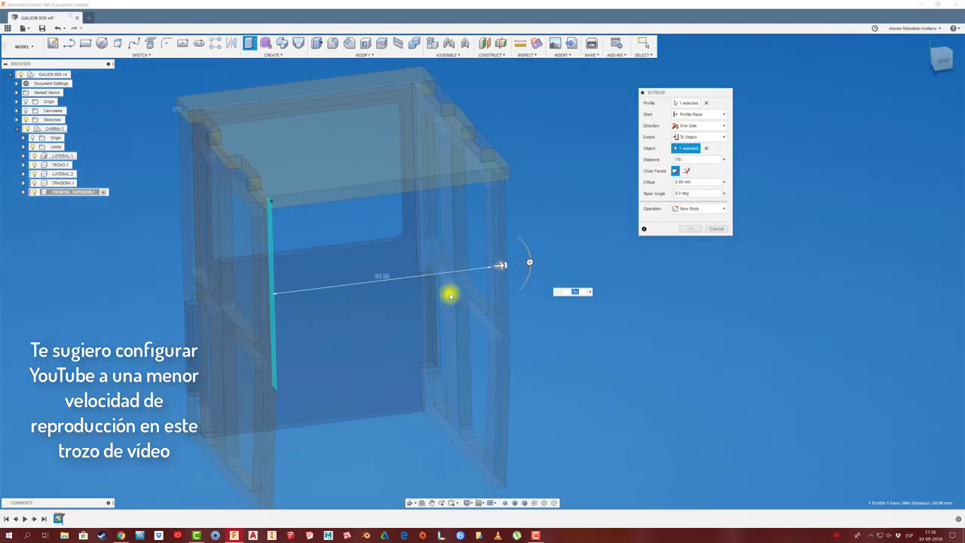
pyautogui.click(705, 148)
pyautogui.keyDown('shift'); pyautogui.moveTo(603, 181); pyautogui.dragTo(512, 340, button='middle'); pyautogui.keyUp('shift')
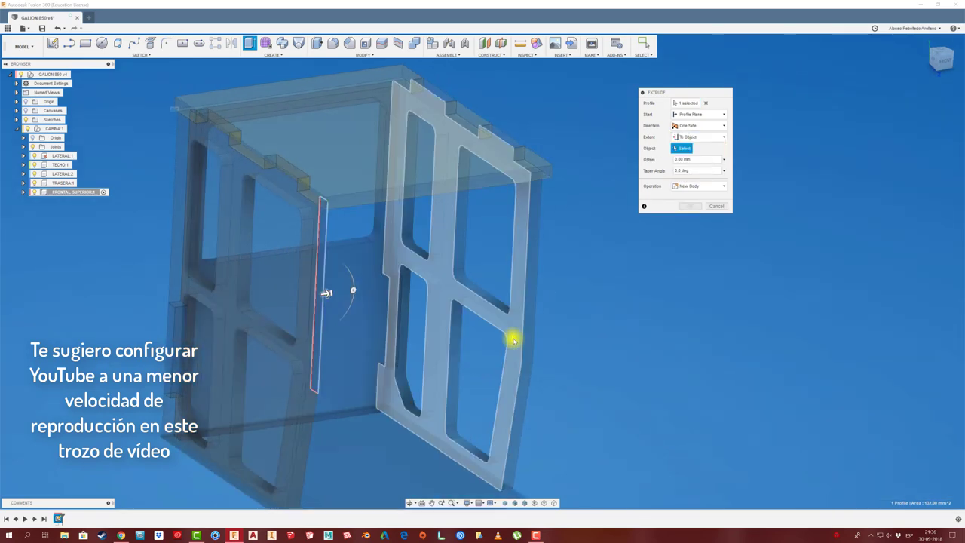
pyautogui.click(513, 340)
pyautogui.click(690, 206)
pyautogui.keyDown('shift'); pyautogui.moveTo(646, 249); pyautogui.dragTo(133, 457, button='middle'); pyautogui.keyUp('shift')
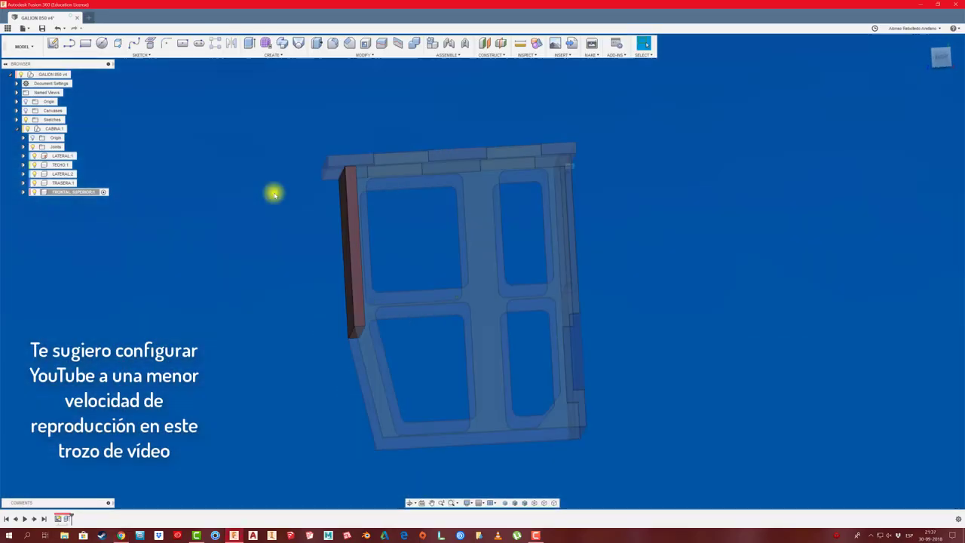
pyautogui.keyDown('shift'); pyautogui.moveTo(273, 194); pyautogui.dragTo(142, 47, button='middle'); pyautogui.keyUp('shift')
# Sketch a center rectangle on the upper front panel's front face.
pyautogui.click(53, 43)
pyautogui.click(422, 291)
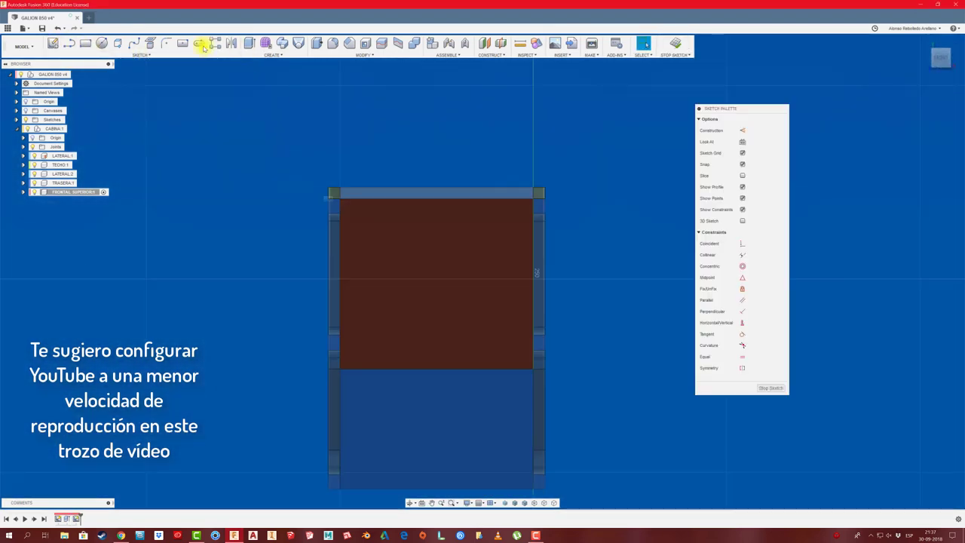
pyautogui.click(183, 43)
pyautogui.click(436, 283)
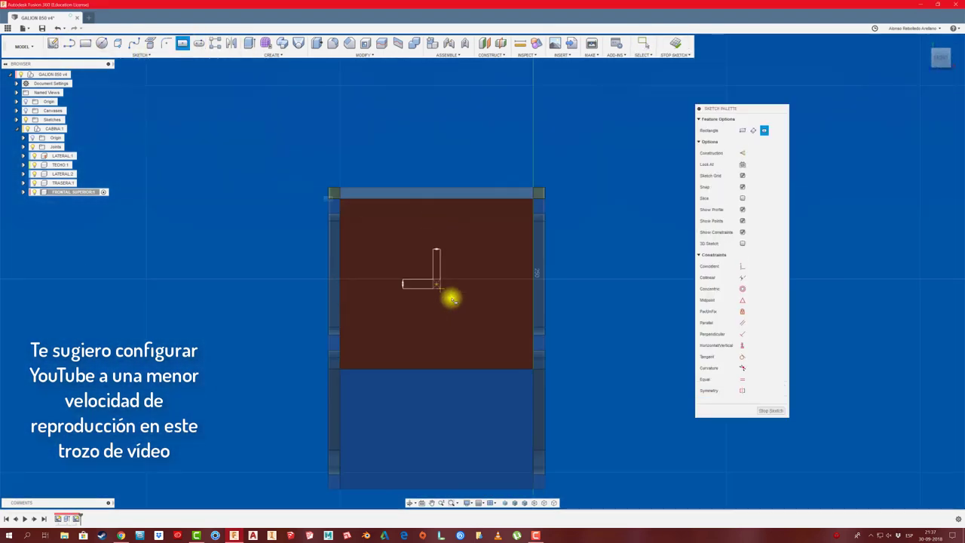
pyautogui.click(508, 354)
# Dimension the rectangle's top, right and left gaps to the panel edges at 3 mm.
pyautogui.press('d')
pyautogui.click(431, 212)
pyautogui.click(452, 199)
pyautogui.click(604, 205)
pyautogui.press('Return')
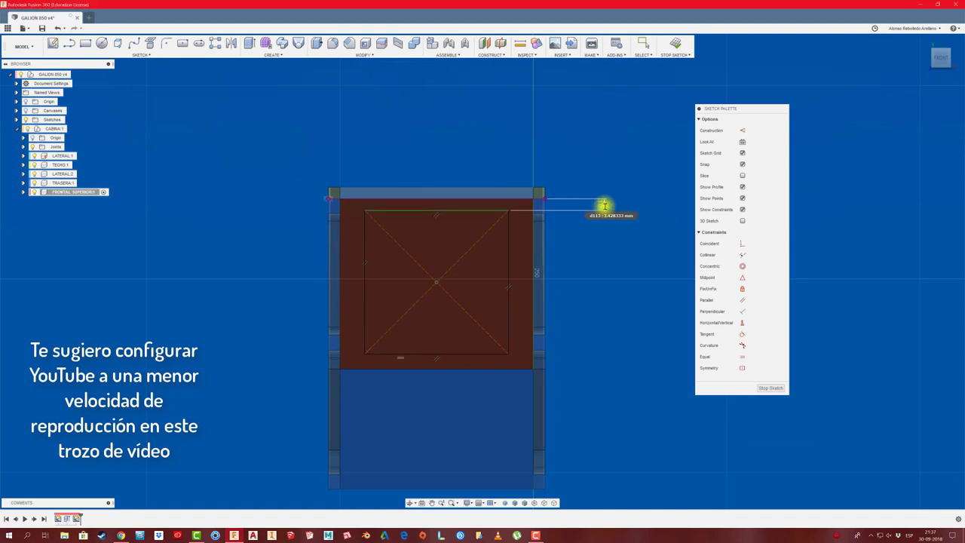
pyautogui.click(526, 254)
pyautogui.click(603, 262)
pyautogui.write('3')
pyautogui.press('Return')
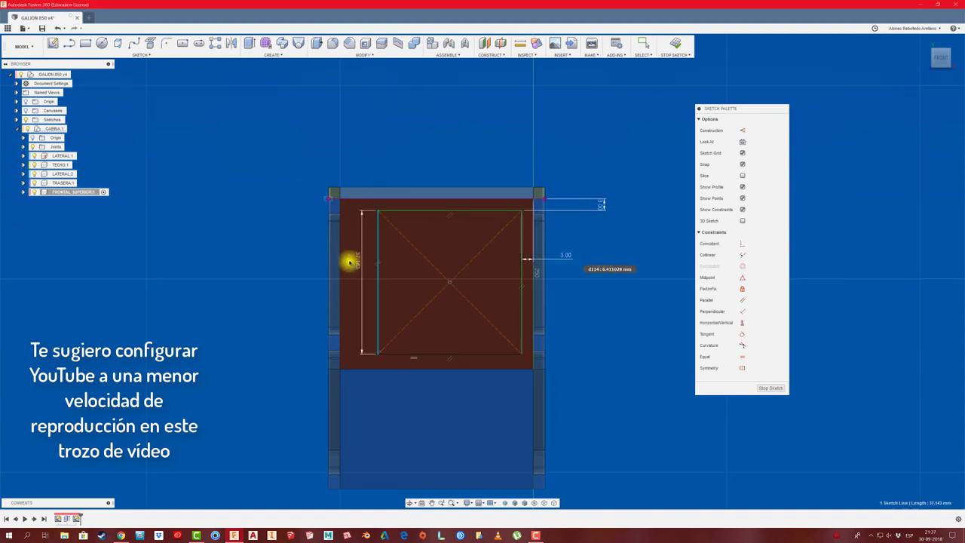
pyautogui.click(277, 265)
pyautogui.write('3')
pyautogui.press('Return')
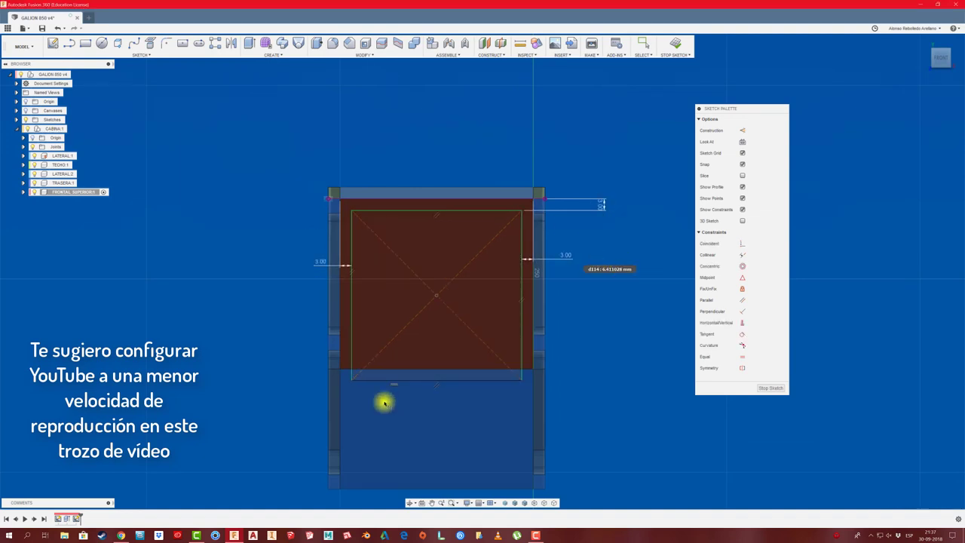
# Set the bottom gap between rectangle and panel edge to 3 mm.
pyautogui.scroll(2, 520, 371)
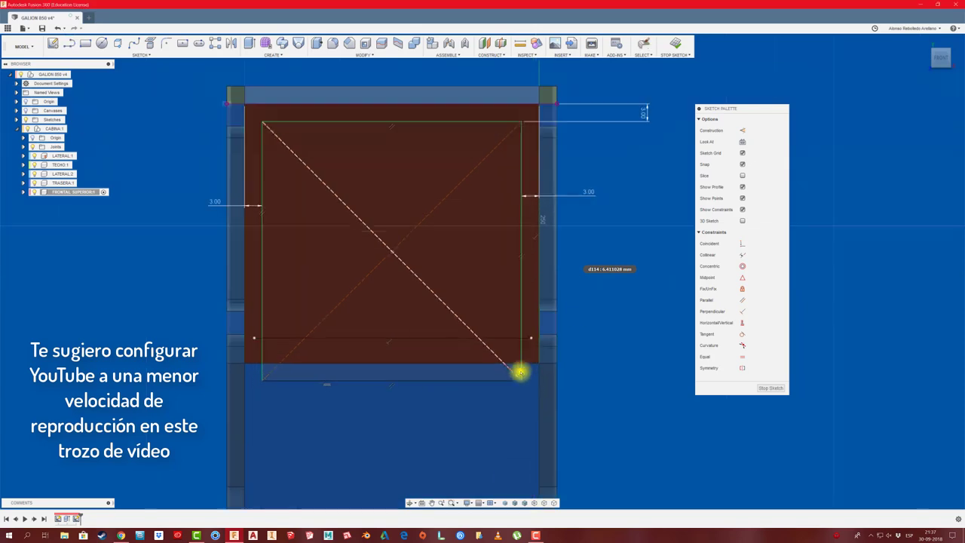
pyautogui.click(526, 339)
pyautogui.click(282, 379)
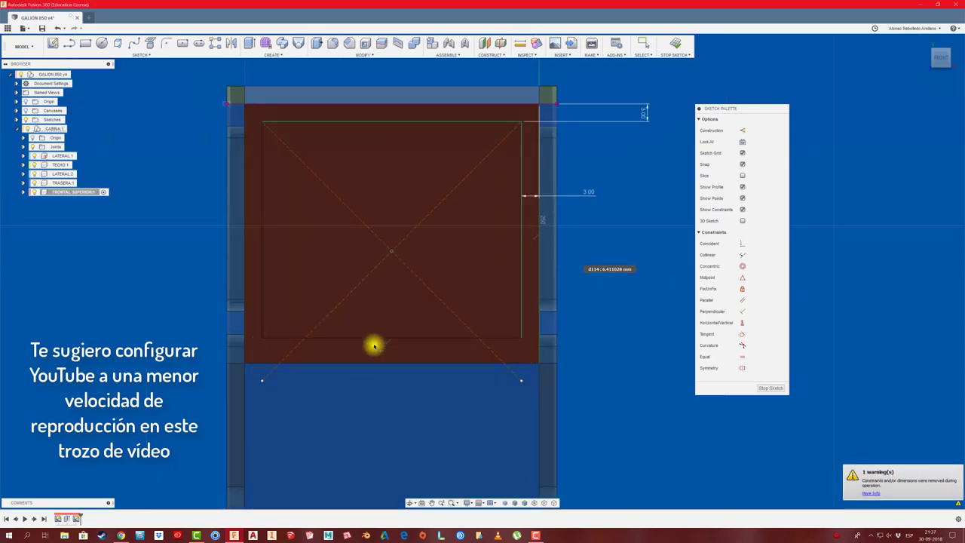
pyautogui.keyDown('shift'); pyautogui.click(407, 363); pyautogui.keyUp('shift')
pyautogui.click(407, 357)
pyautogui.write('3')
pyautogui.press('Return')
pyautogui.scroll(-1, 362, 422)
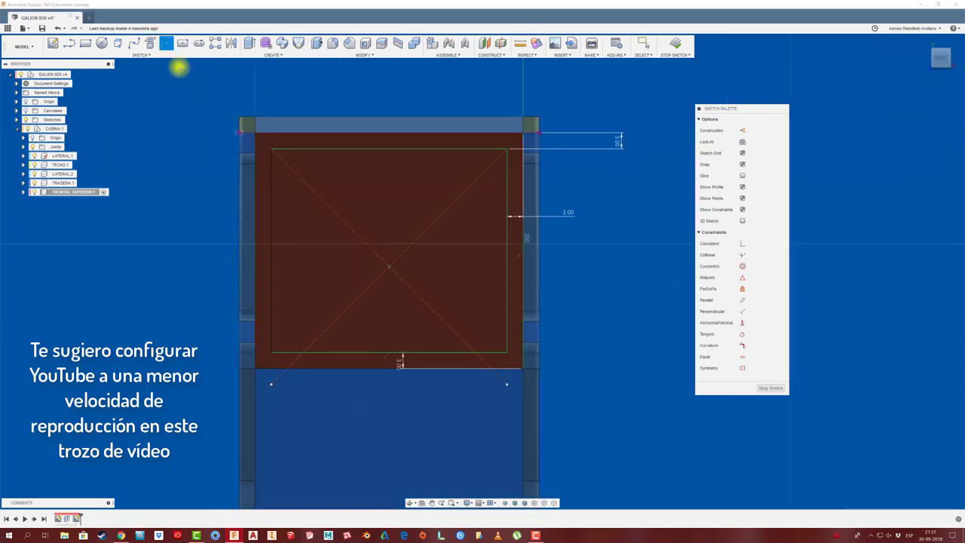
# Round the inner corners at 2 mm and extrude the border profile into a frame.
pyautogui.click(275, 149)
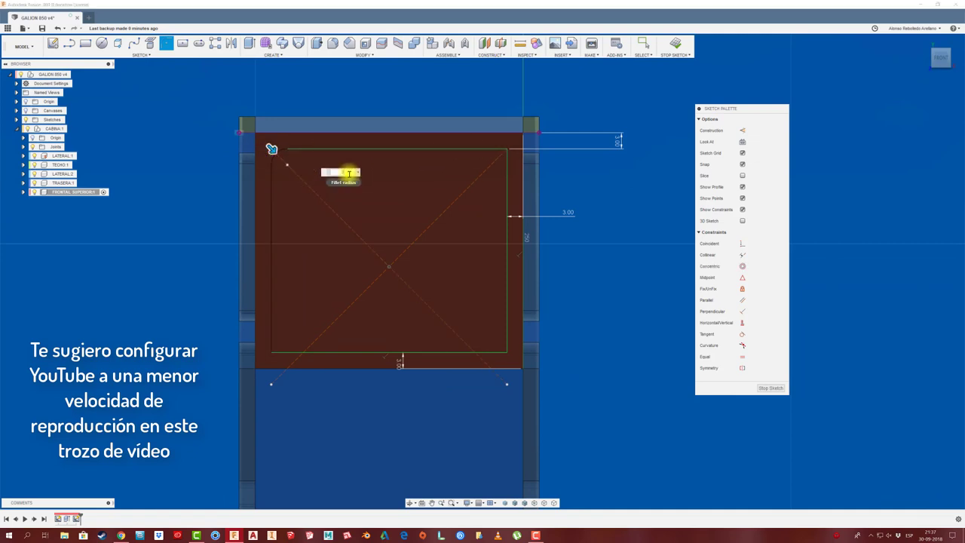
pyautogui.click(506, 155)
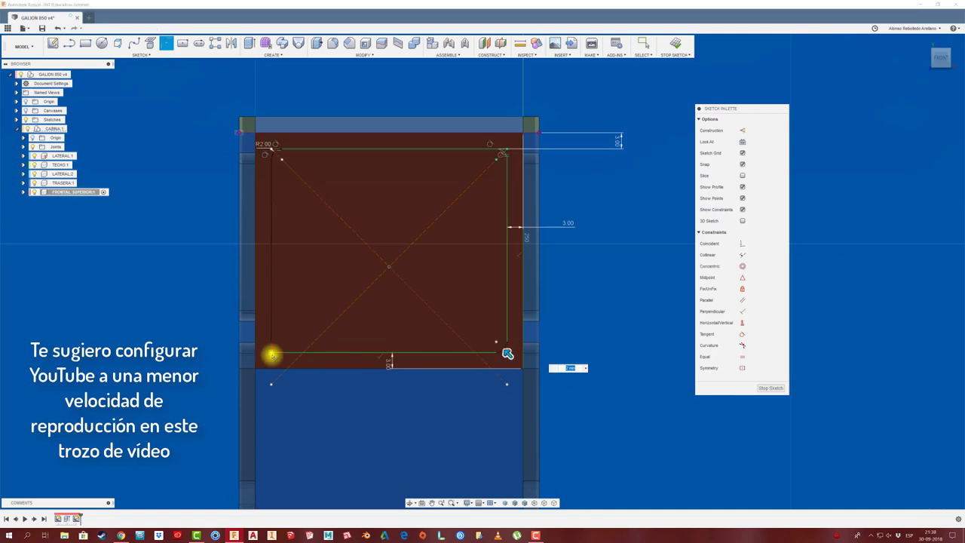
pyautogui.click(674, 45)
pyautogui.click(389, 249)
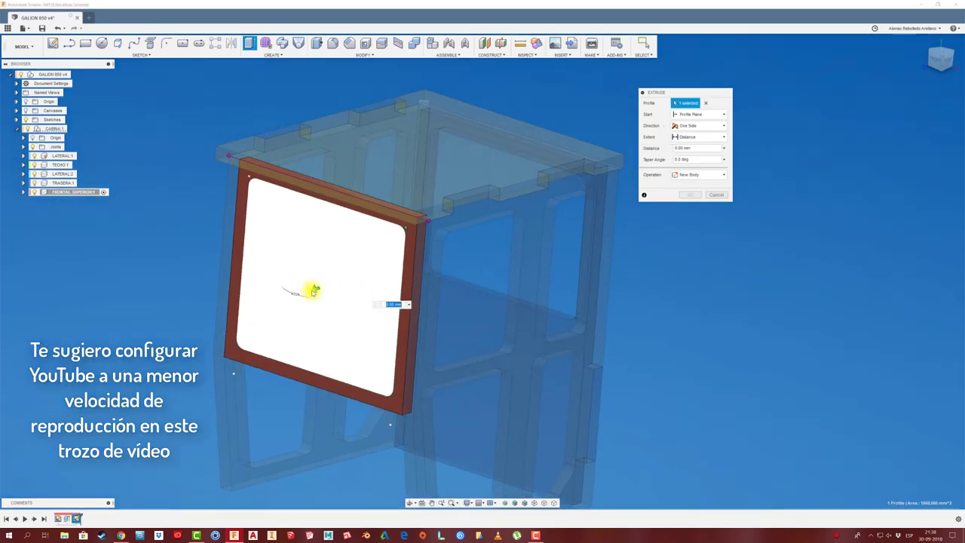
pyautogui.click(684, 207)
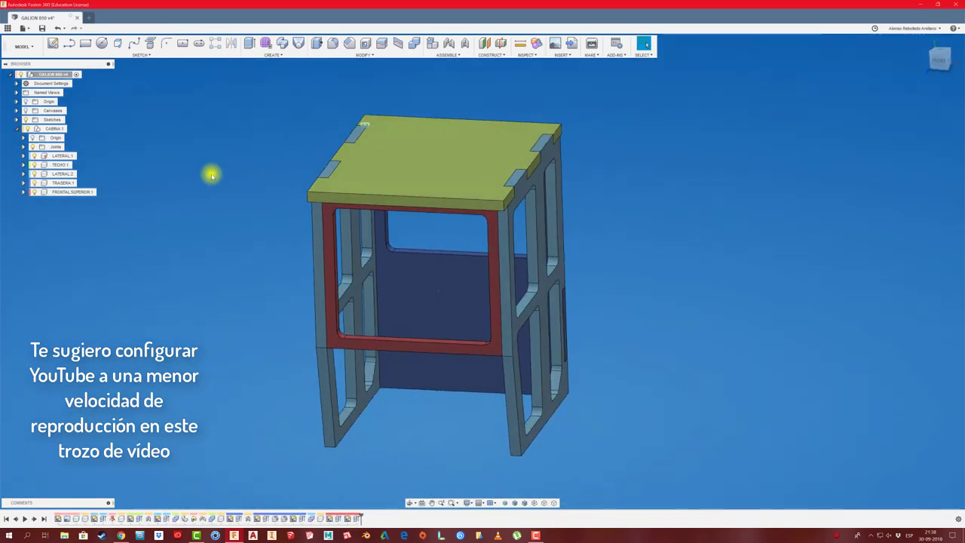
# Inside FRONTAL SUPERIOR, sketch two 15 mm-tall rectangles on the frame's left and right sides.
pyautogui.click(103, 191)
pyautogui.press('r')
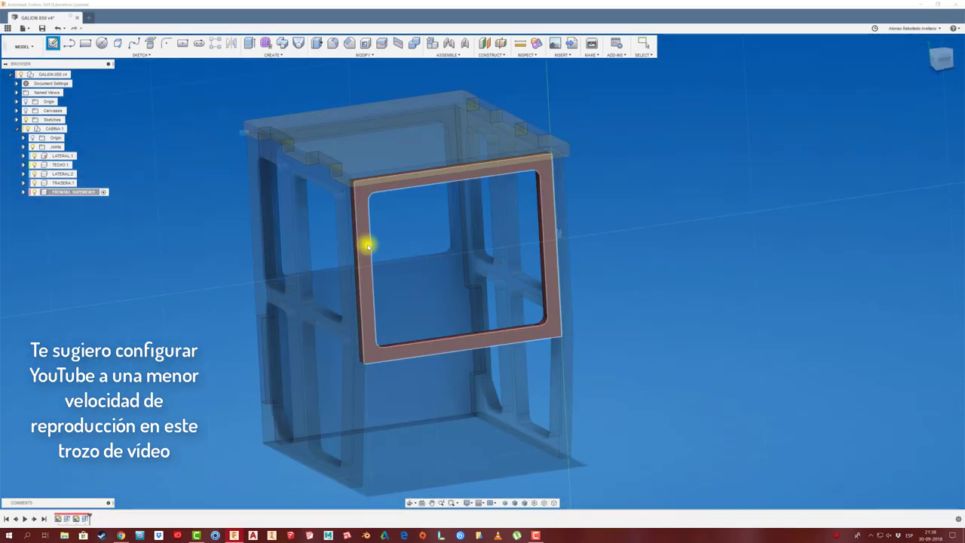
pyautogui.click(368, 244)
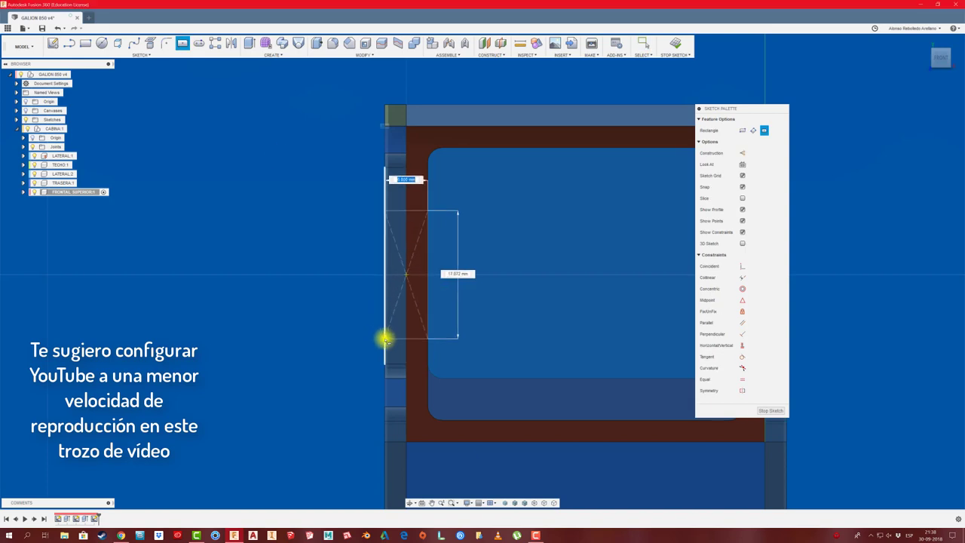
pyautogui.click(384, 225)
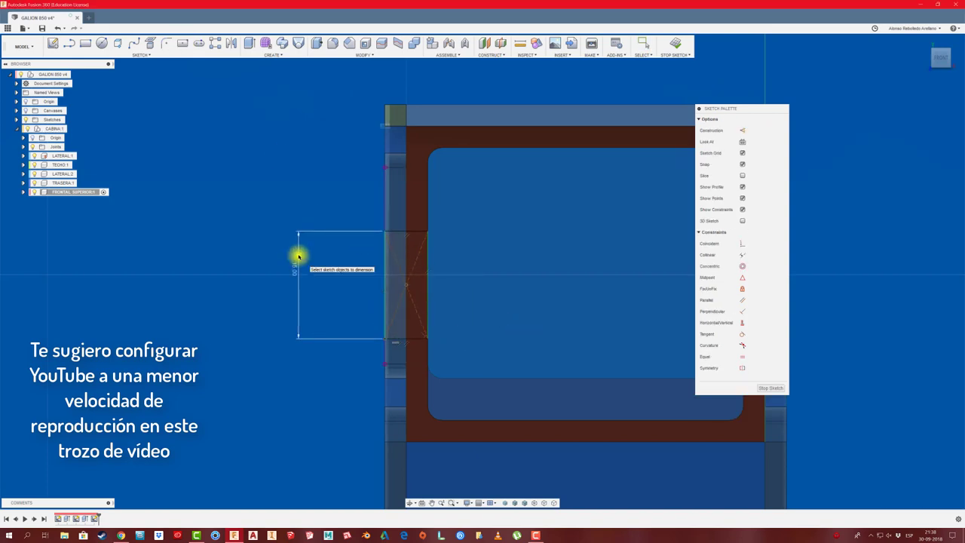
pyautogui.moveTo(515, 263); pyautogui.dragTo(347, 248, button='middle')
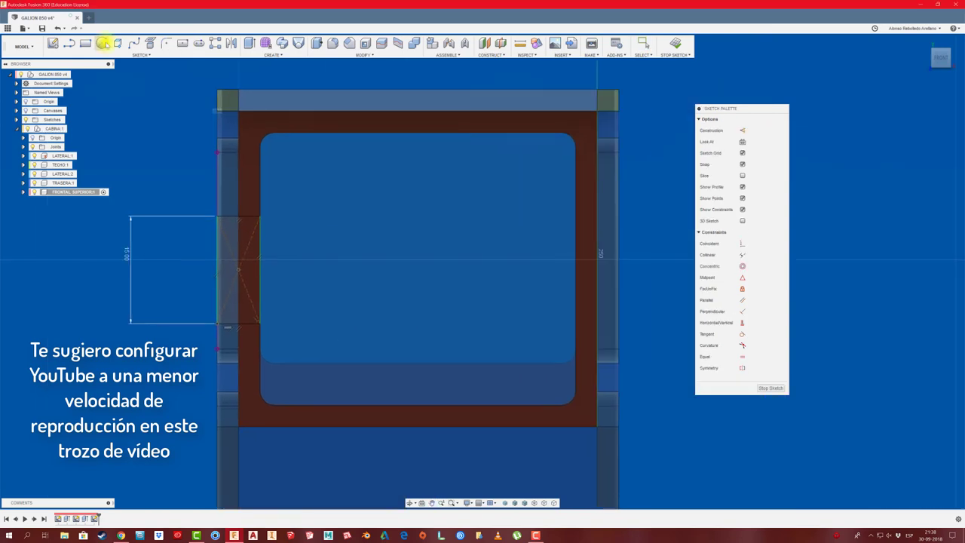
pyautogui.click(575, 270)
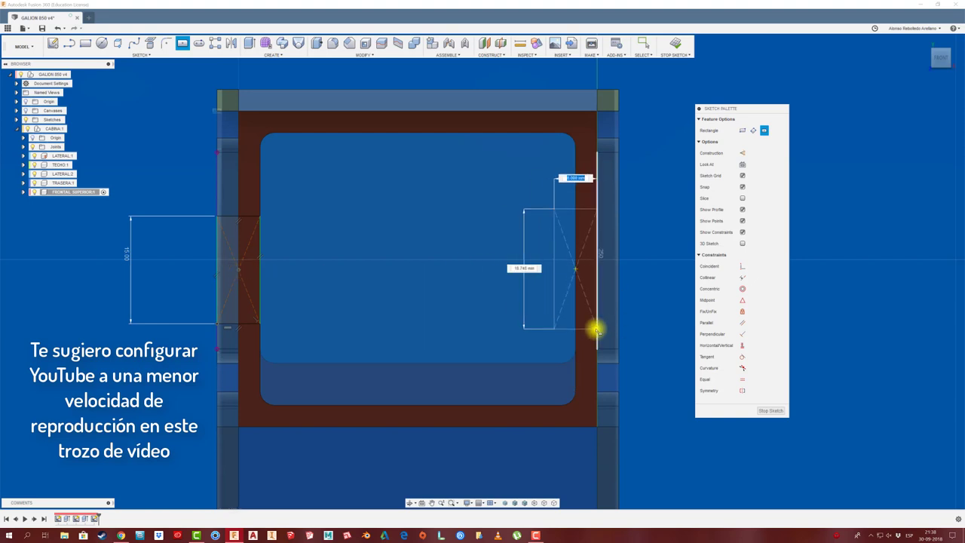
pyautogui.click(628, 228)
pyautogui.press('Return')
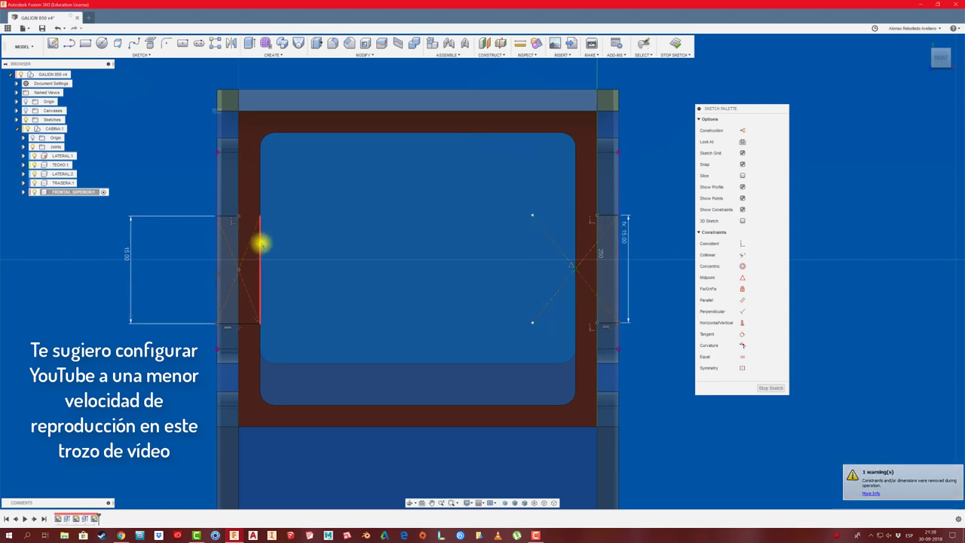
# Extrude both tab profiles 3 mm and return to the full cabin assembly.
pyautogui.press('e')
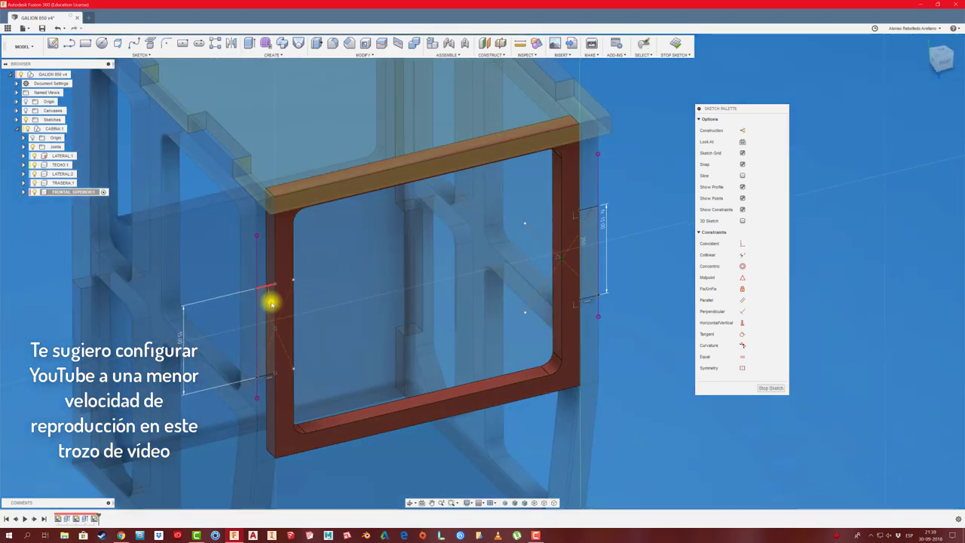
pyautogui.click(271, 301)
pyautogui.click(588, 259)
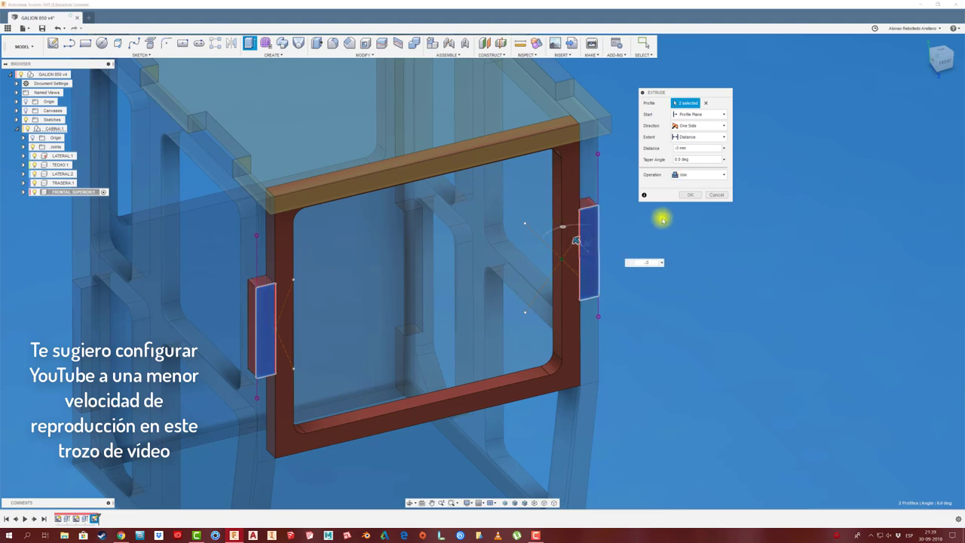
pyautogui.click(690, 194)
pyautogui.click(76, 74)
pyautogui.keyDown('shift'); pyautogui.moveTo(686, 270); pyautogui.dragTo(512, 126, button='middle'); pyautogui.keyUp('shift')
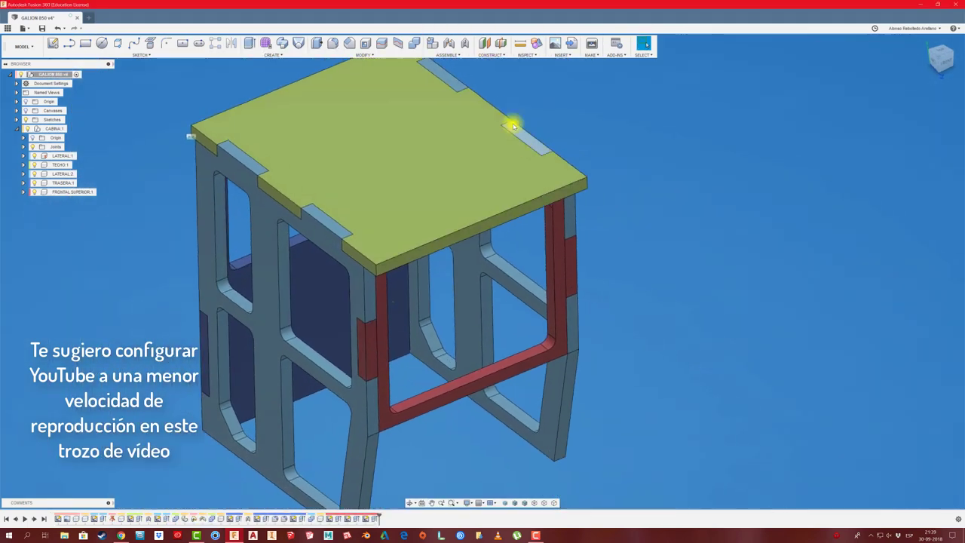
# Fix the front frame to the cabin with a rigid joint.
pyautogui.click(465, 43)
pyautogui.click(502, 237)
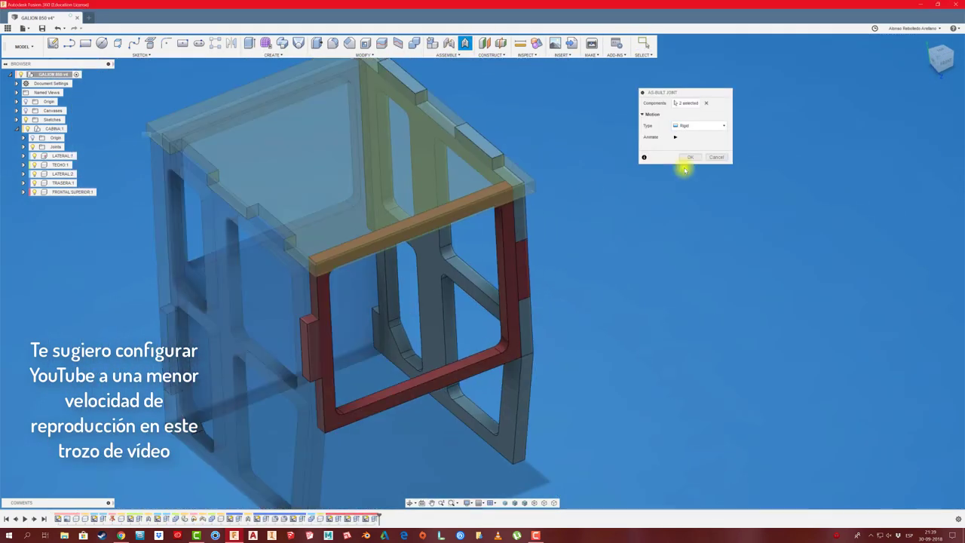
pyautogui.click(690, 157)
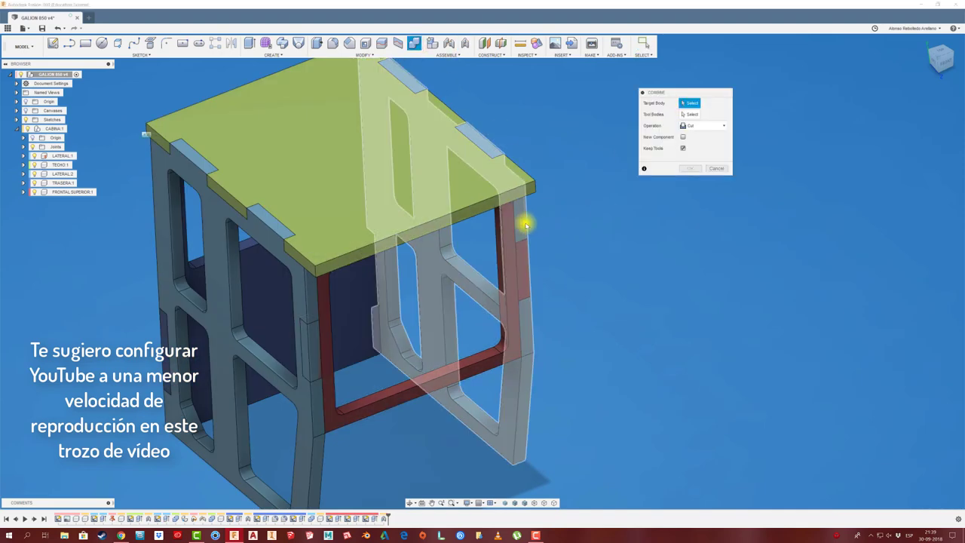
pyautogui.press('Escape')
pyautogui.moveTo(644, 230)
pyautogui.keyDown('shift'); pyautogui.mouseDown(button='middle')
pyautogui.moveTo(625, 250)
pyautogui.moveTo(527, 271)
pyautogui.mouseUp(button='middle'); pyautogui.keyUp('shift')
pyautogui.click(512, 276)
pyautogui.scroll(5, 295, 334)
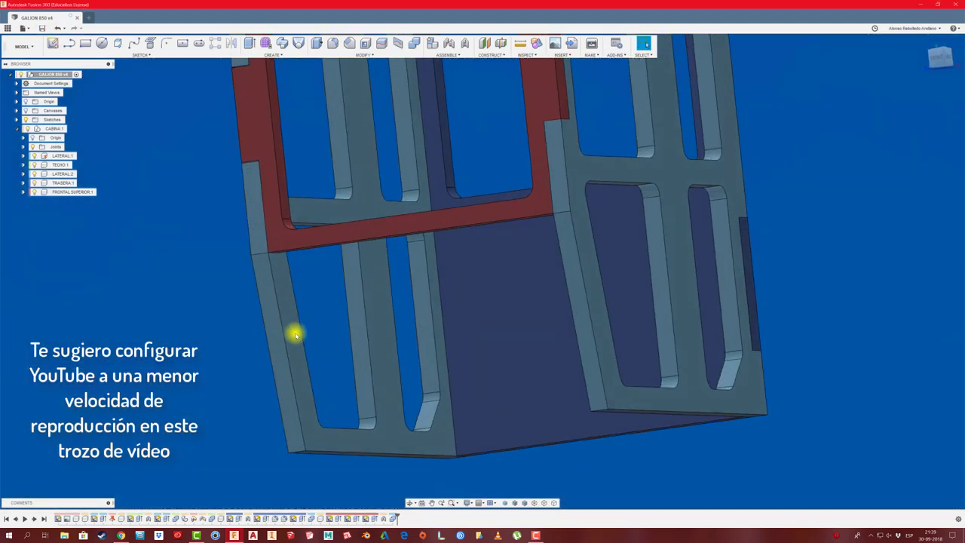
pyautogui.moveTo(295, 334)
pyautogui.keyDown('shift'); pyautogui.mouseDown(button='middle')
pyautogui.moveTo(415, 177)
pyautogui.moveTo(483, 252)
pyautogui.moveTo(566, 306)
pyautogui.moveTo(481, 242)
pyautogui.mouseUp(button='middle'); pyautogui.keyUp('shift')
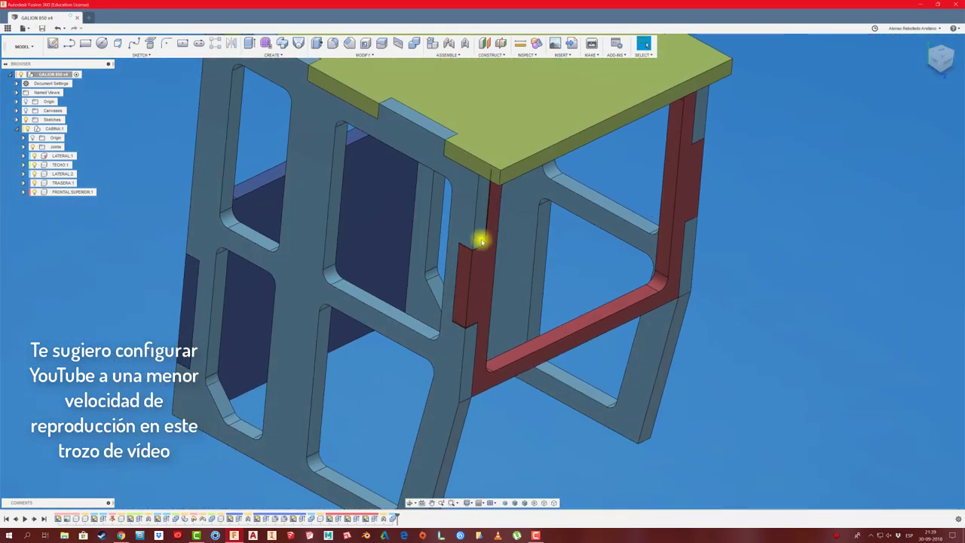
# Joint the front frame to the left side panel and view the cabin from below.
pyautogui.press('j')
pyautogui.click(490, 216)
pyautogui.click(706, 162)
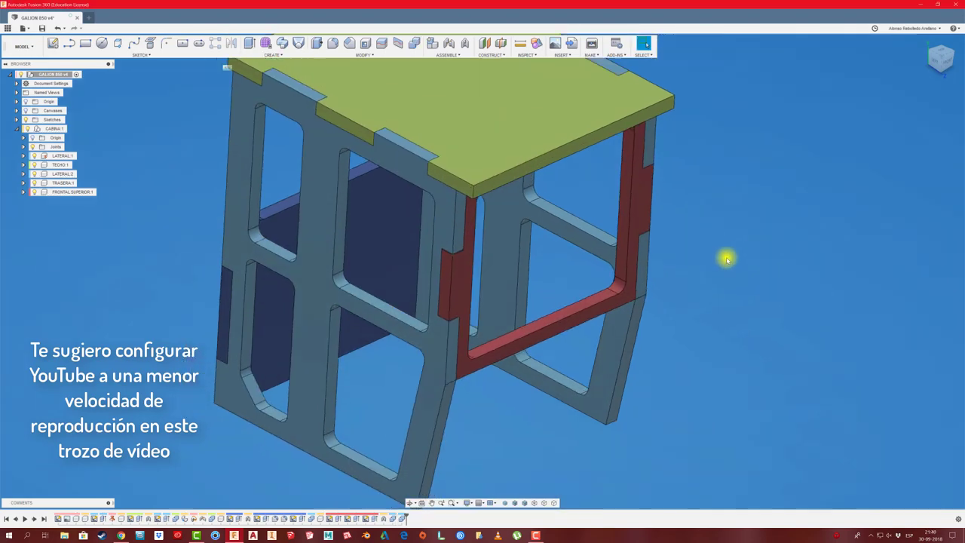
pyautogui.moveTo(726, 260)
pyautogui.keyDown('shift'); pyautogui.mouseDown(button='middle')
pyautogui.moveTo(497, 317)
pyautogui.moveTo(397, 314)
pyautogui.moveTo(316, 249)
pyautogui.mouseUp(button='middle'); pyautogui.keyUp('shift')
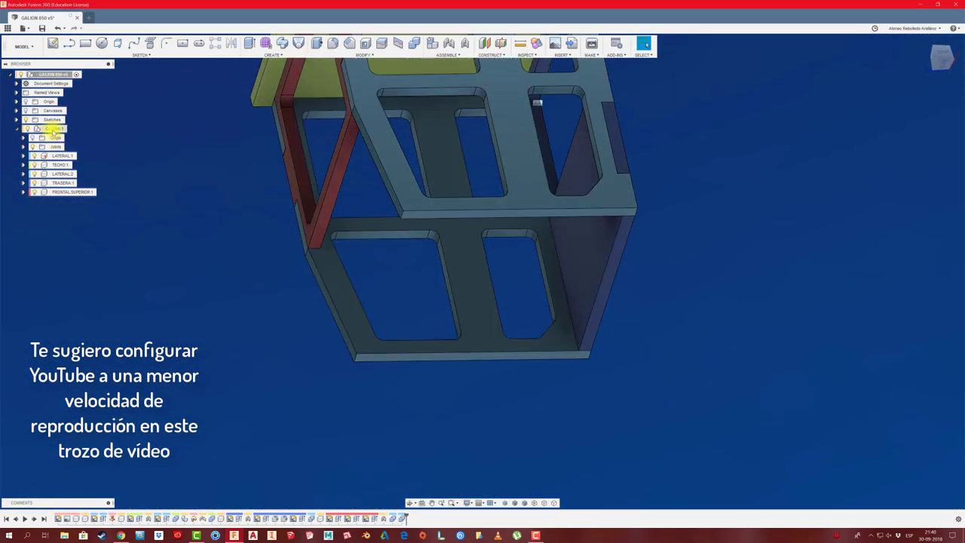
pyautogui.rightClick(55, 129)
# Add a FRONTAL INFERIOR component and sketch the 3 mm slanted panel outline at 101.5°.
pyautogui.click(76, 153)
pyautogui.write('FRONTAL INFERIOR')
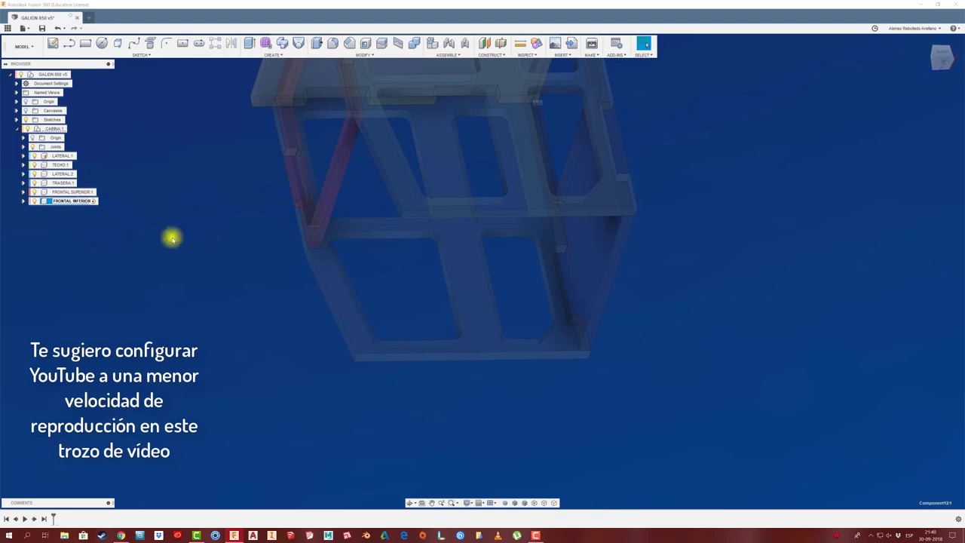
pyautogui.click(291, 241)
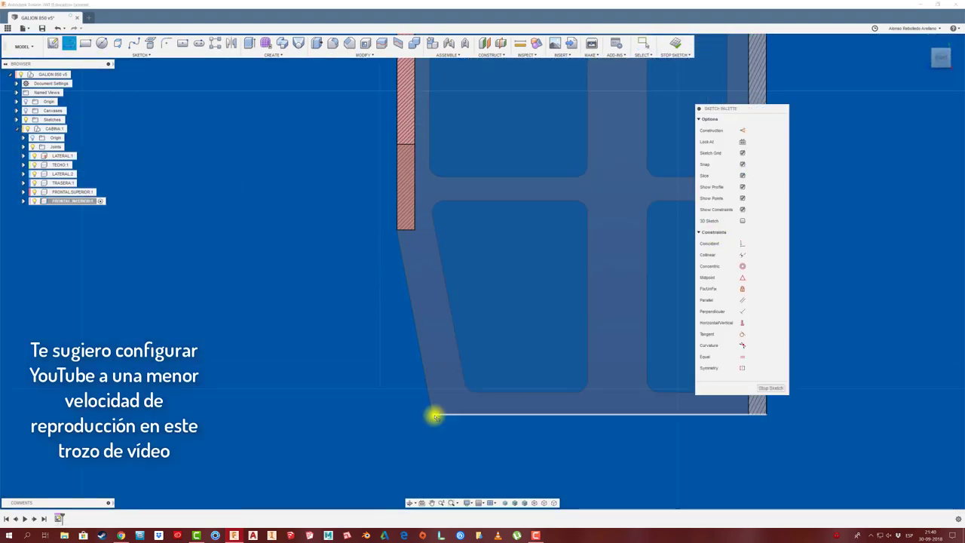
pyautogui.click(391, 208)
pyautogui.scroll(3, 384, 166)
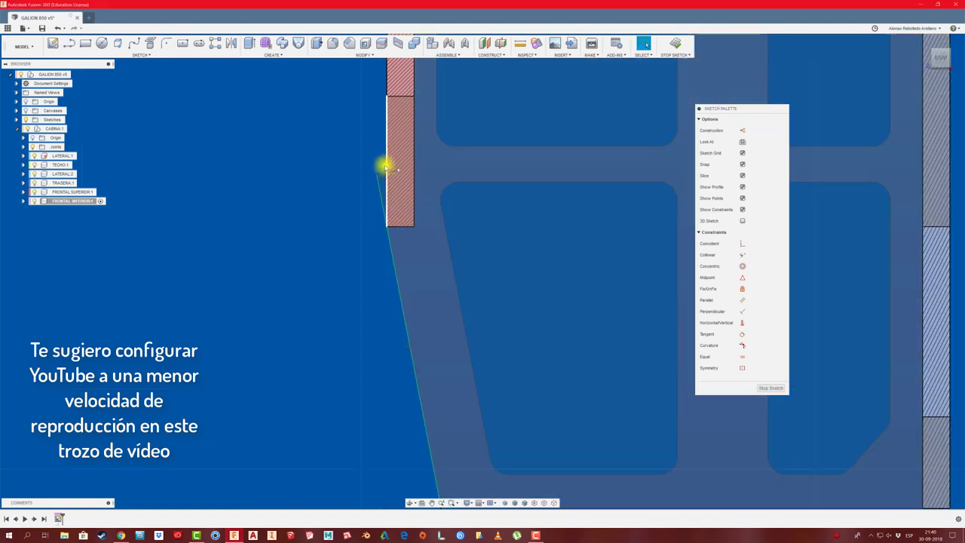
pyautogui.scroll(-2, 367, 195)
pyautogui.click(386, 416)
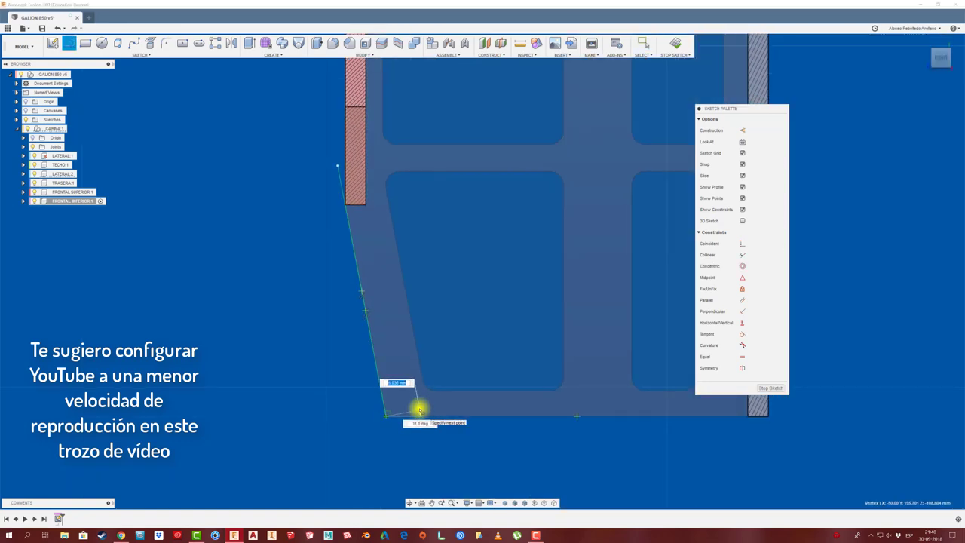
pyautogui.press('Return')
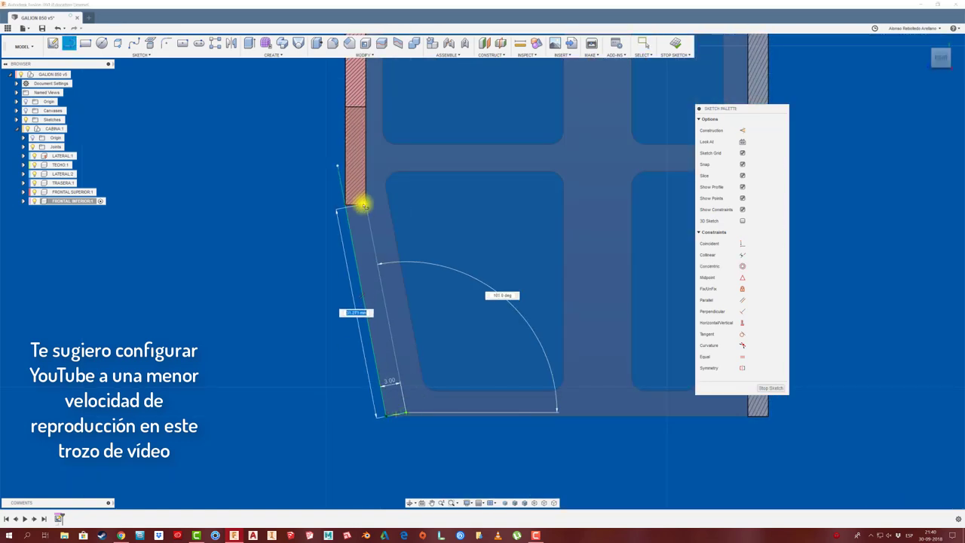
pyautogui.scroll(4, 370, 190)
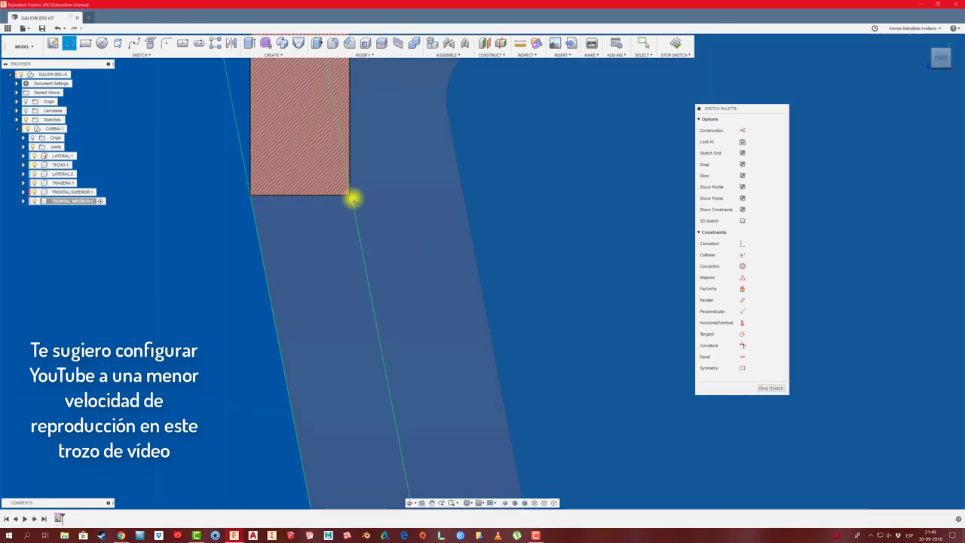
pyautogui.click(352, 197)
pyautogui.click(226, 220)
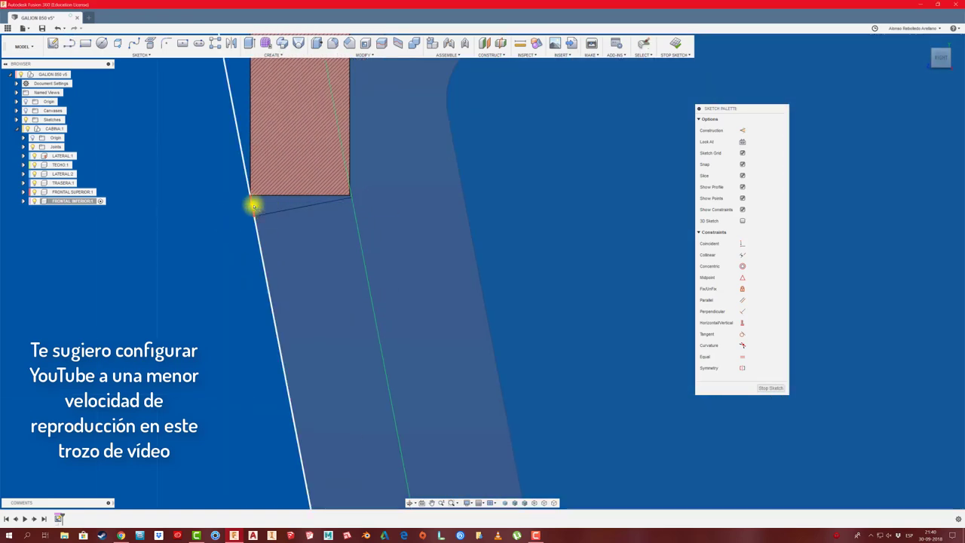
pyautogui.scroll(-3, 233, 216)
pyautogui.scroll(-2, 284, 415)
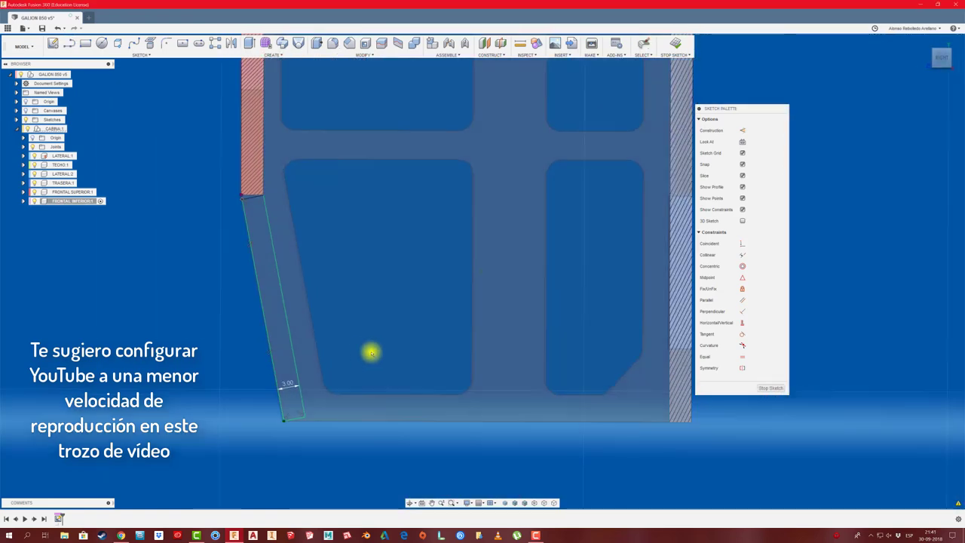
# Extrude the thin panel profile up to the opposite side panel.
pyautogui.press('e')
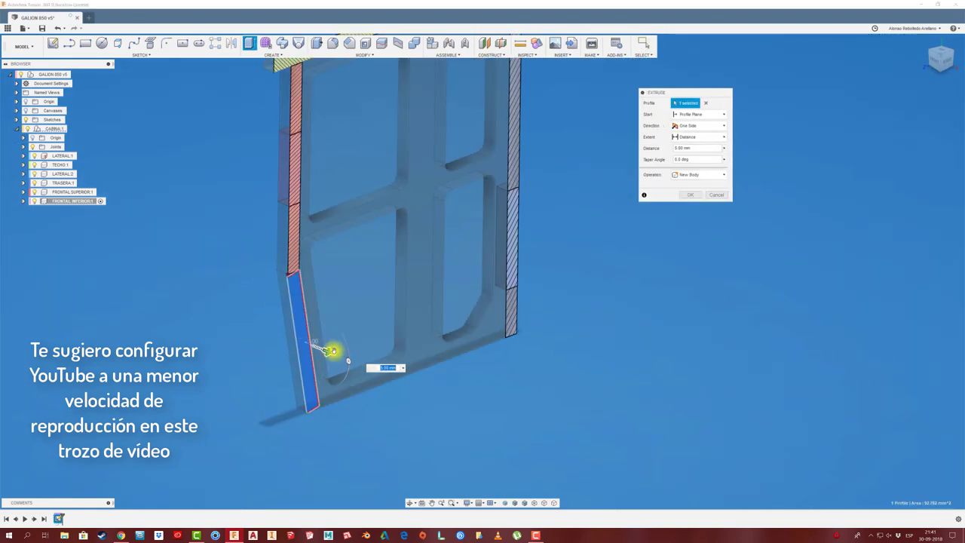
pyautogui.hotkey('ctrl', 'z')
pyautogui.press('e')
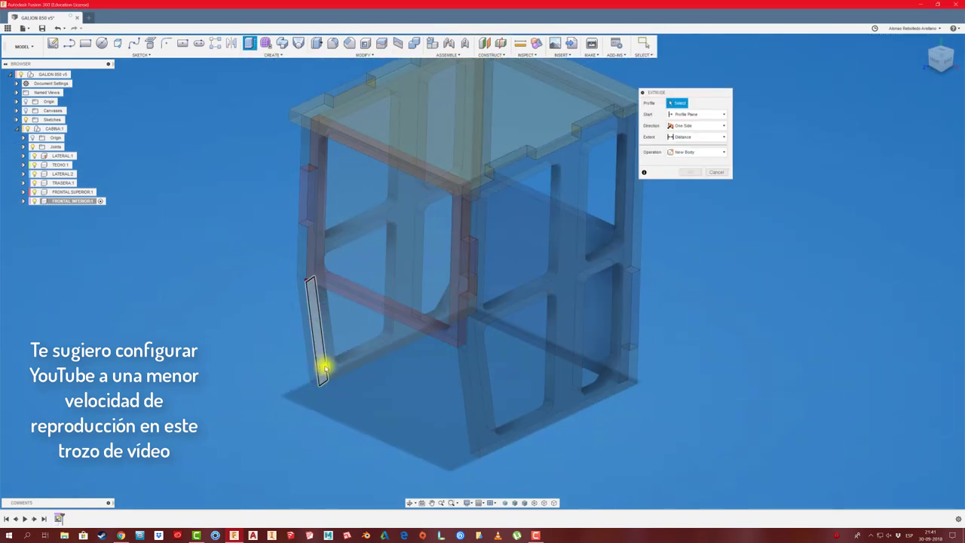
pyautogui.click(324, 366)
pyautogui.keyDown('shift'); pyautogui.moveTo(413, 372); pyautogui.dragTo(573, 249, button='middle'); pyautogui.keyUp('shift')
pyautogui.click(698, 136)
pyautogui.click(690, 159)
pyautogui.click(520, 226)
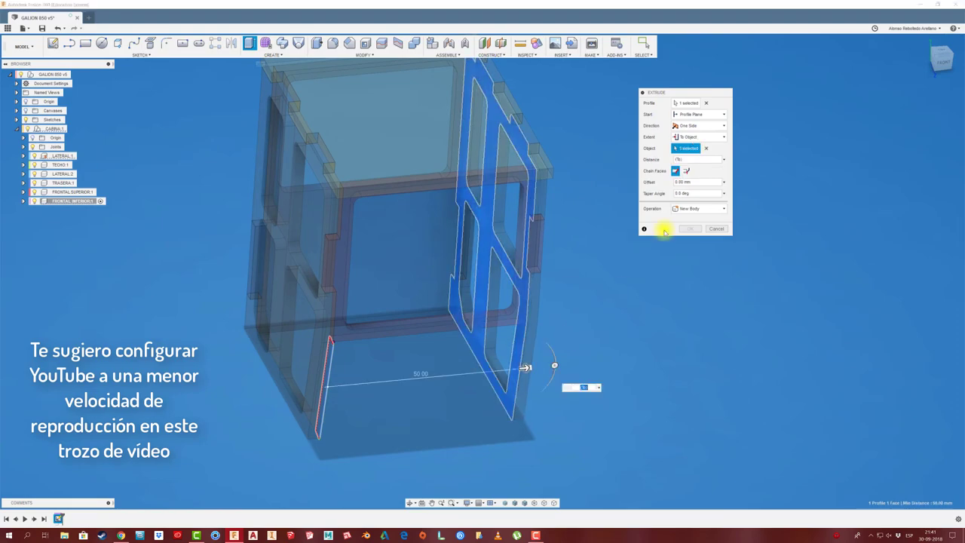
pyautogui.click(690, 228)
pyautogui.keyDown('shift'); pyautogui.moveTo(657, 267); pyautogui.dragTo(295, 236, button='middle'); pyautogui.keyUp('shift')
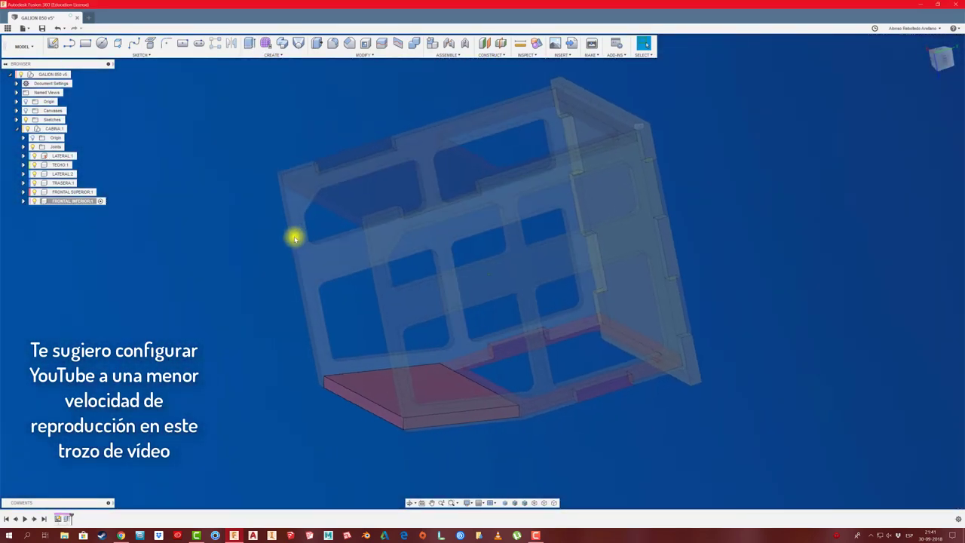
# Create a new component inside CABINA and rename it.
pyautogui.rightClick(57, 128)
pyautogui.click(90, 209)
pyautogui.press('a')
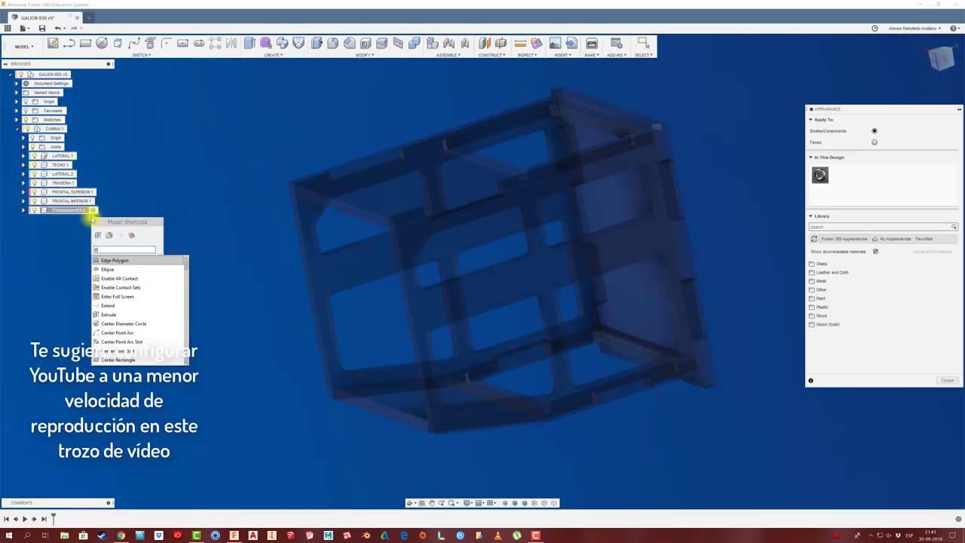
pyautogui.doubleClick(72, 211)
pyautogui.press('Return')
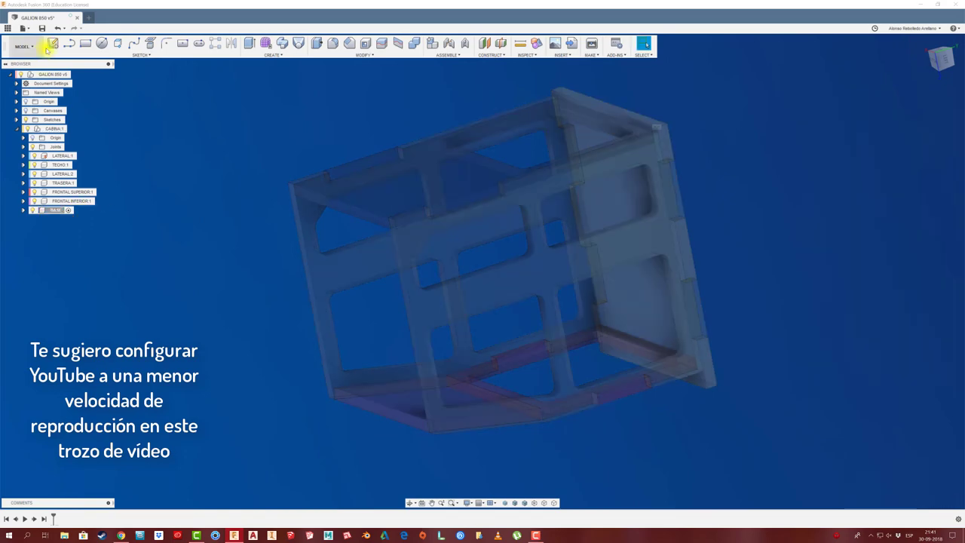
# Sketch the floor rectangle from the cabin's projected bottom edges.
pyautogui.click(297, 269)
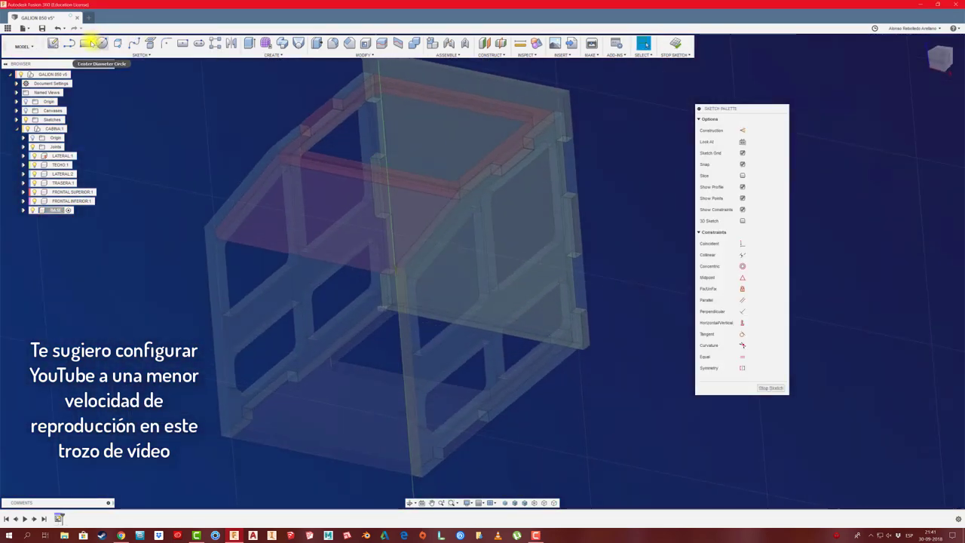
pyautogui.click(85, 43)
pyautogui.click(140, 55)
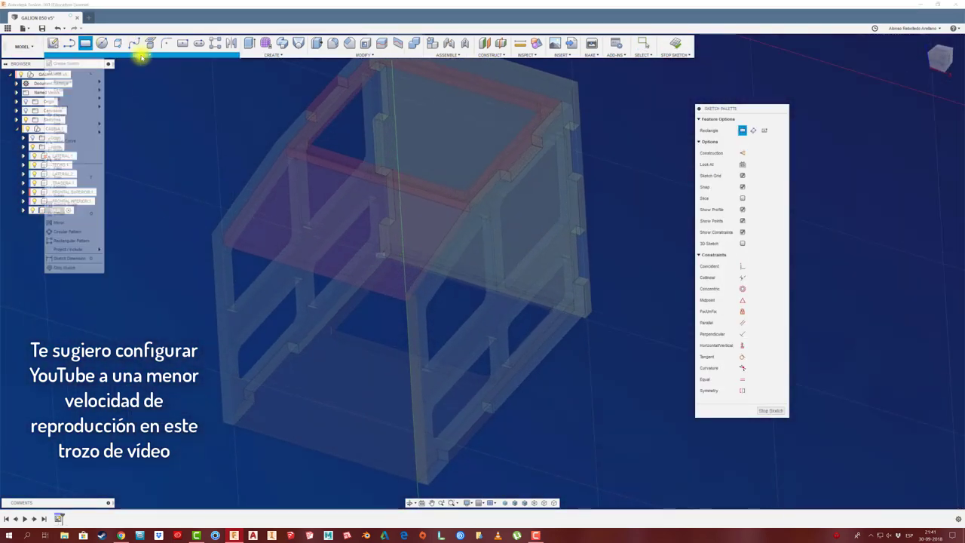
pyautogui.click(116, 251)
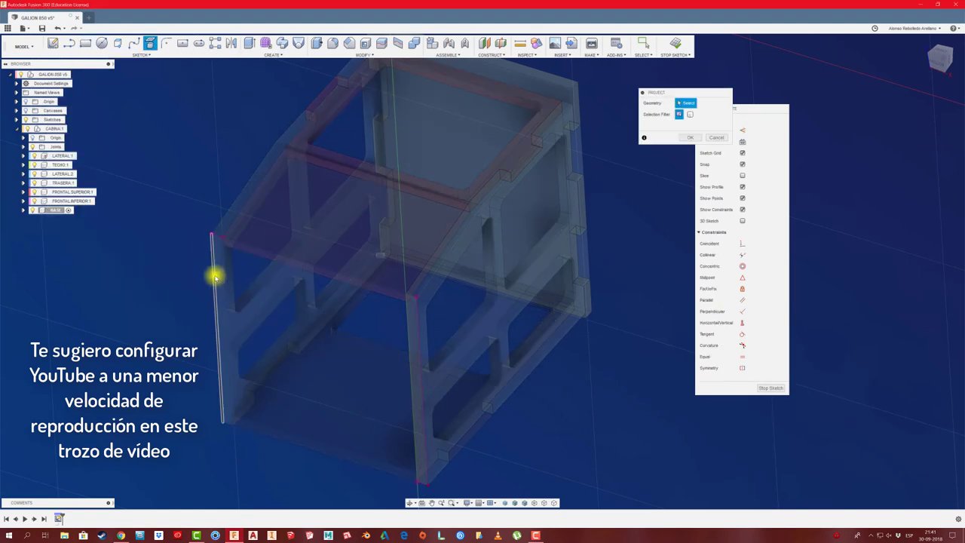
pyautogui.click(83, 43)
pyautogui.click(420, 483)
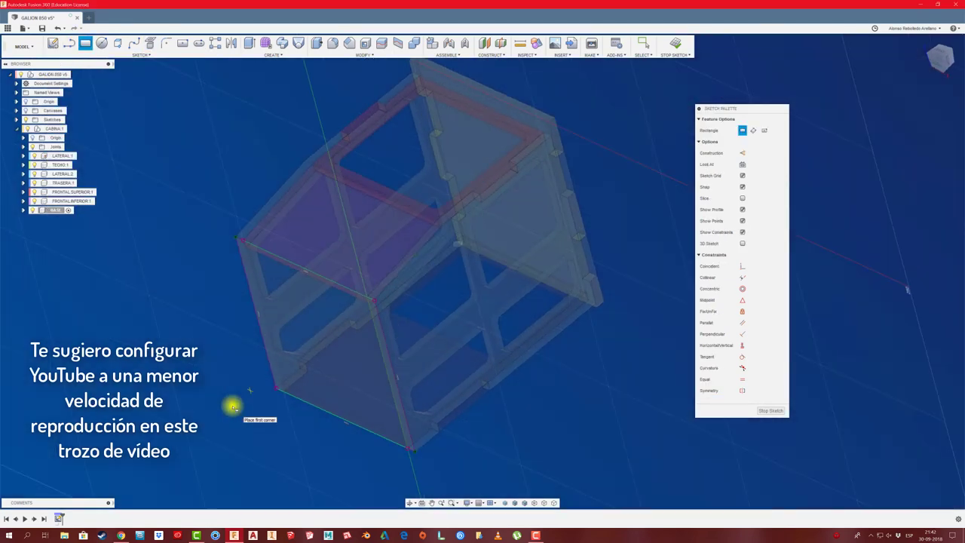
# Extrude the floor plate 3 mm and offset its narrow edge face by 3 mm.
pyautogui.press('e')
pyautogui.click(301, 355)
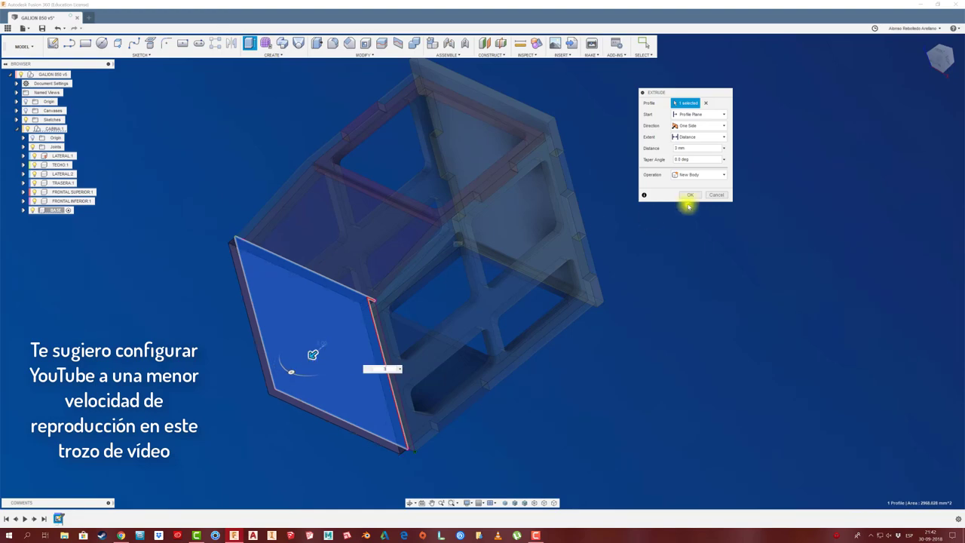
pyautogui.click(689, 196)
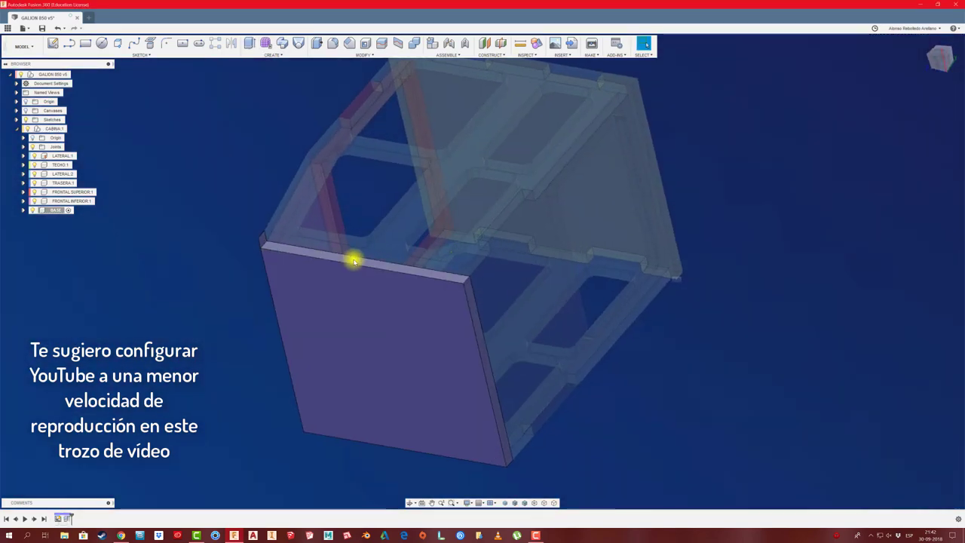
pyautogui.click(354, 260)
pyautogui.press('q')
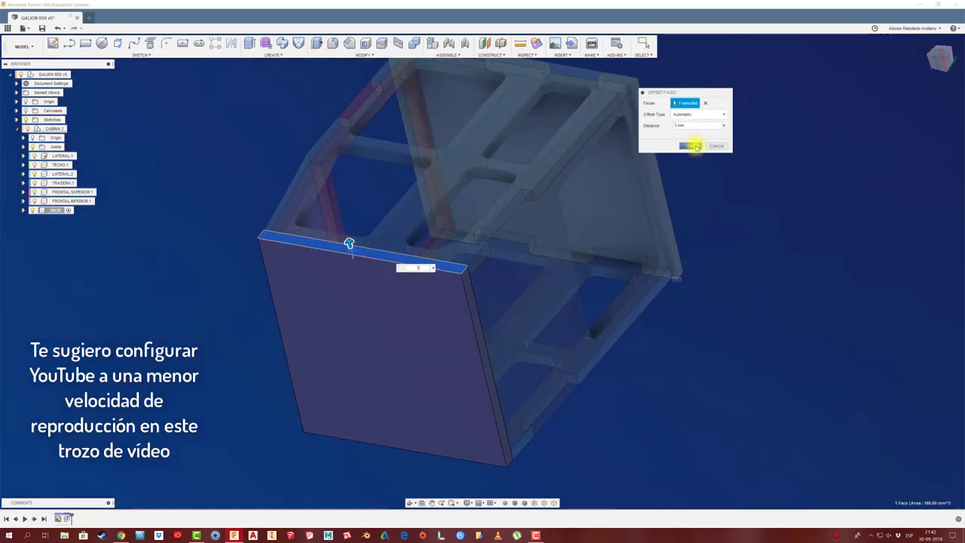
pyautogui.click(694, 145)
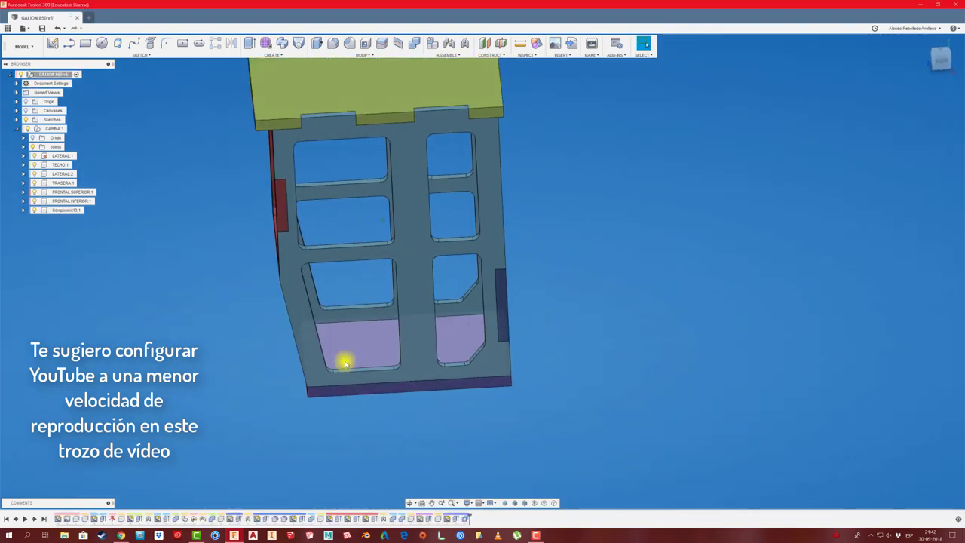
# Activate LATERAL:1 and sketch a slot rectangle on its side panel face.
pyautogui.rightClick(79, 155)
pyautogui.click(98, 162)
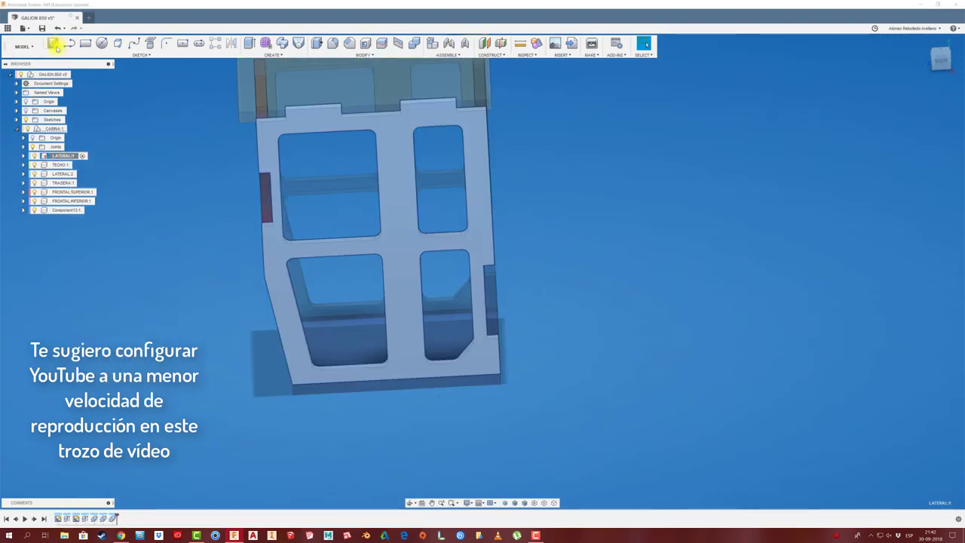
pyautogui.click(55, 46)
pyautogui.click(402, 372)
pyautogui.press('r')
pyautogui.click(532, 286)
pyautogui.keyDown('shift'); pyautogui.moveTo(532, 287); pyautogui.dragTo(410, 345, button='middle'); pyautogui.keyUp('shift')
# Extrude the box and cut it out of the side panels with Combine.
pyautogui.press('e')
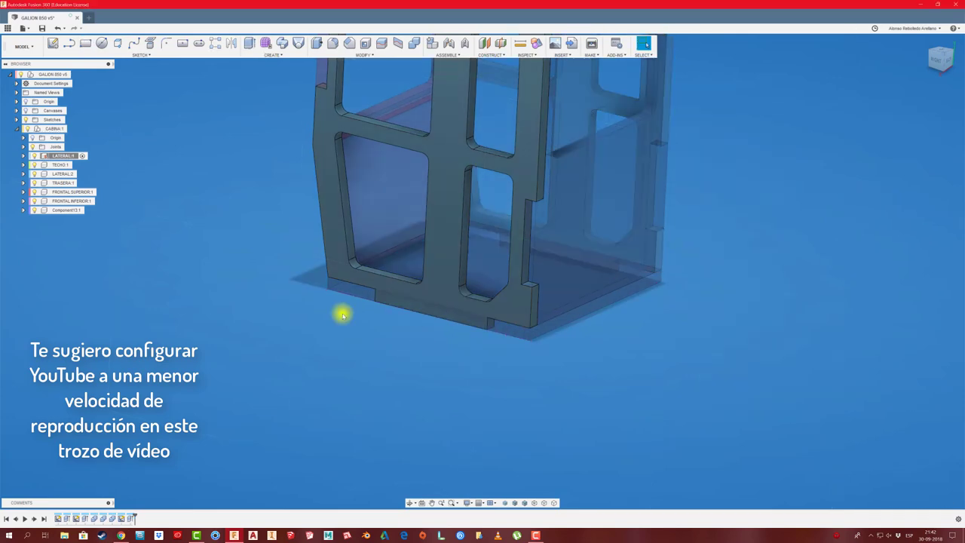
pyautogui.click(509, 217)
pyautogui.moveTo(510, 217)
pyautogui.keyDown('shift'); pyautogui.mouseDown(button='middle')
pyautogui.moveTo(487, 338)
pyautogui.moveTo(524, 327)
pyautogui.mouseUp(button='middle'); pyautogui.keyUp('shift')
pyautogui.click(523, 327)
pyautogui.click(689, 169)
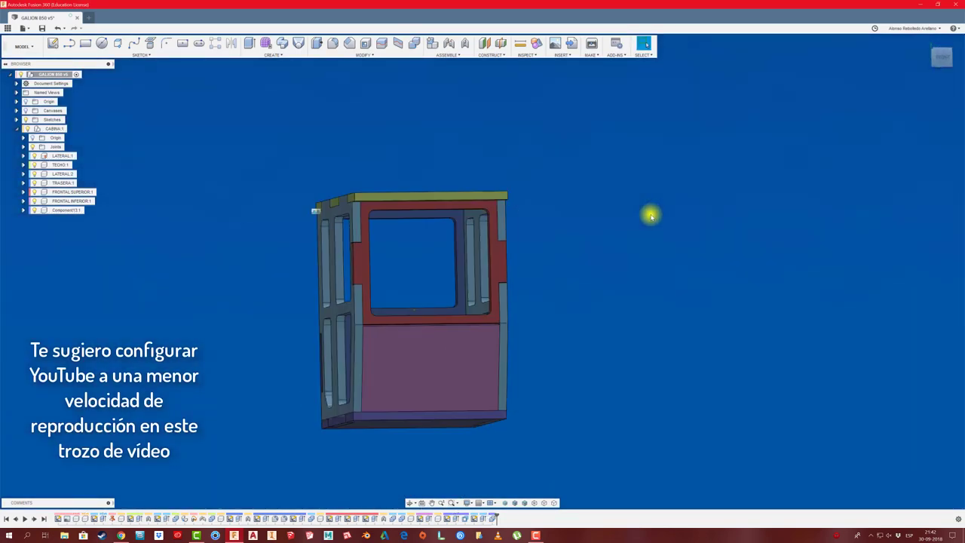
pyautogui.moveTo(646, 214)
pyautogui.keyDown('shift'); pyautogui.mouseDown(button='middle')
pyautogui.moveTo(611, 250)
pyautogui.moveTo(590, 207)
pyautogui.moveTo(650, 204)
pyautogui.moveTo(651, 217)
pyautogui.mouseUp(button='middle'); pyautogui.keyUp('shift')
pyautogui.click(487, 291)
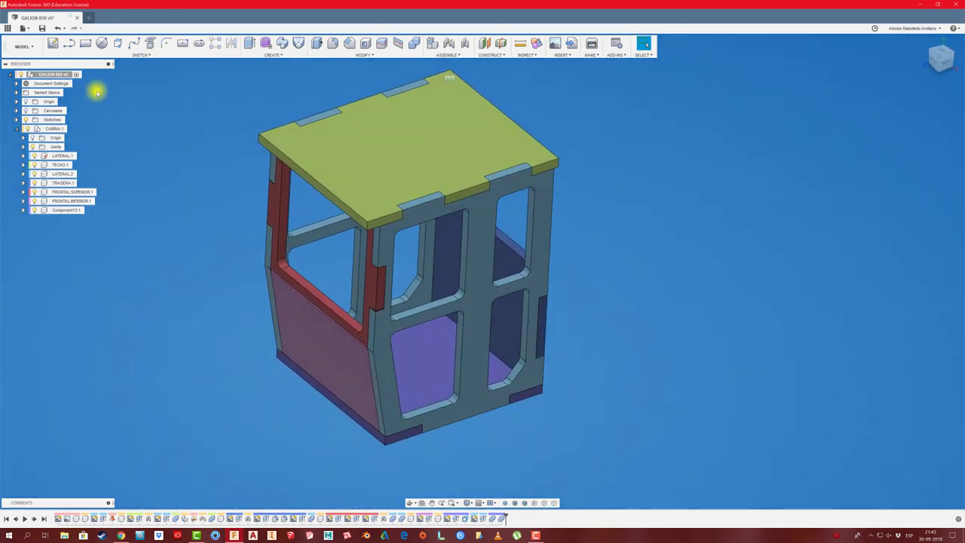
# Save the design as version v6 with the default description, then select CABINA:1.
pyautogui.click(42, 28)
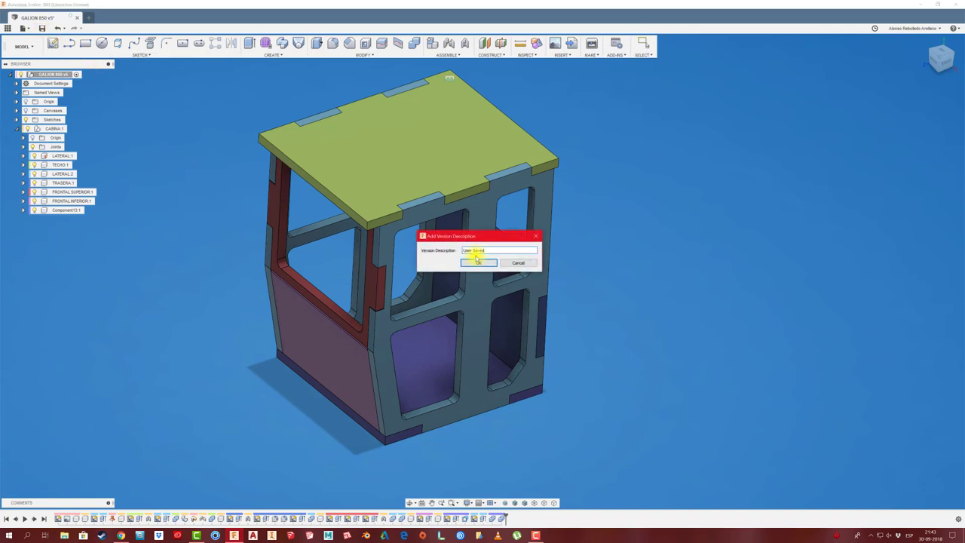
pyautogui.click(479, 263)
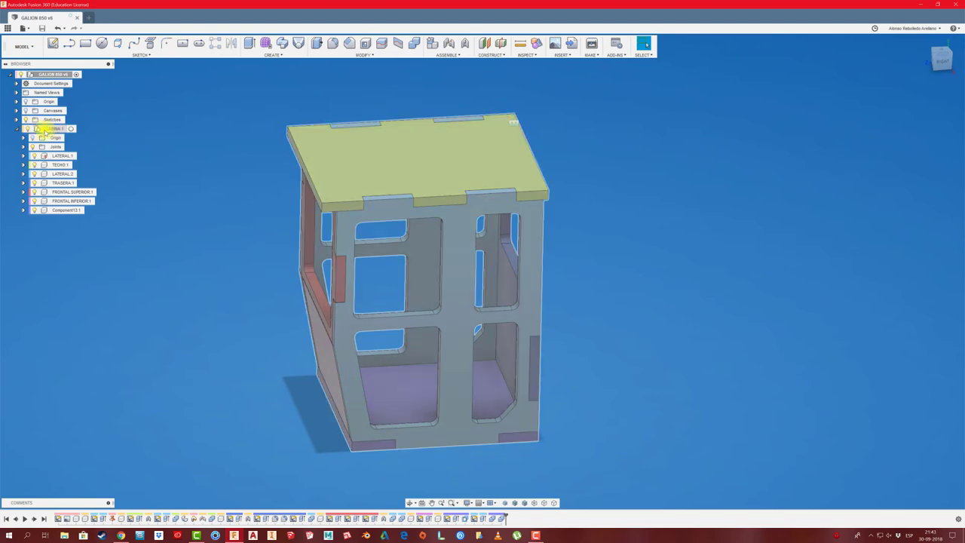
pyautogui.click(54, 129)
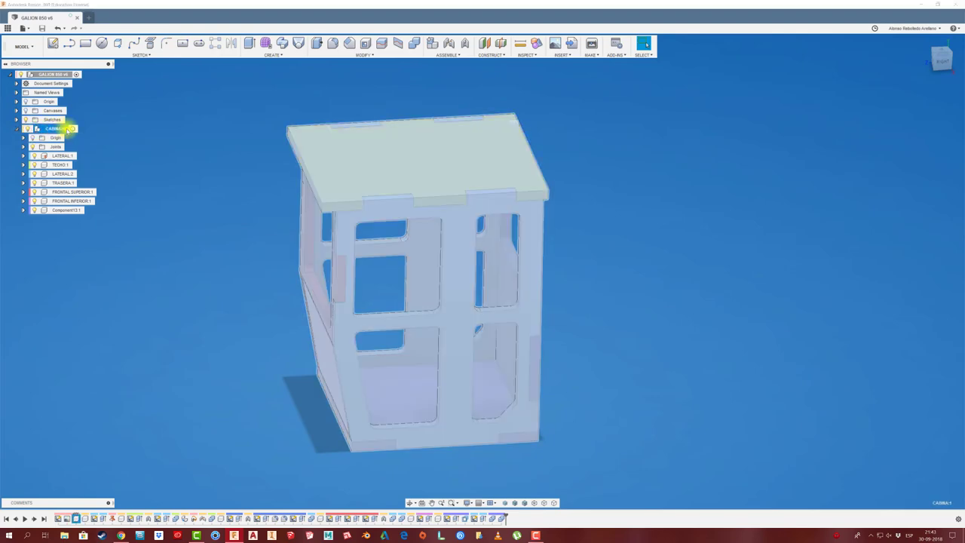